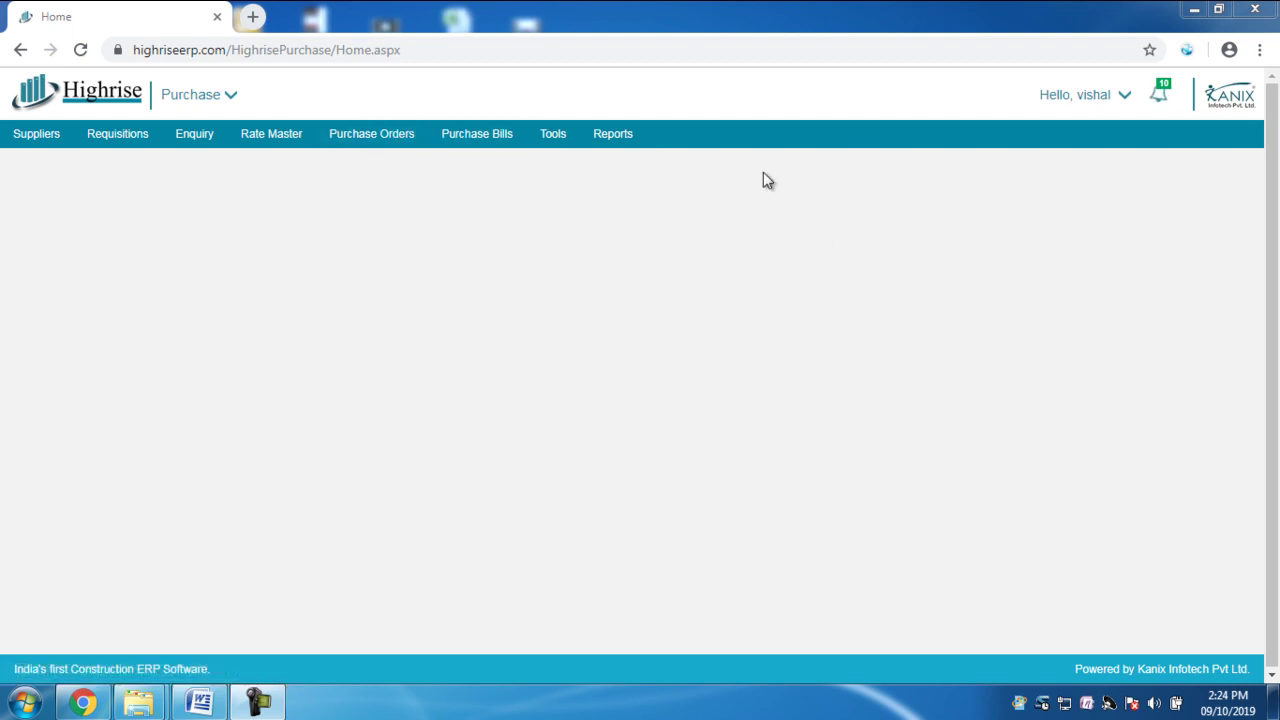
Step: Start raising a purchase order for project A SAMPLE PROJECT 3 with 3 D Roofings as the supplier
{"action": "left_click", "coordinate": [352, 139]}
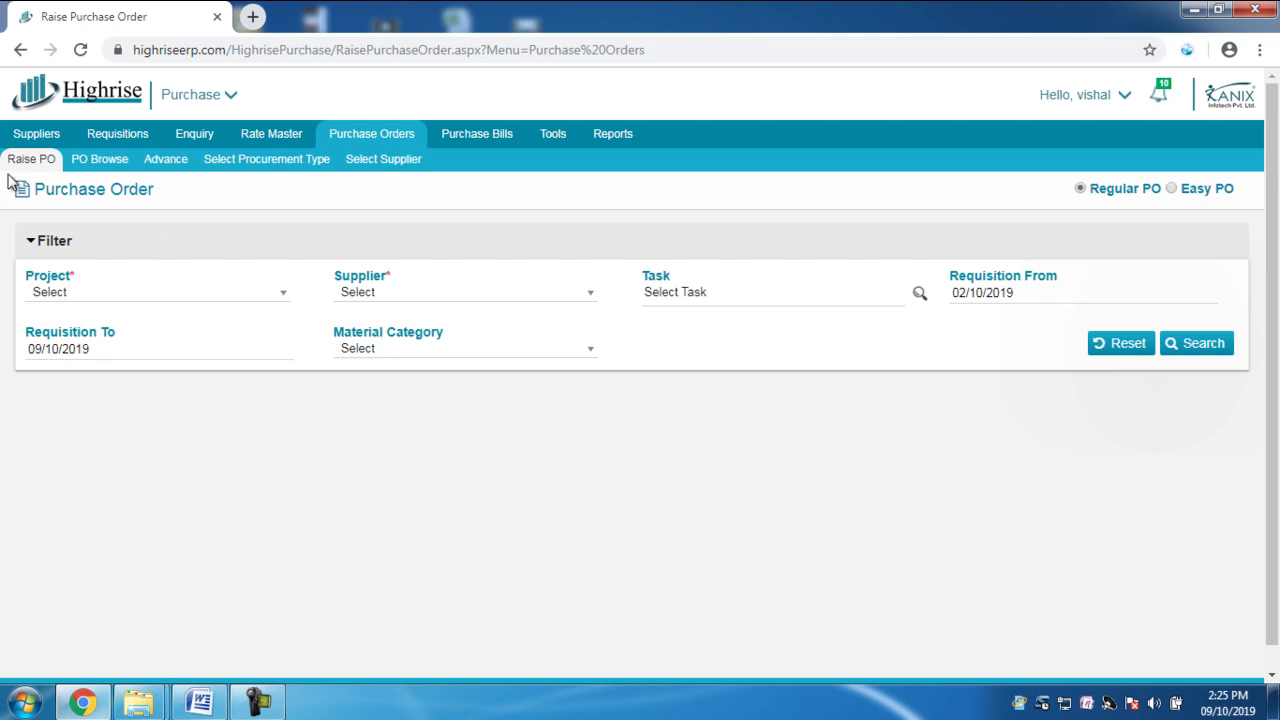
{"action": "left_click", "coordinate": [127, 306]}
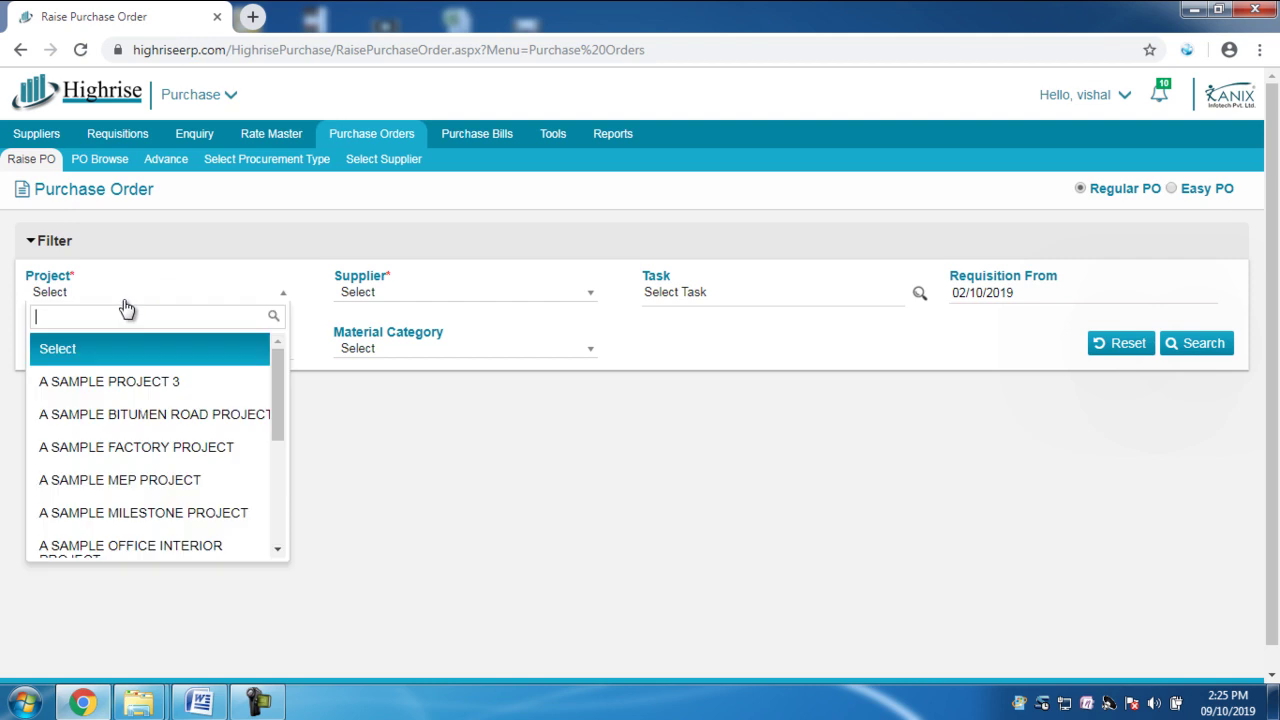
{"action": "left_click", "coordinate": [145, 387]}
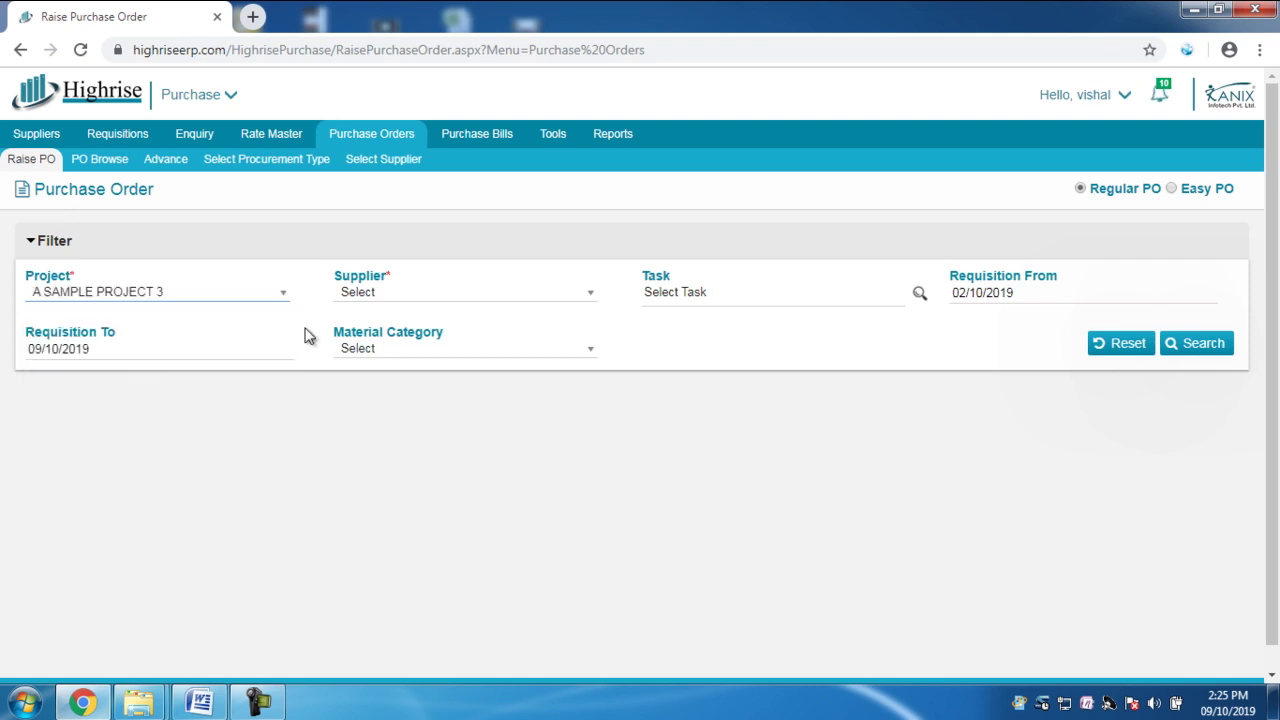
{"action": "left_click", "coordinate": [406, 306]}
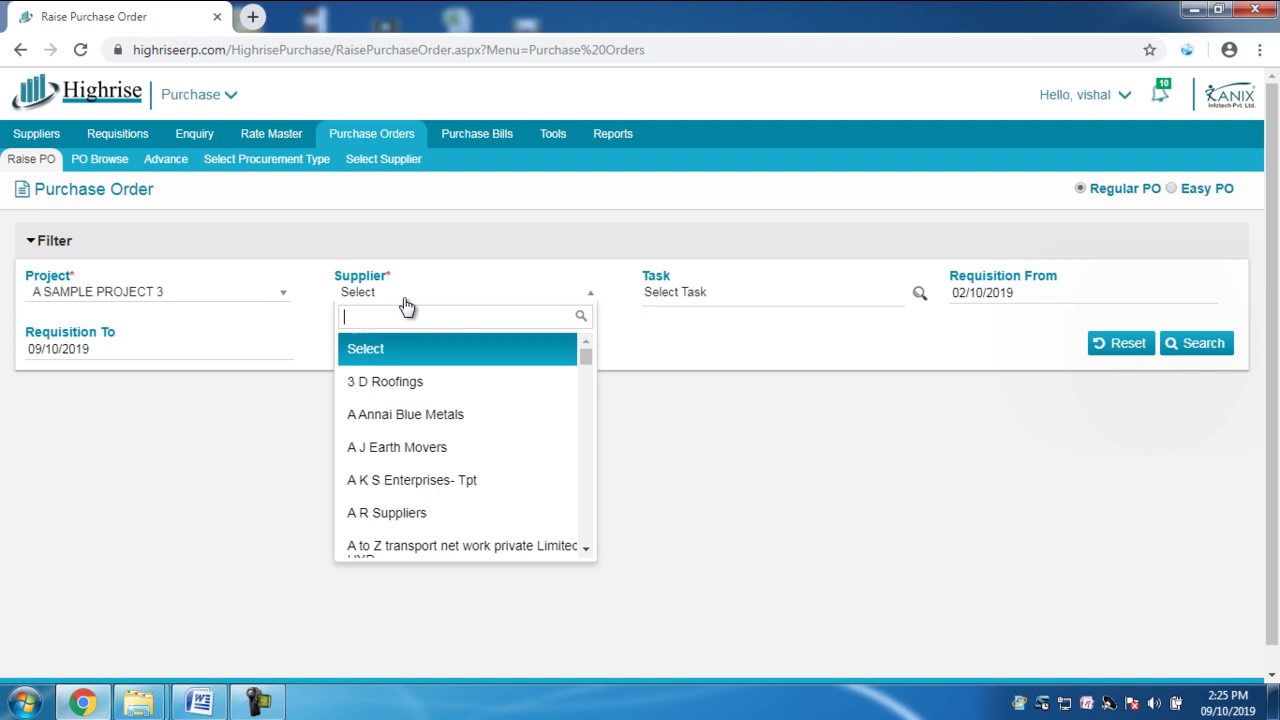
{"action": "left_click", "coordinate": [429, 381]}
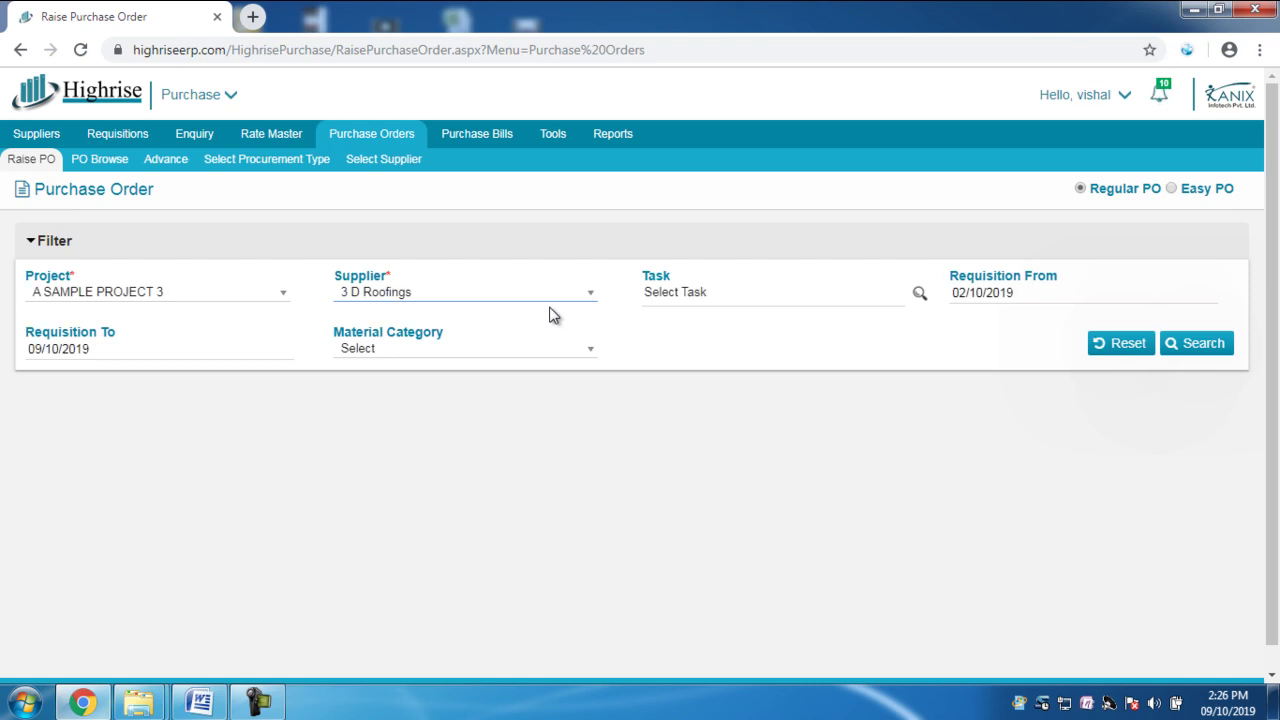
Step: Open the task selection for the project to view its WBS filter tree
{"action": "left_click", "coordinate": [919, 293]}
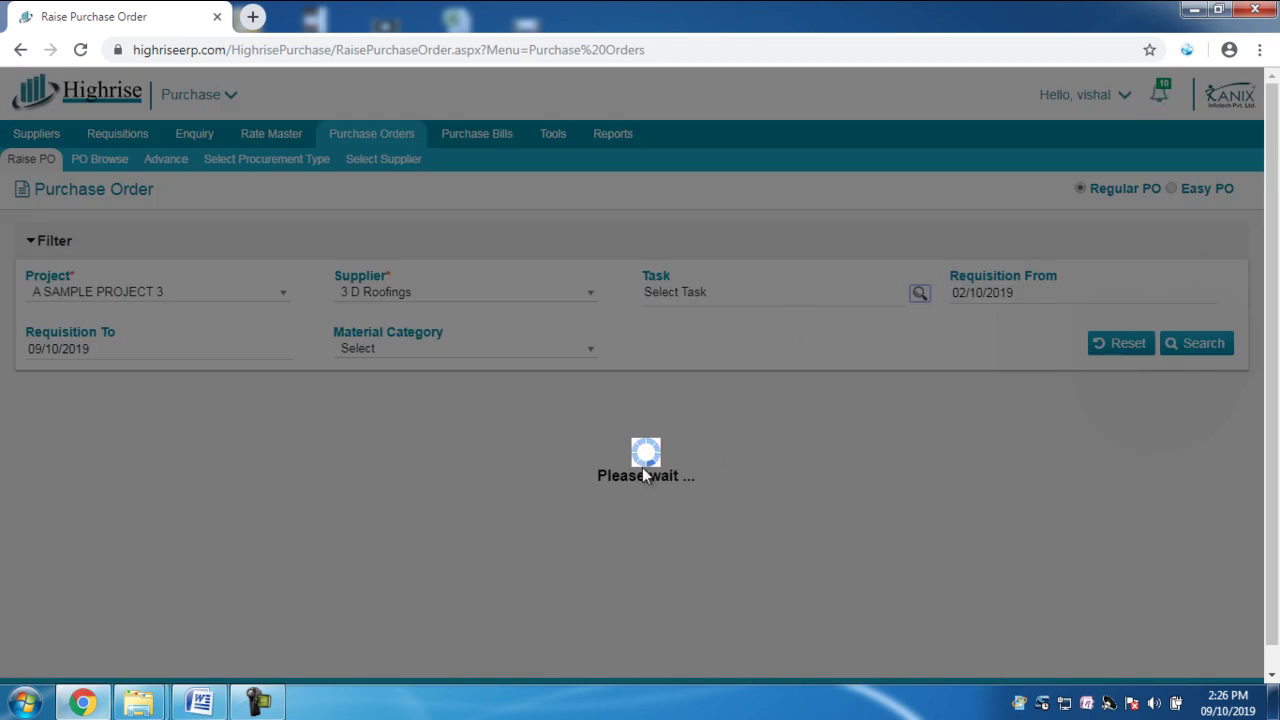
{"action": "left_click", "coordinate": [276, 692]}
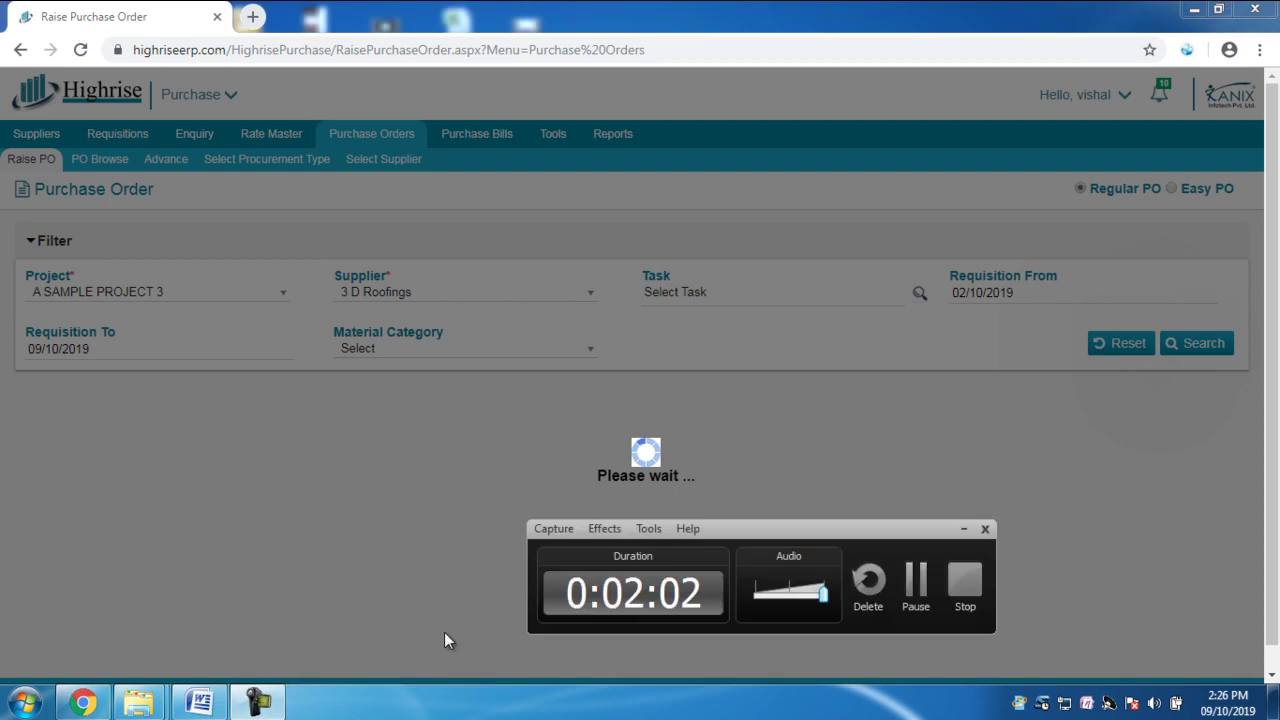
{"action": "left_click", "coordinate": [912, 586]}
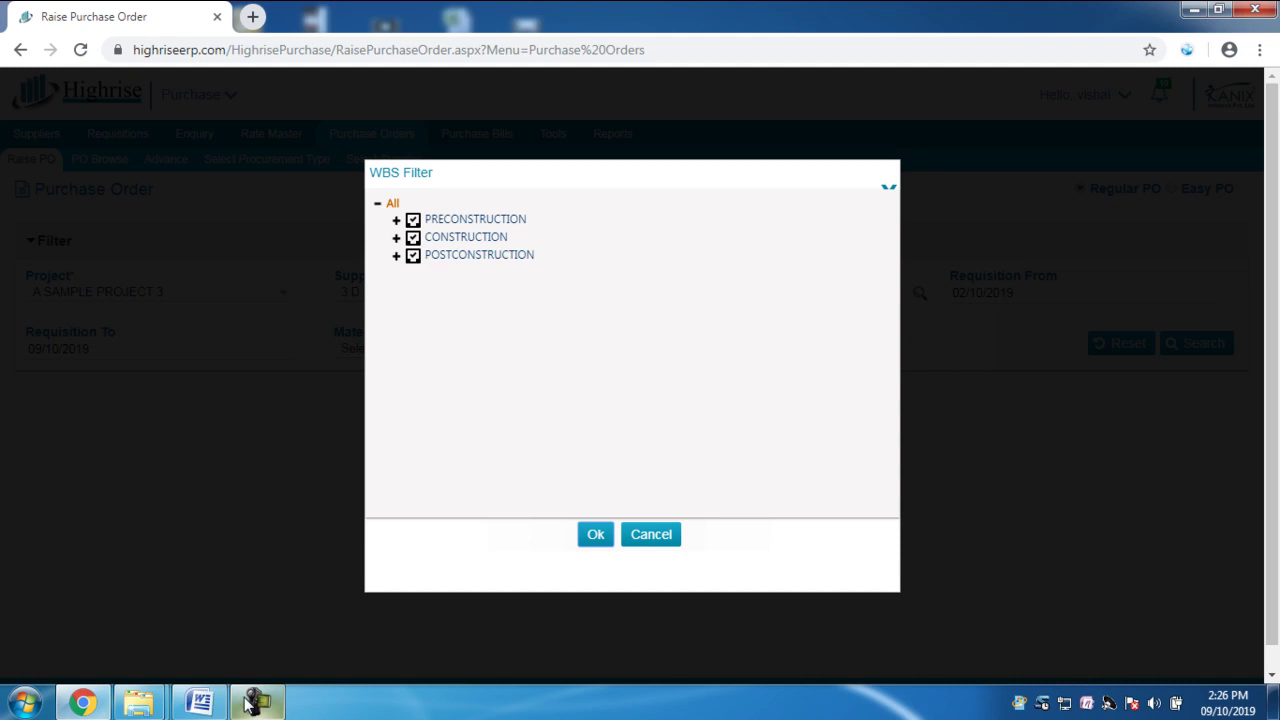
{"action": "left_click", "coordinate": [250, 705]}
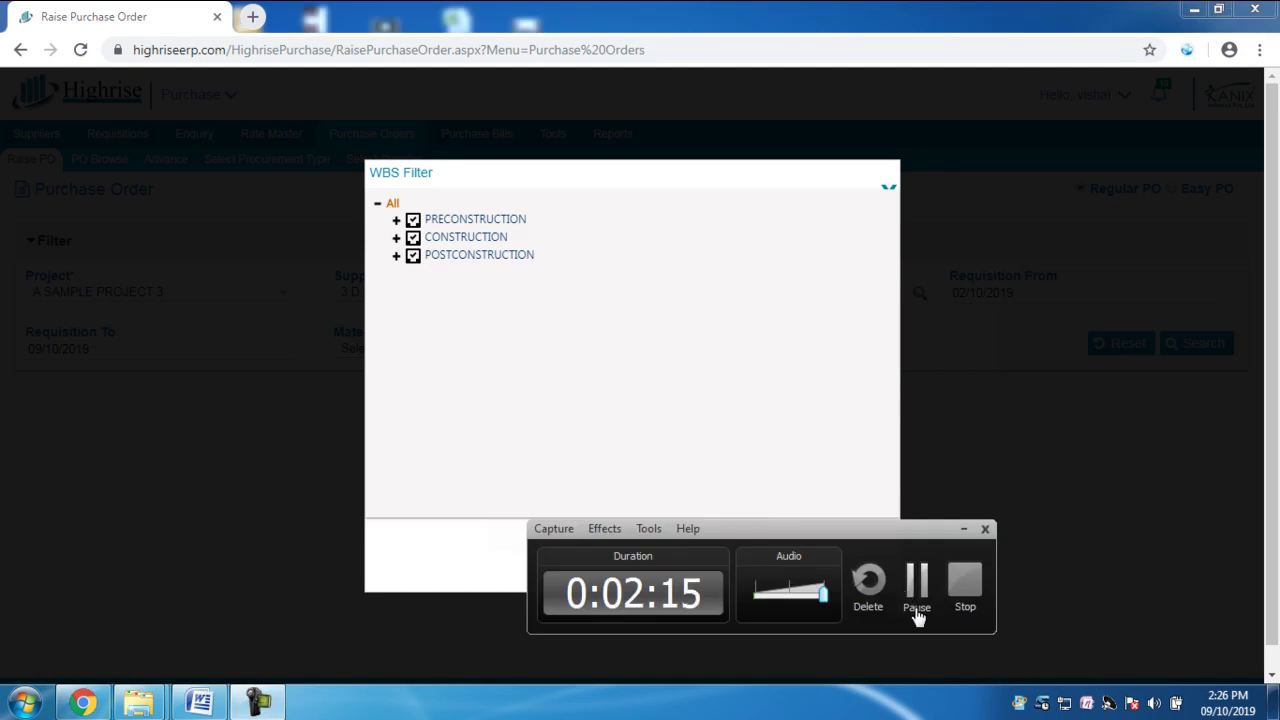
{"action": "left_click", "coordinate": [914, 607]}
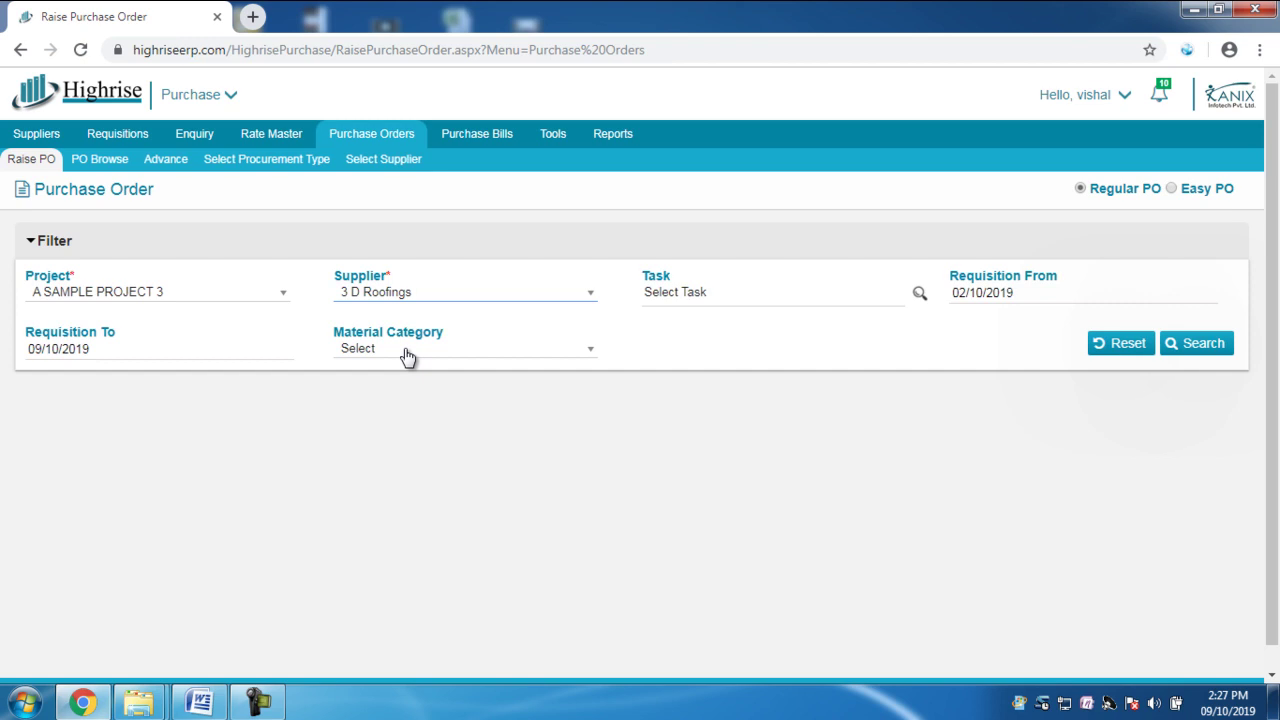
Step: Search for material requisitions dated from 02/10/2010 to 09/10/2019
{"action": "left_click", "coordinate": [1222, 345]}
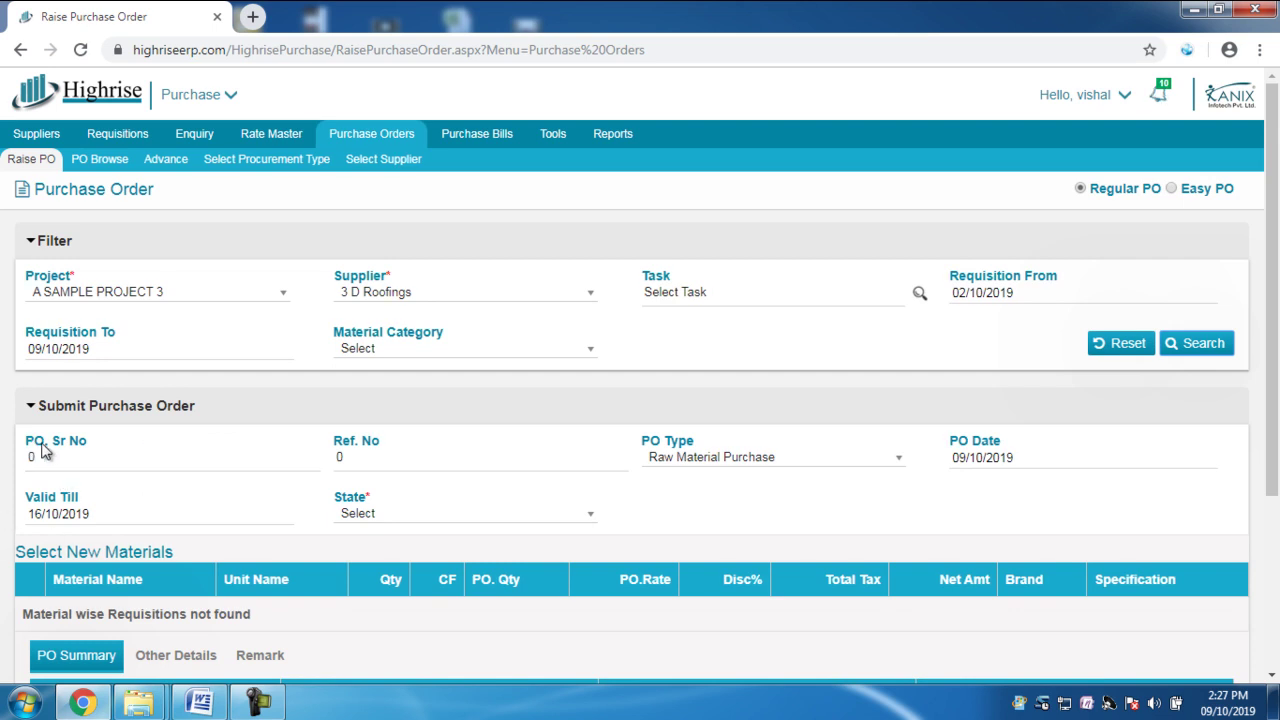
{"action": "left_click", "coordinate": [268, 712]}
{"action": "left_click", "coordinate": [920, 612]}
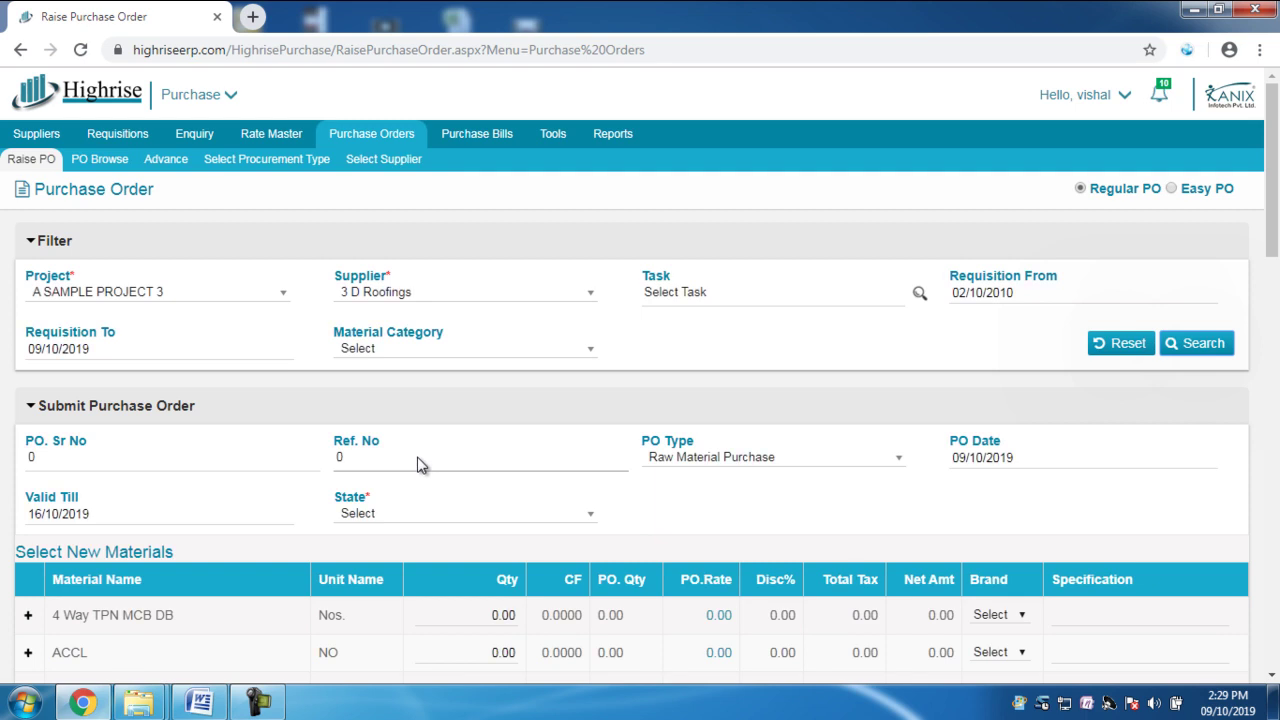
Step: Set the PO type to Raw Material Purchase and check the PO date calendar
{"action": "left_click", "coordinate": [726, 470]}
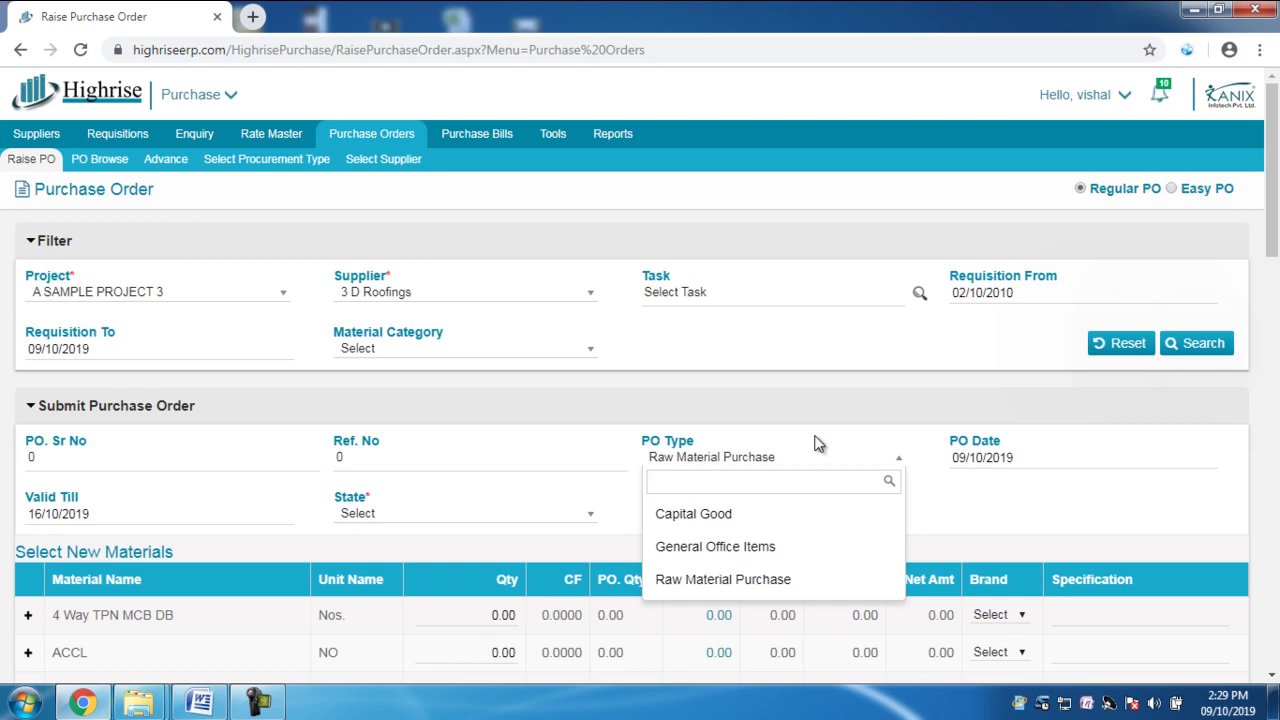
{"action": "left_click", "coordinate": [750, 585]}
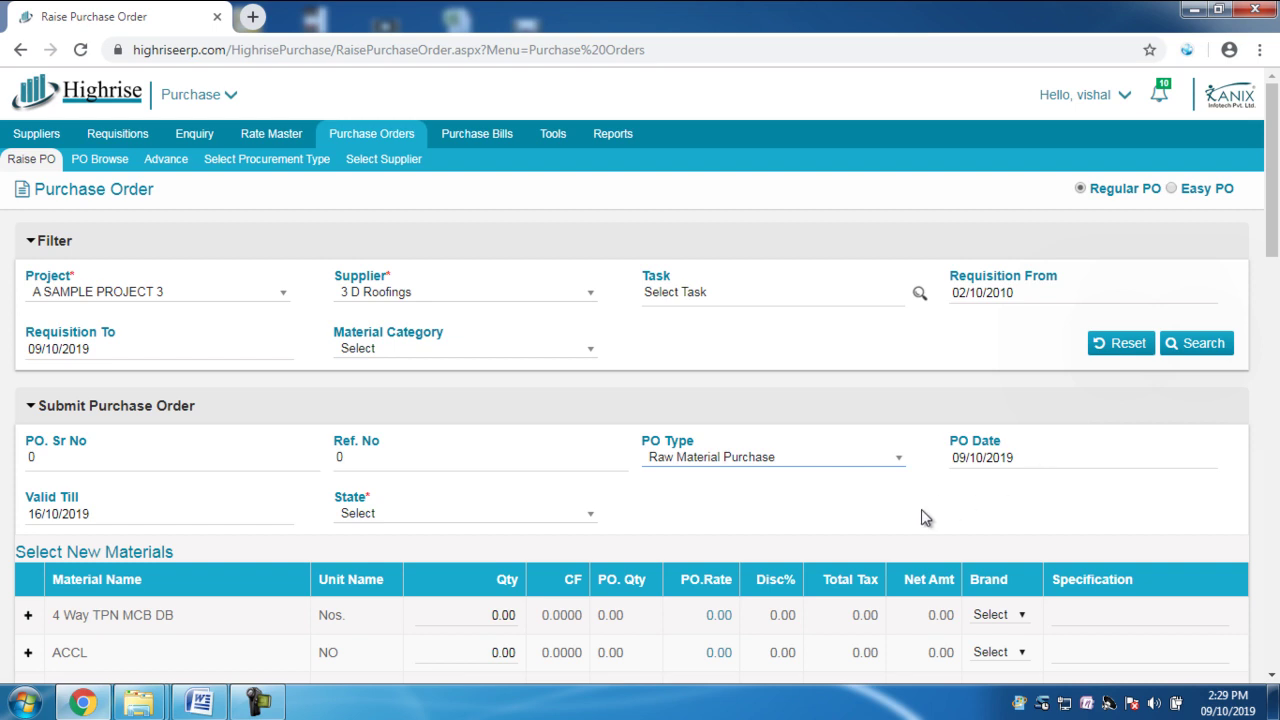
{"action": "left_click", "coordinate": [991, 465]}
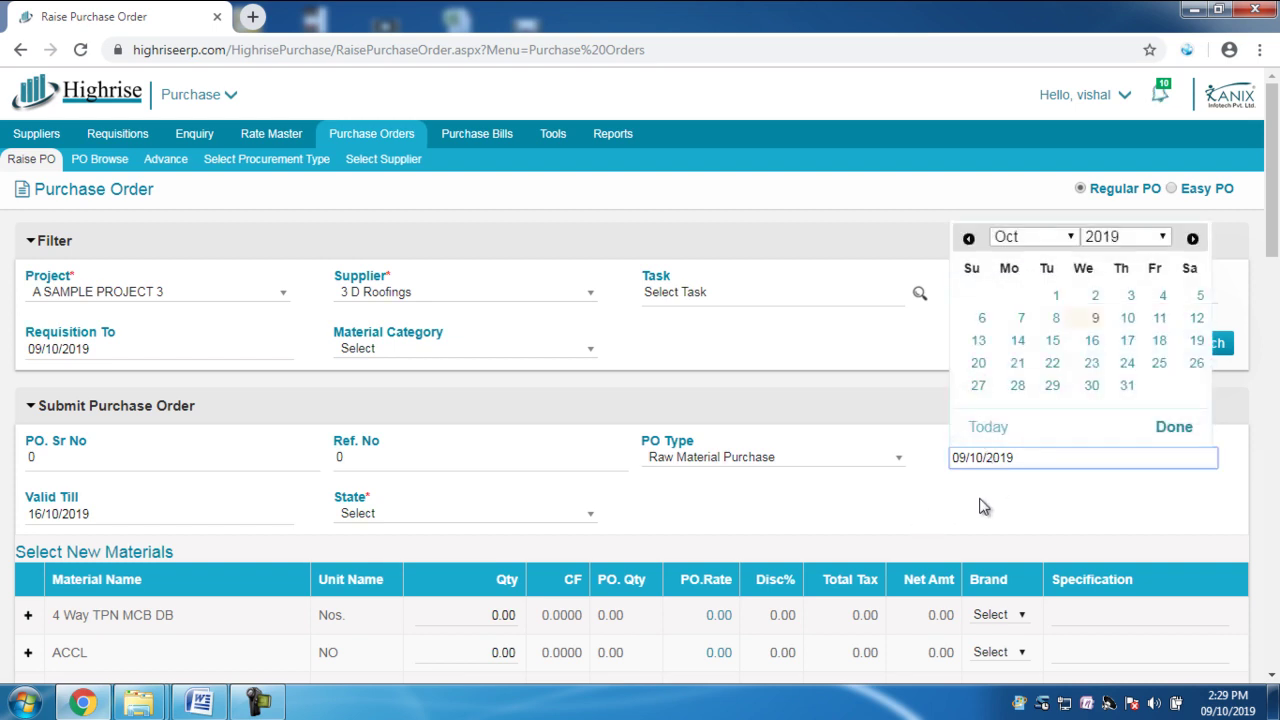
{"action": "left_click", "coordinate": [980, 504]}
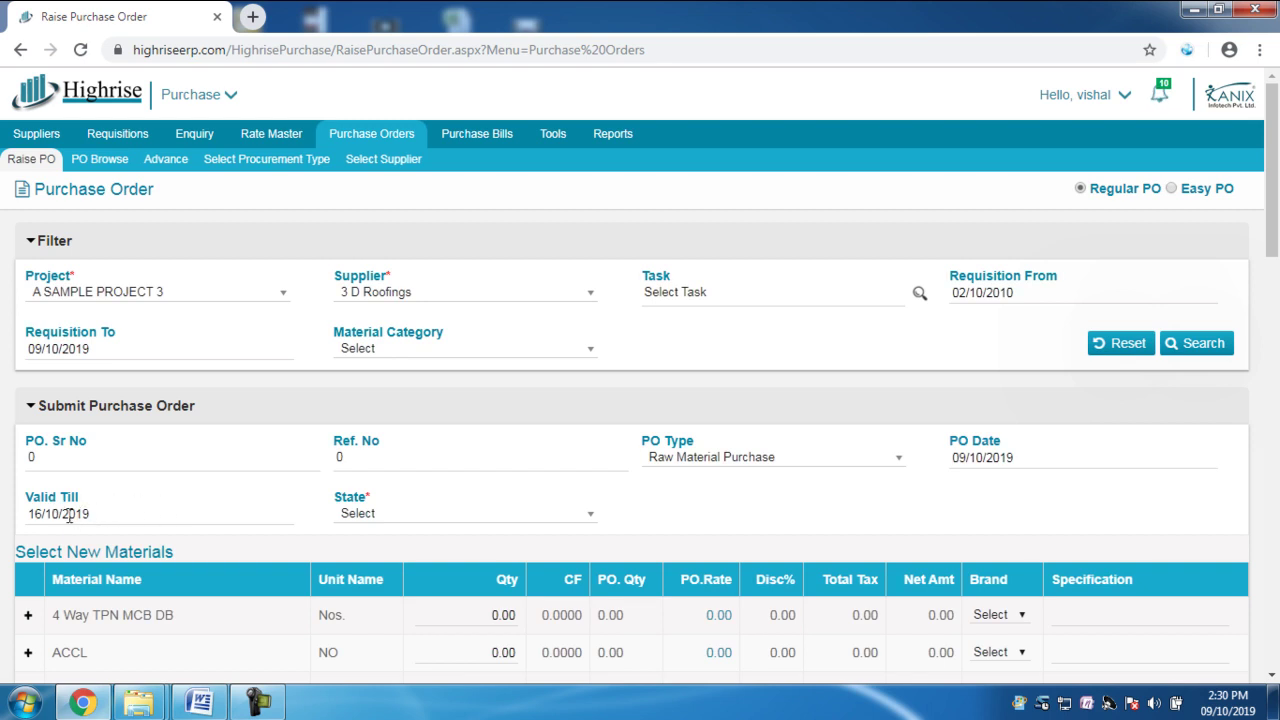
Step: Set the purchase order's state to Maharashtra
{"action": "left_click", "coordinate": [386, 519]}
{"action": "scroll", "coordinate": [1157, 508], "scroll_direction": "down", "scroll_amount": 2}
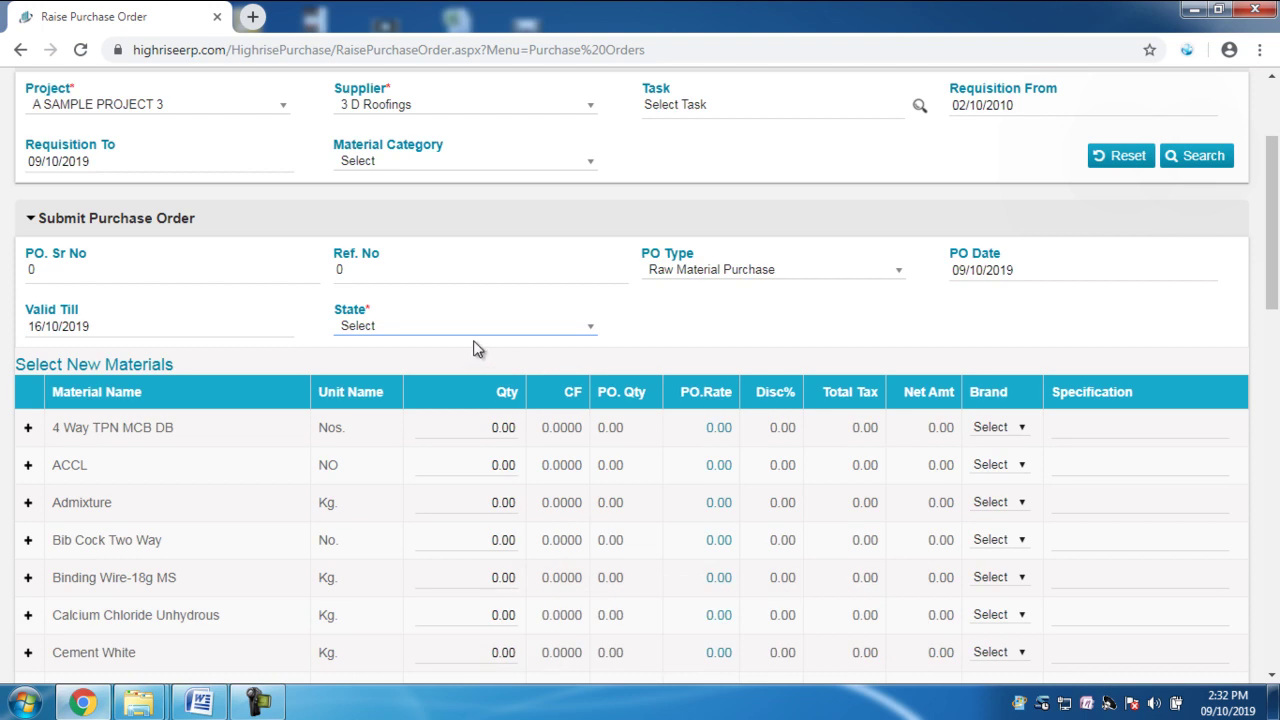
{"action": "left_click", "coordinate": [470, 338]}
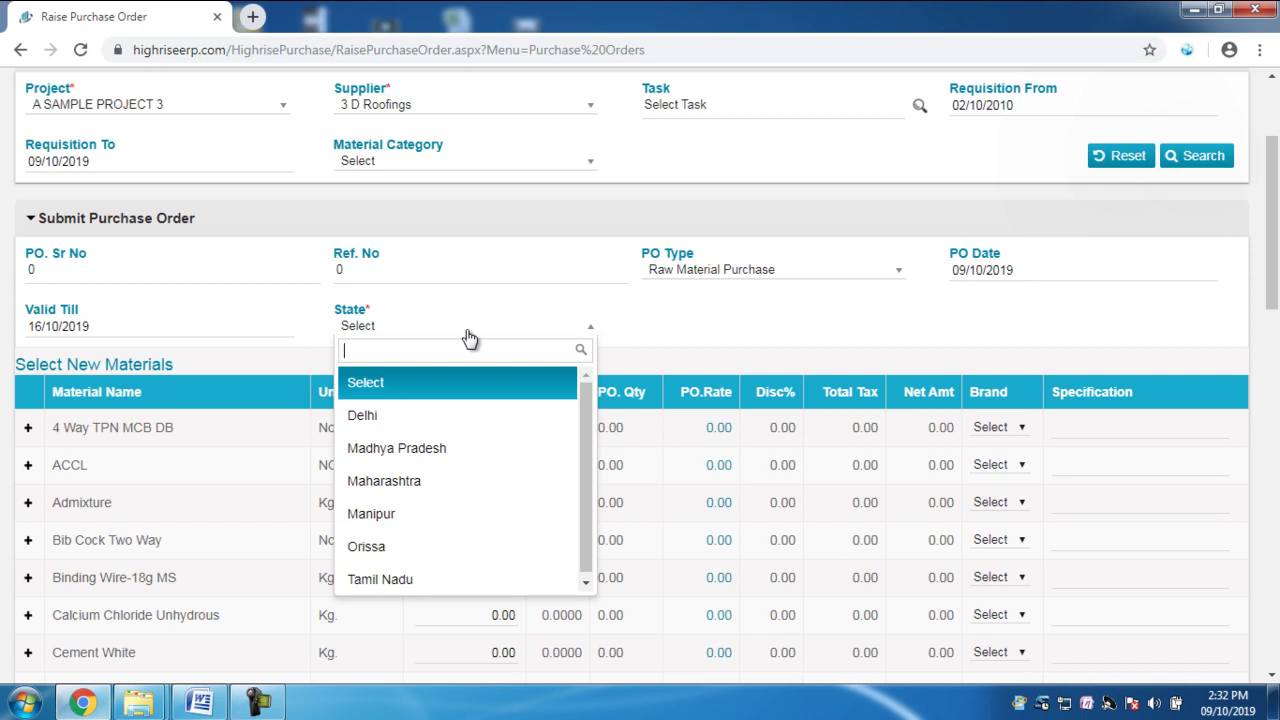
{"action": "left_click", "coordinate": [421, 483]}
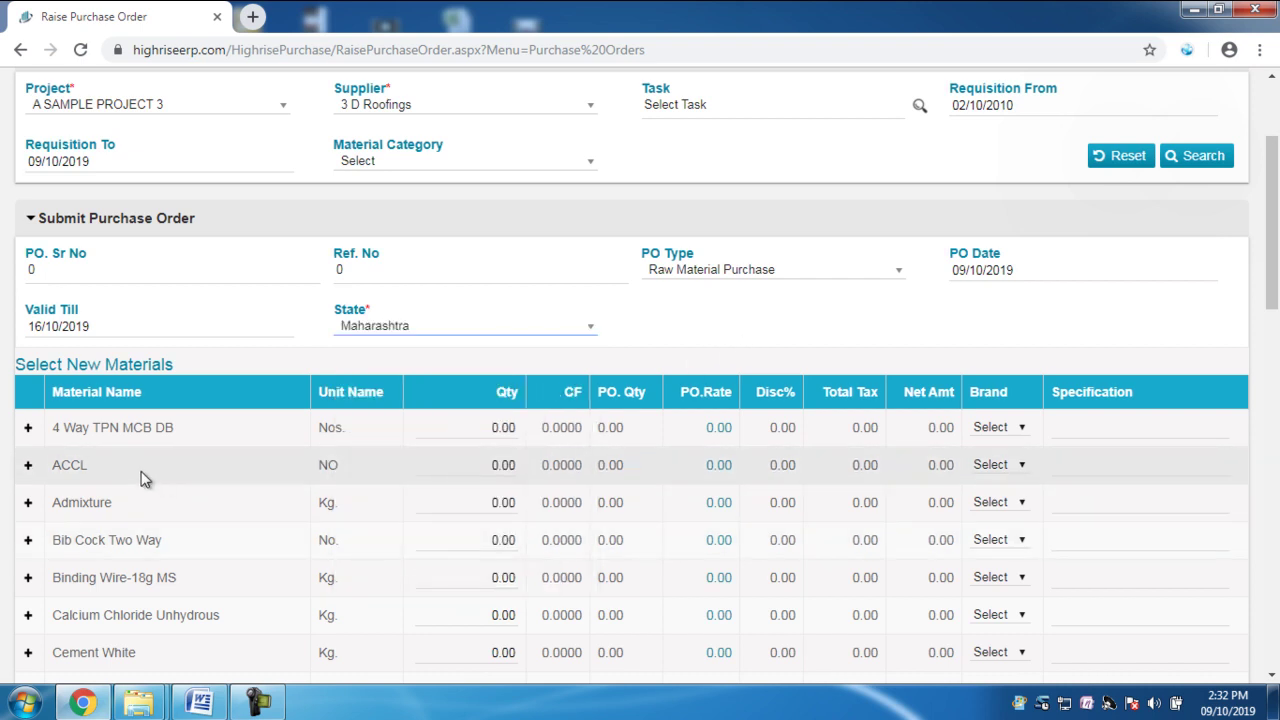
Step: Review the new materials list and expand 4 Way TPN MCB DB to include its requisition
{"action": "scroll", "coordinate": [140, 480], "scroll_direction": "down", "scroll_amount": 5}
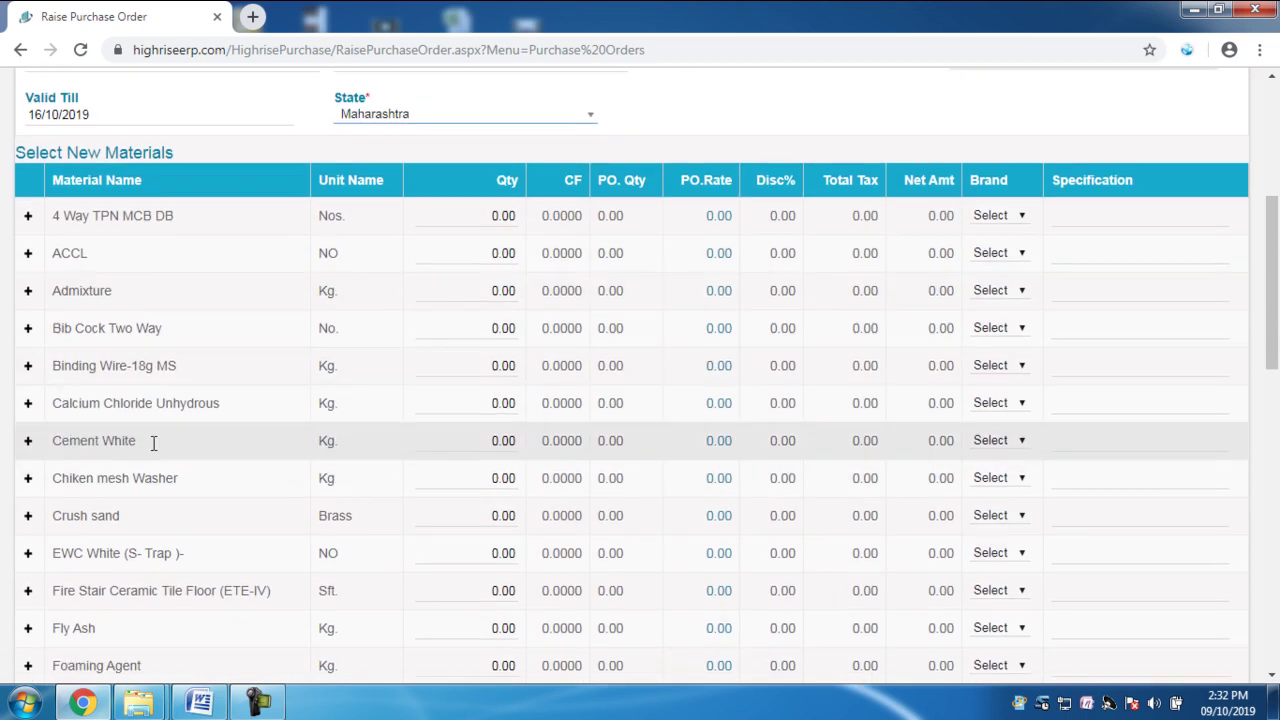
{"action": "scroll", "coordinate": [200, 580], "scroll_direction": "down", "scroll_amount": 2}
{"action": "scroll", "coordinate": [268, 577], "scroll_direction": "up", "scroll_amount": 3}
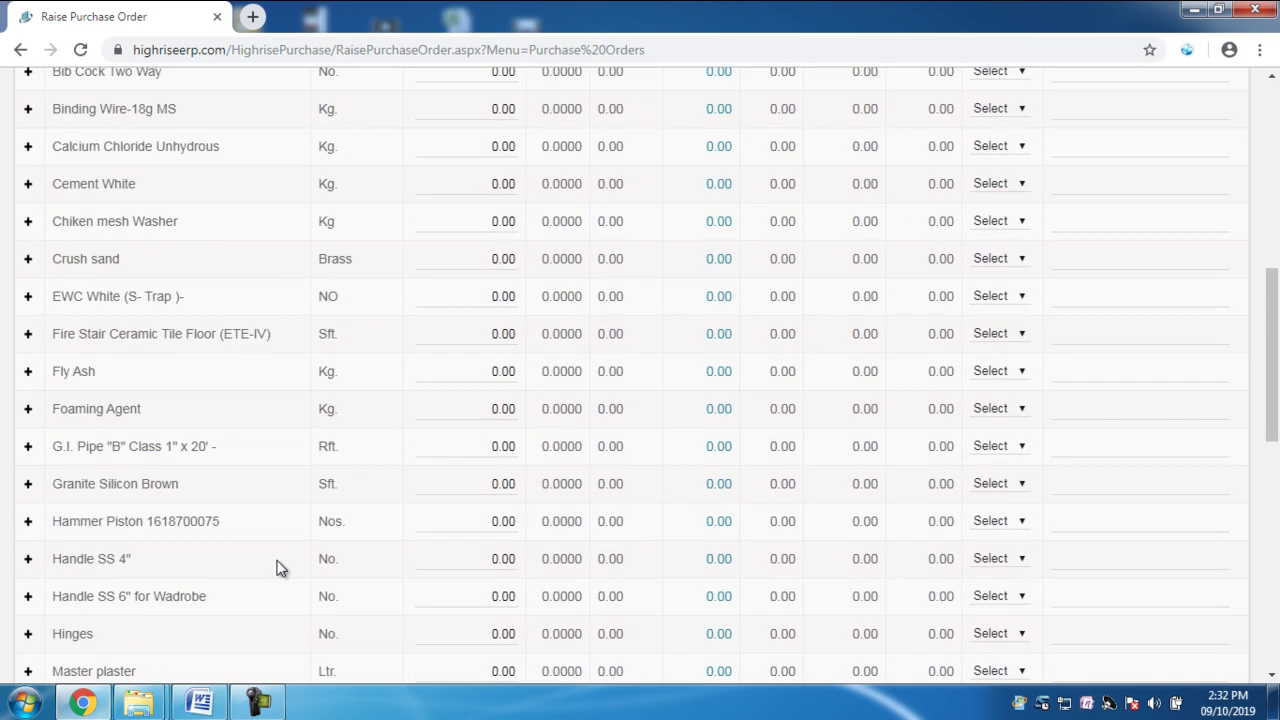
{"action": "scroll", "coordinate": [230, 540], "scroll_direction": "up", "scroll_amount": 5}
{"action": "scroll", "coordinate": [200, 500], "scroll_direction": "down", "scroll_amount": 1}
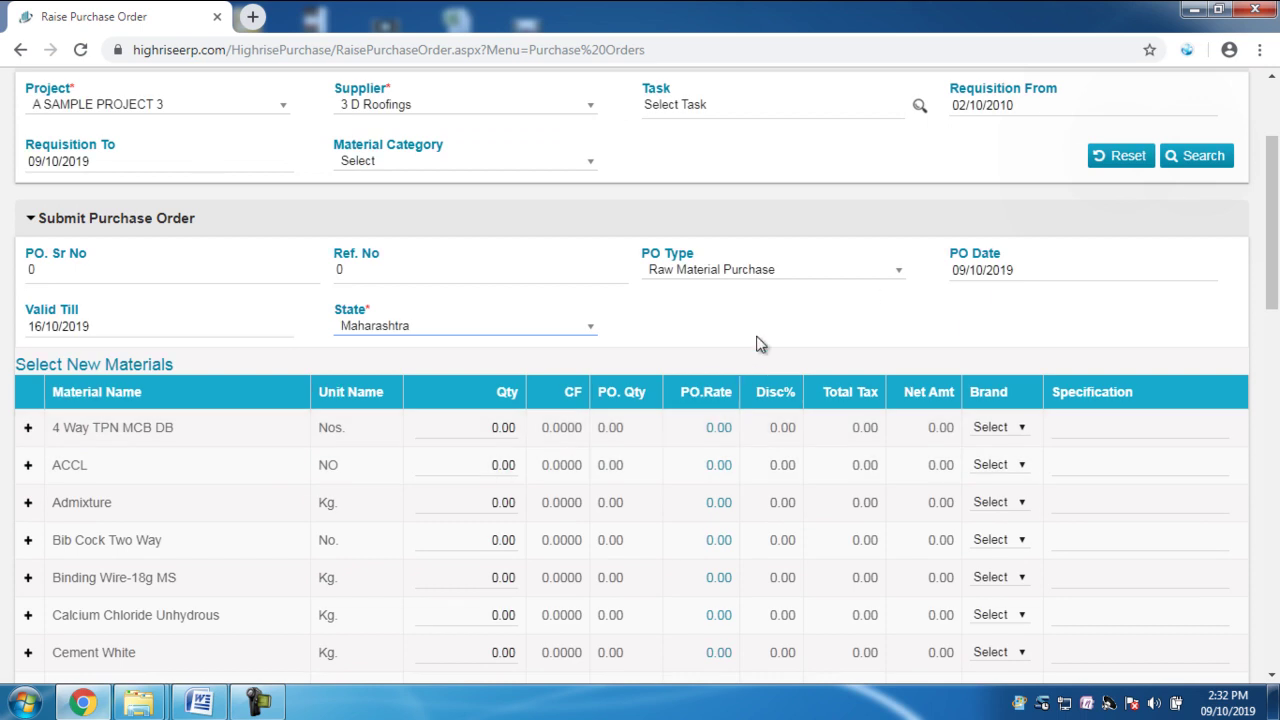
{"action": "left_click", "coordinate": [29, 429]}
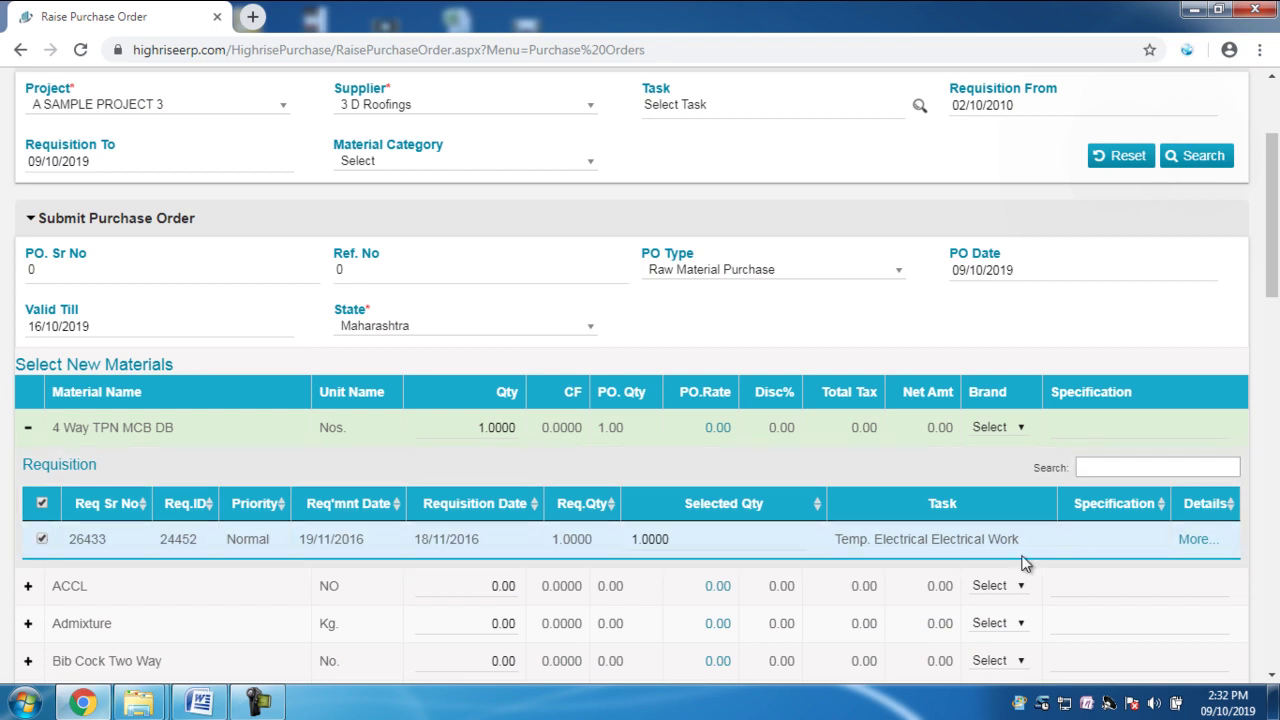
{"action": "scroll", "coordinate": [43, 557], "scroll_direction": "down", "scroll_amount": 1}
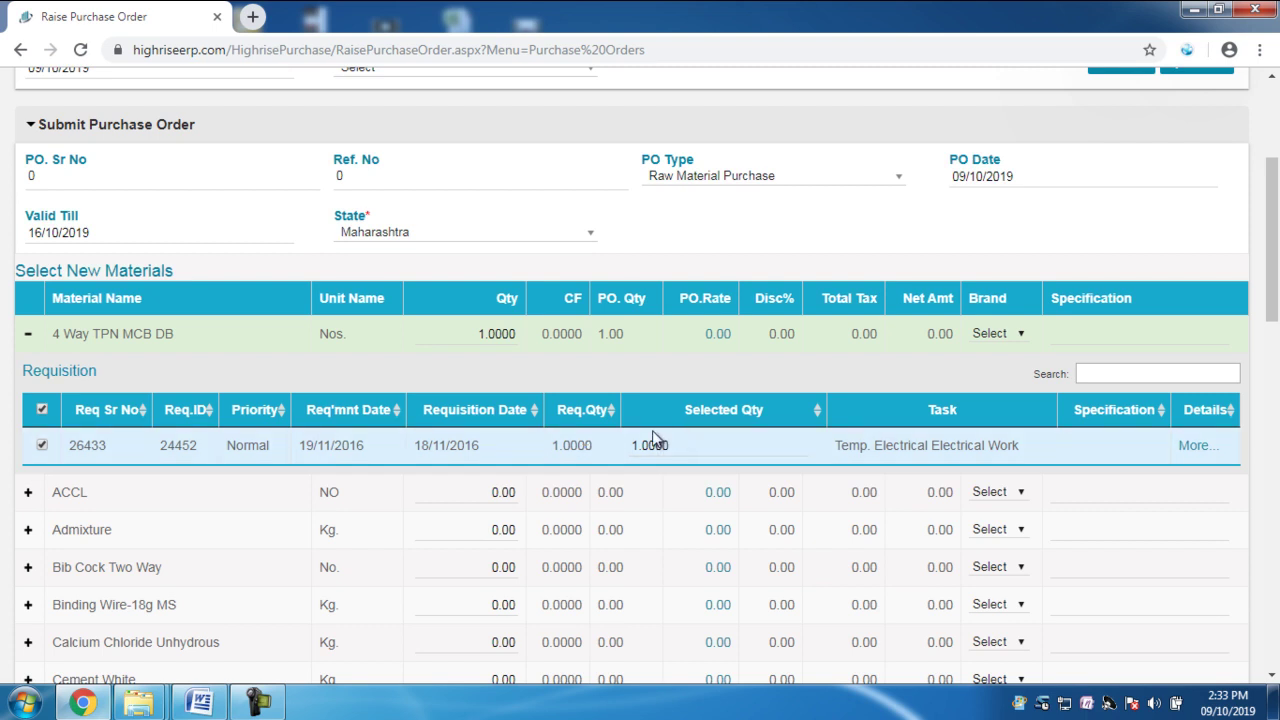
Step: Try to change the selected quantity of the 4 Way TPN MCB DB requisition and dismiss the warnings
{"action": "left_click", "coordinate": [702, 444]}
{"action": "type", "text": "1"}
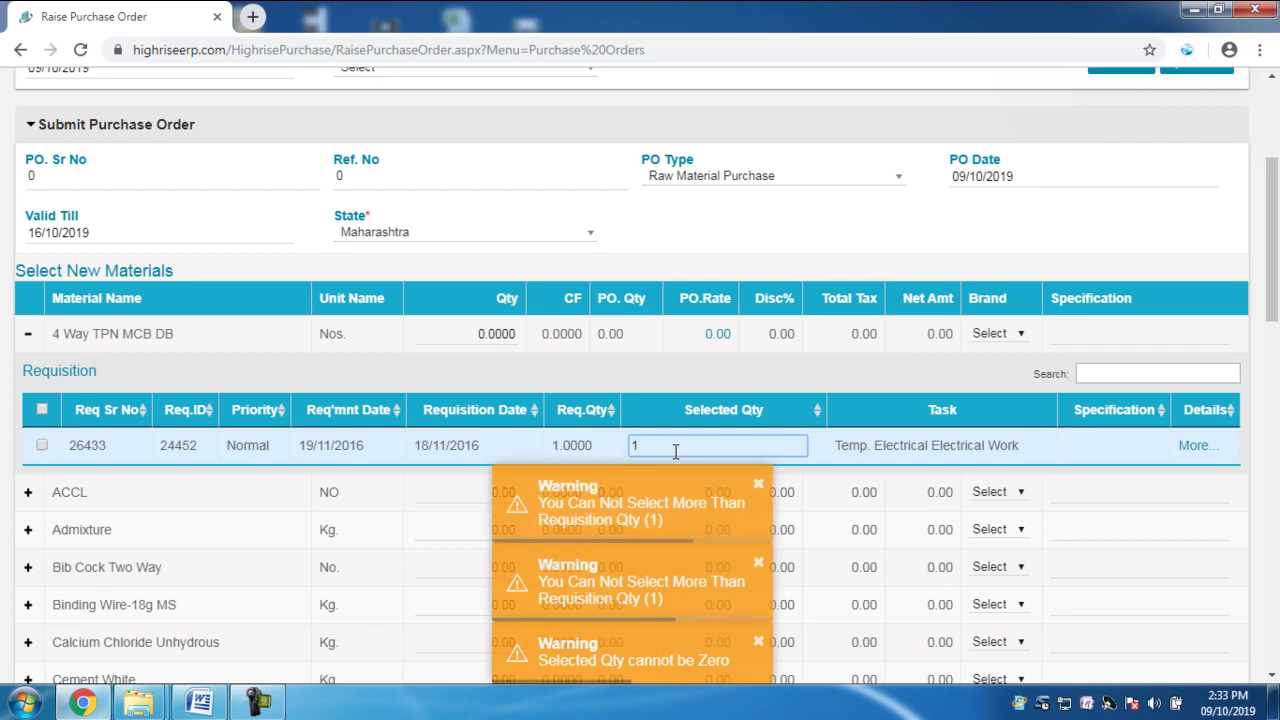
{"action": "double_click", "coordinate": [634, 447]}
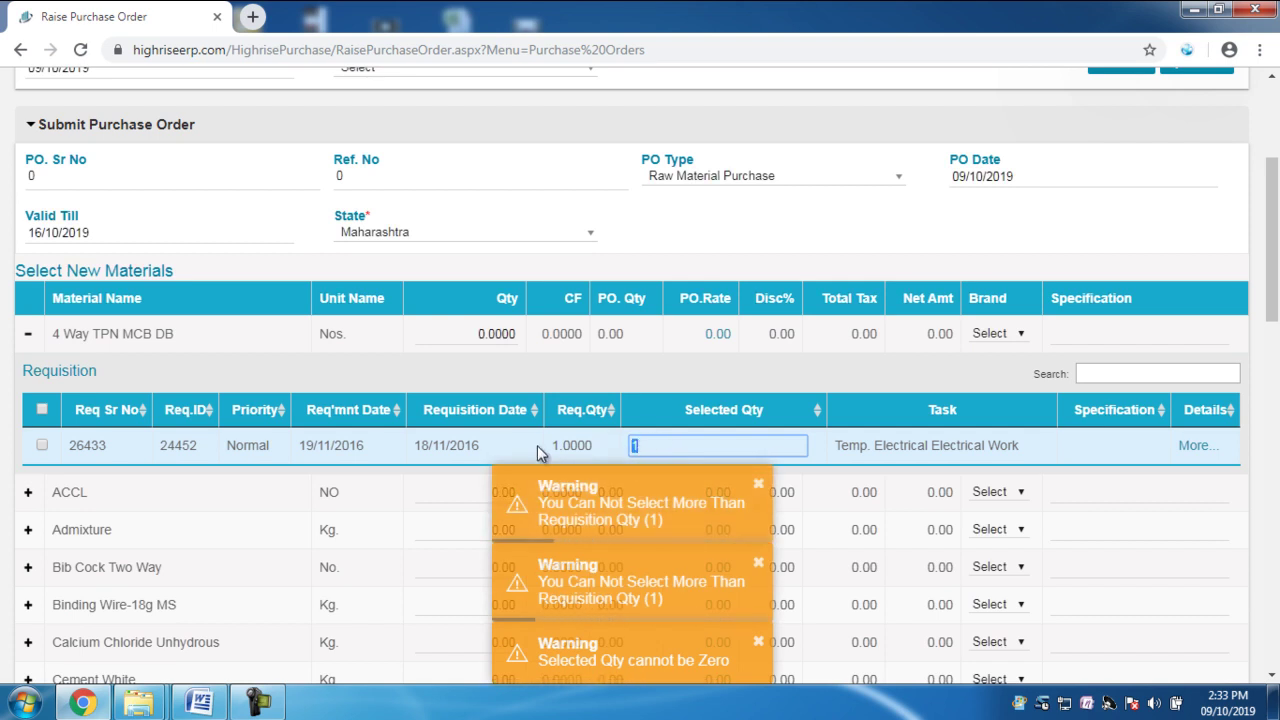
{"action": "type", "text": "1"}
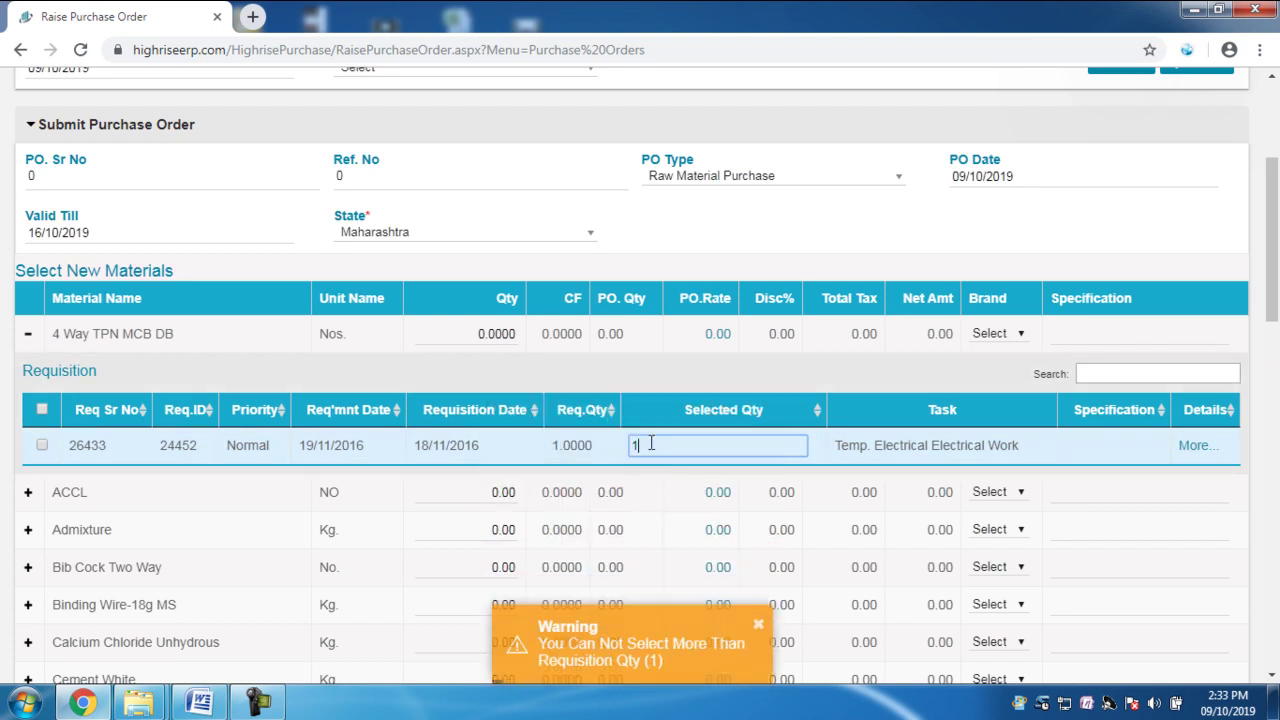
{"action": "double_click", "coordinate": [634, 445]}
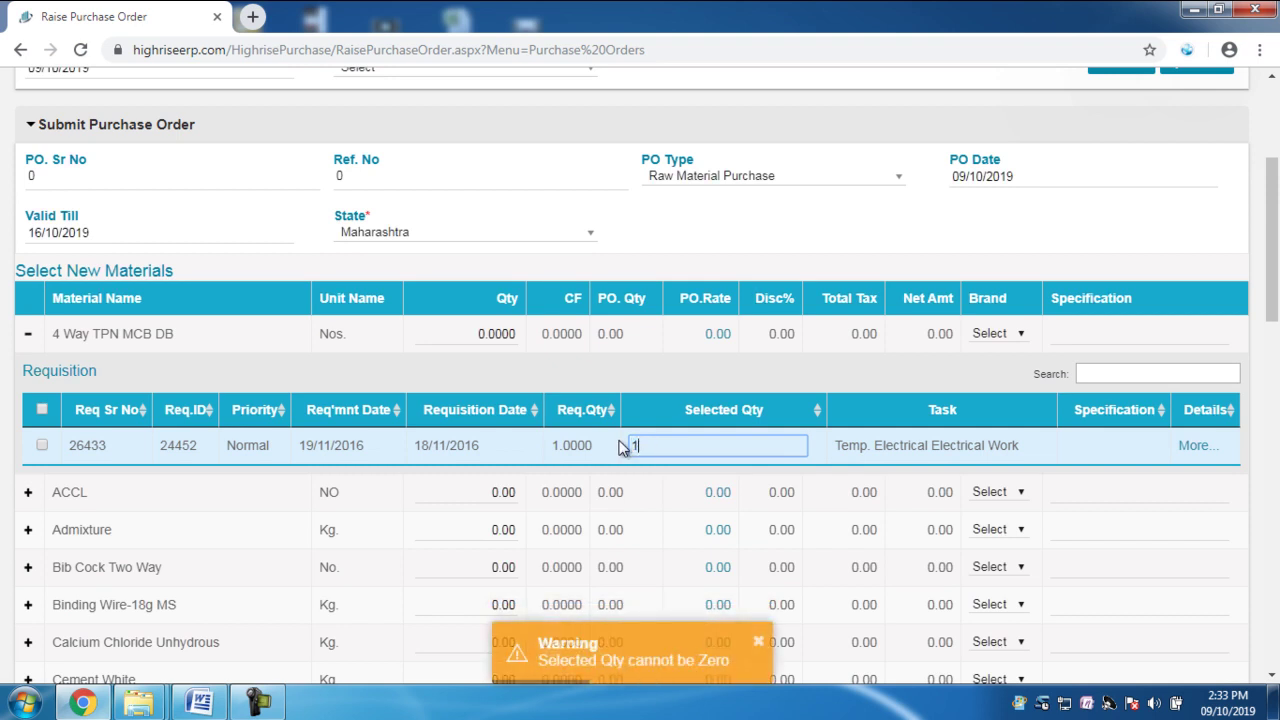
{"action": "key", "text": "BackSpace"}
{"action": "type", "text": ".5"}
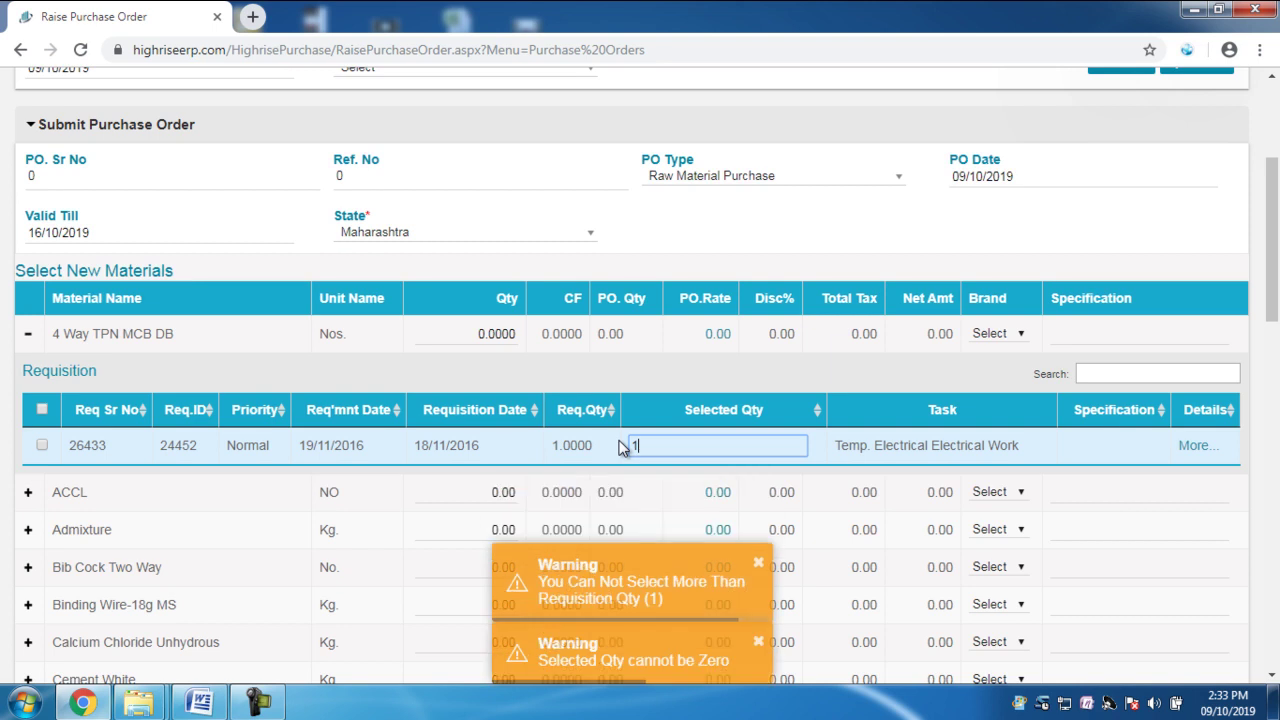
{"action": "left_click", "coordinate": [758, 562]}
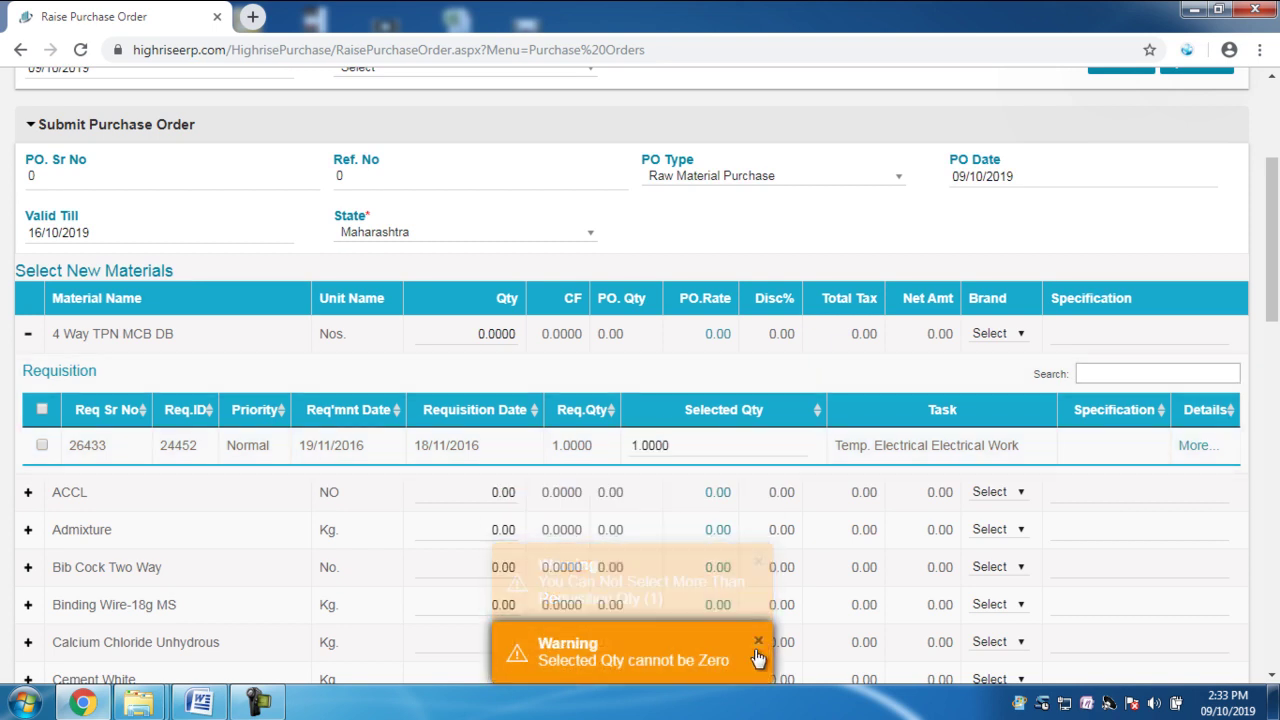
{"action": "left_click", "coordinate": [759, 644]}
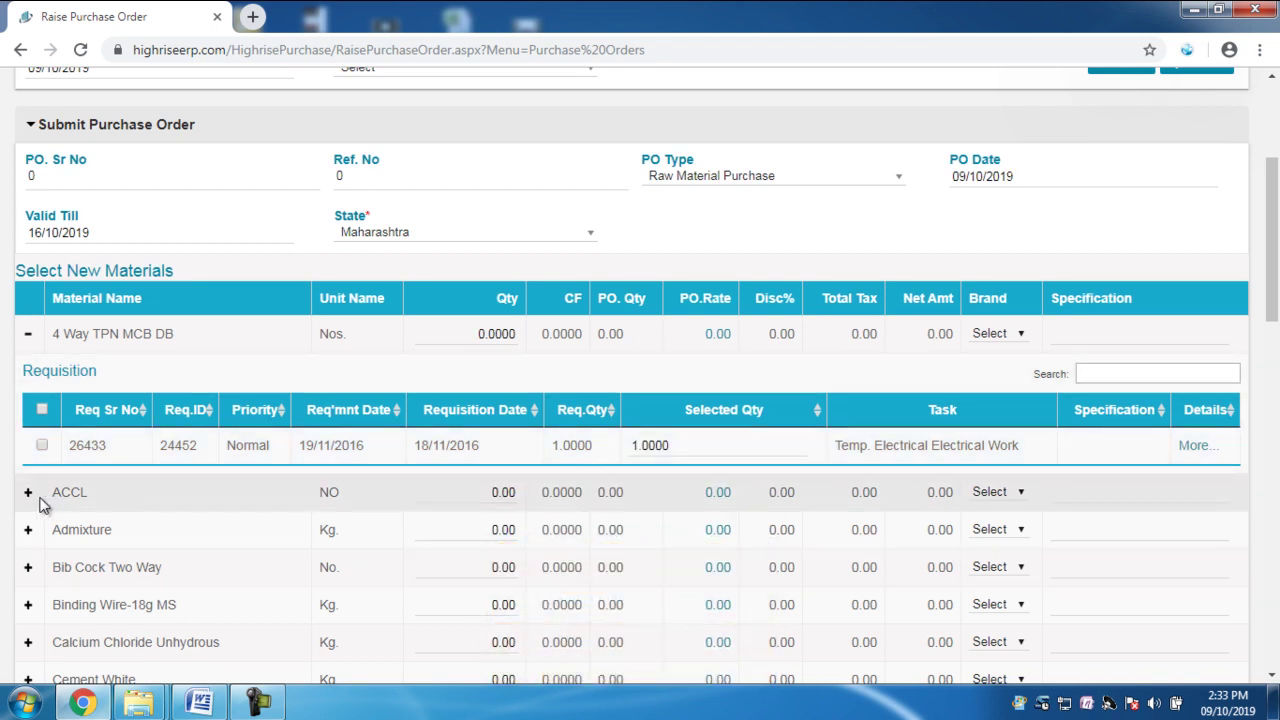
Step: Include the ACCL requisitions and try a selected quantity of 1.56 for the reselected 4 Way TPN MCB DB requisition
{"action": "left_click", "coordinate": [42, 445]}
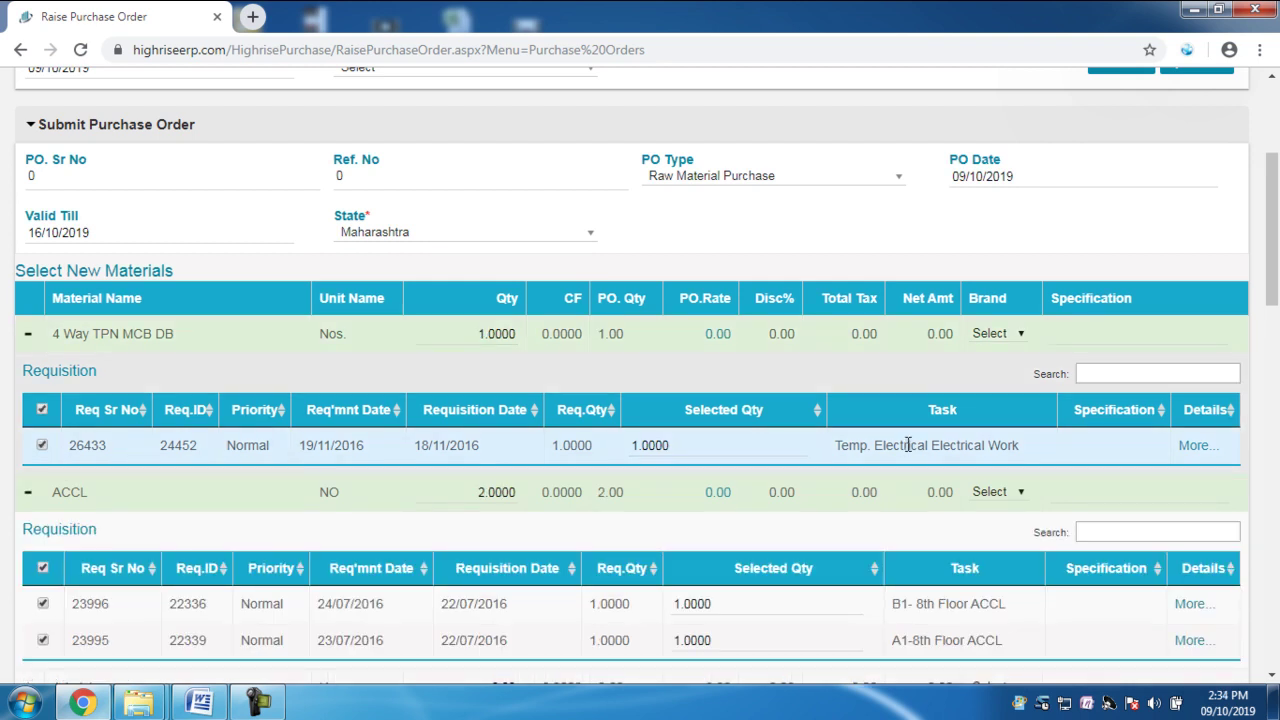
{"action": "left_click", "coordinate": [718, 445]}
{"action": "type", "text": "1.56"}
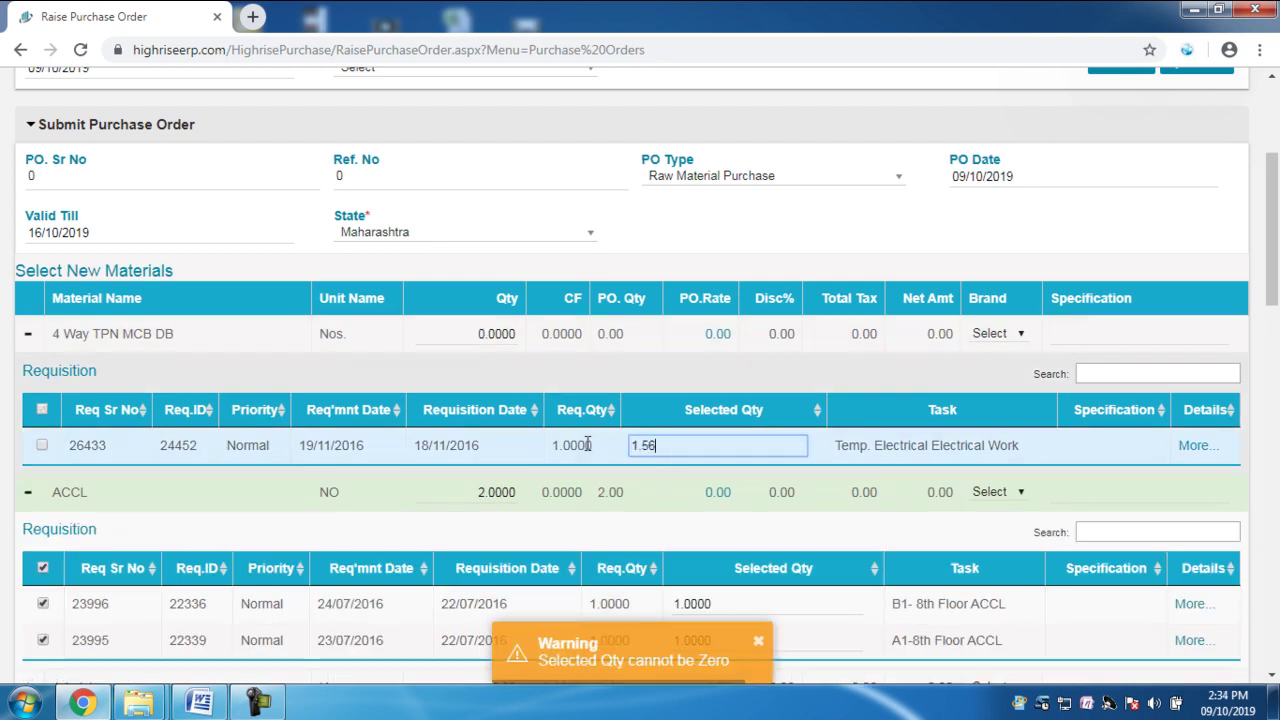
{"action": "key", "text": "BackSpace"}
{"action": "key", "text": "BackSpace"}
{"action": "key", "text": "BackSpace"}
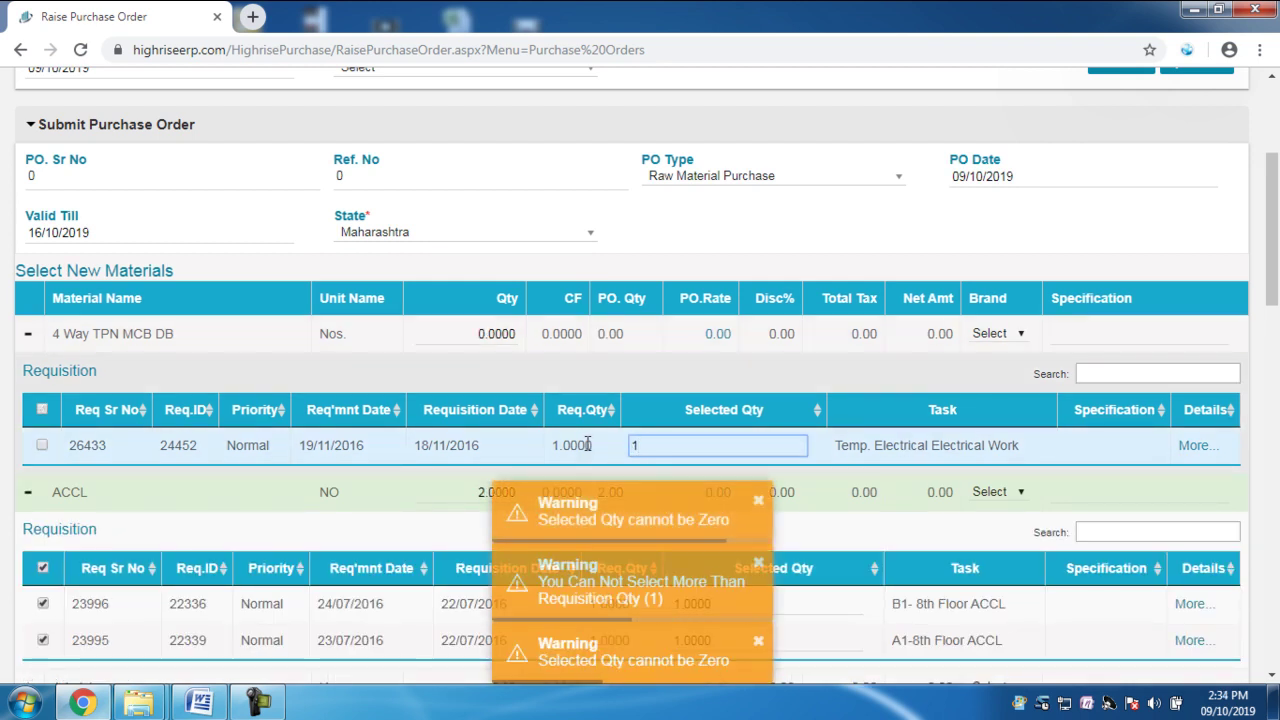
{"action": "type", "text": "2"}
{"action": "left_click", "coordinate": [855, 372]}
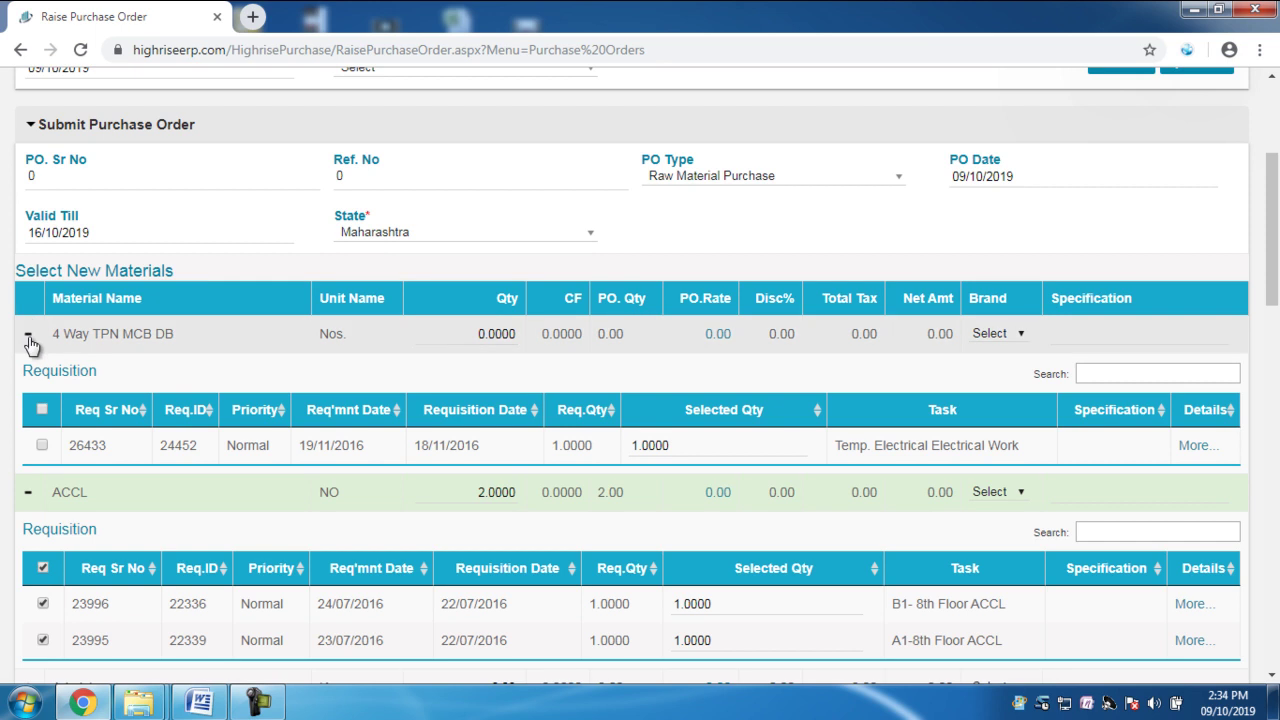
Step: Collapse 4 Way TPN MCB DB, expand Admixture, and set the selected quantity of its requisition 2177 to 4
{"action": "left_click", "coordinate": [28, 340]}
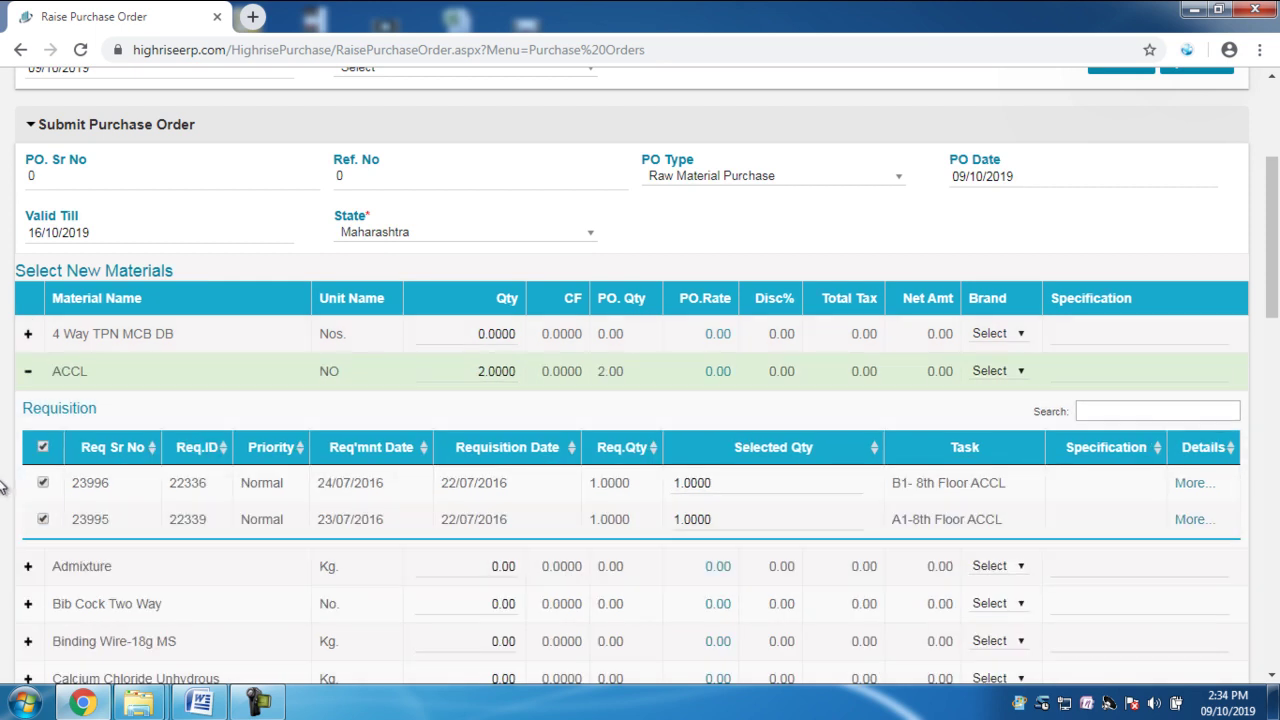
{"action": "scroll", "coordinate": [360, 586], "scroll_direction": "down", "scroll_amount": 2}
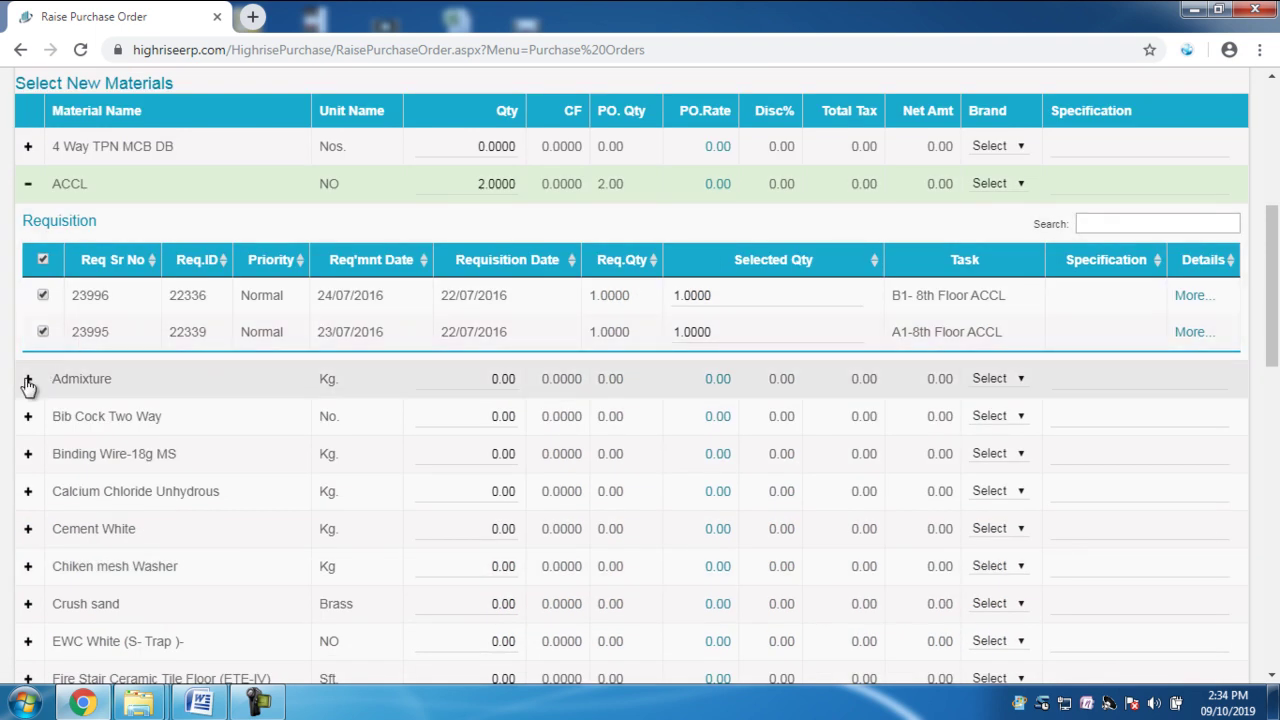
{"action": "left_click", "coordinate": [32, 381]}
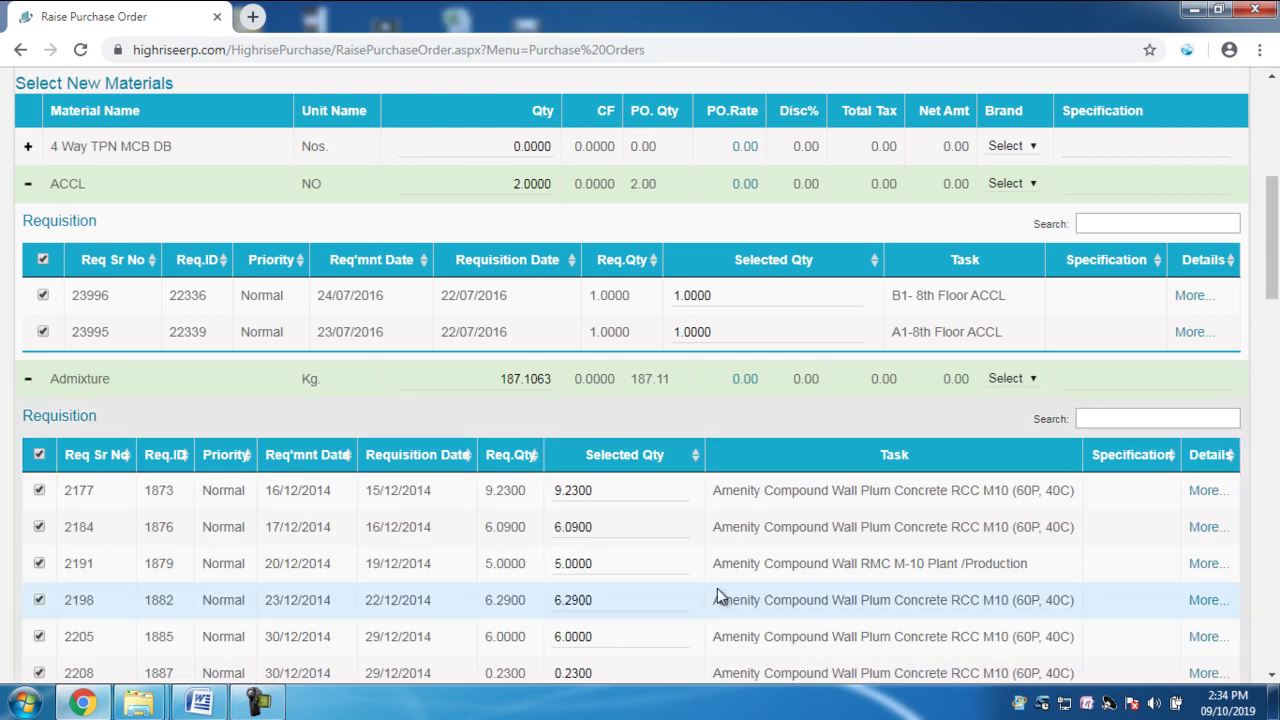
{"action": "scroll", "coordinate": [720, 590], "scroll_direction": "down", "scroll_amount": 1}
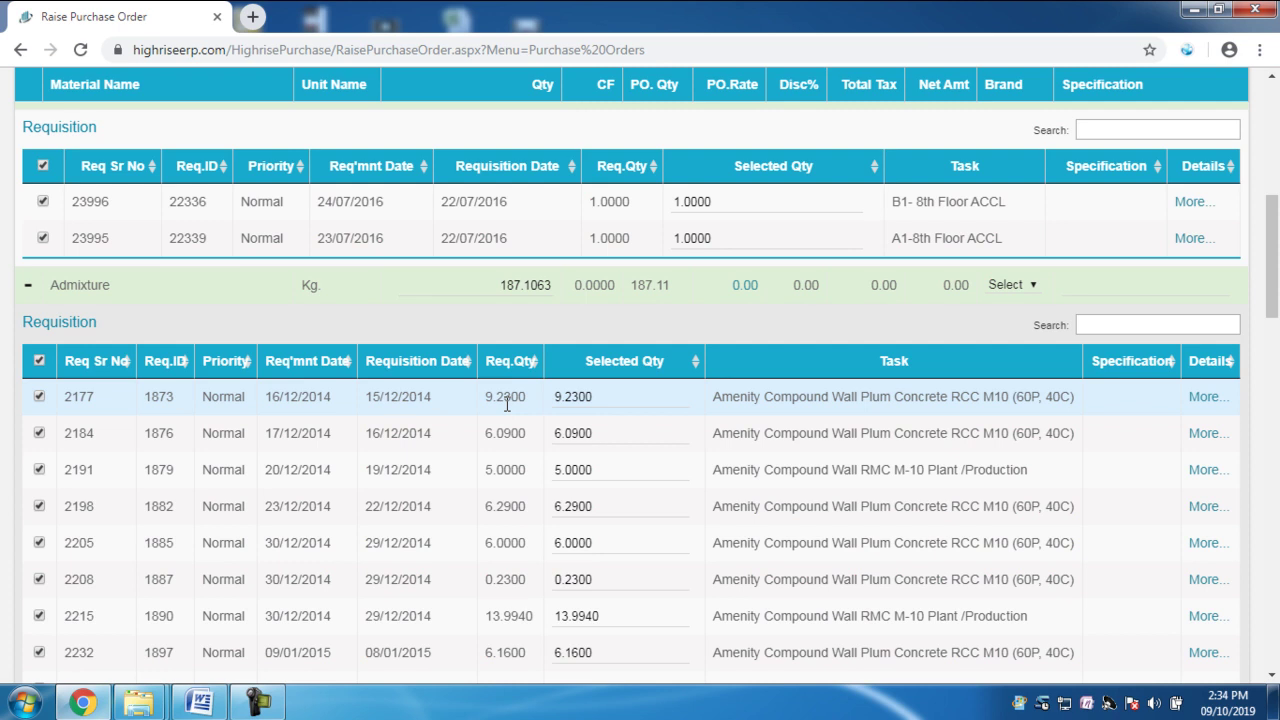
{"action": "left_click_drag", "start_coordinate": [634, 396], "coordinate": [551, 403]}
{"action": "type", "text": "4"}
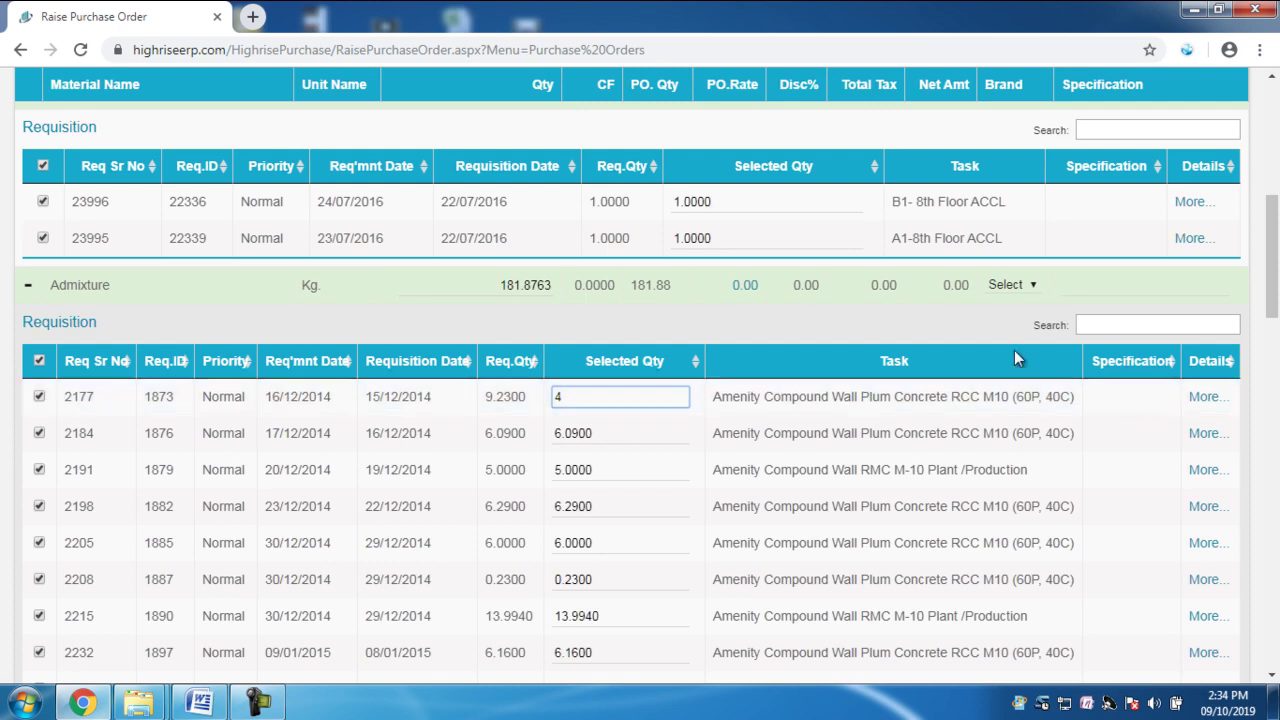
{"action": "left_click", "coordinate": [1130, 406]}
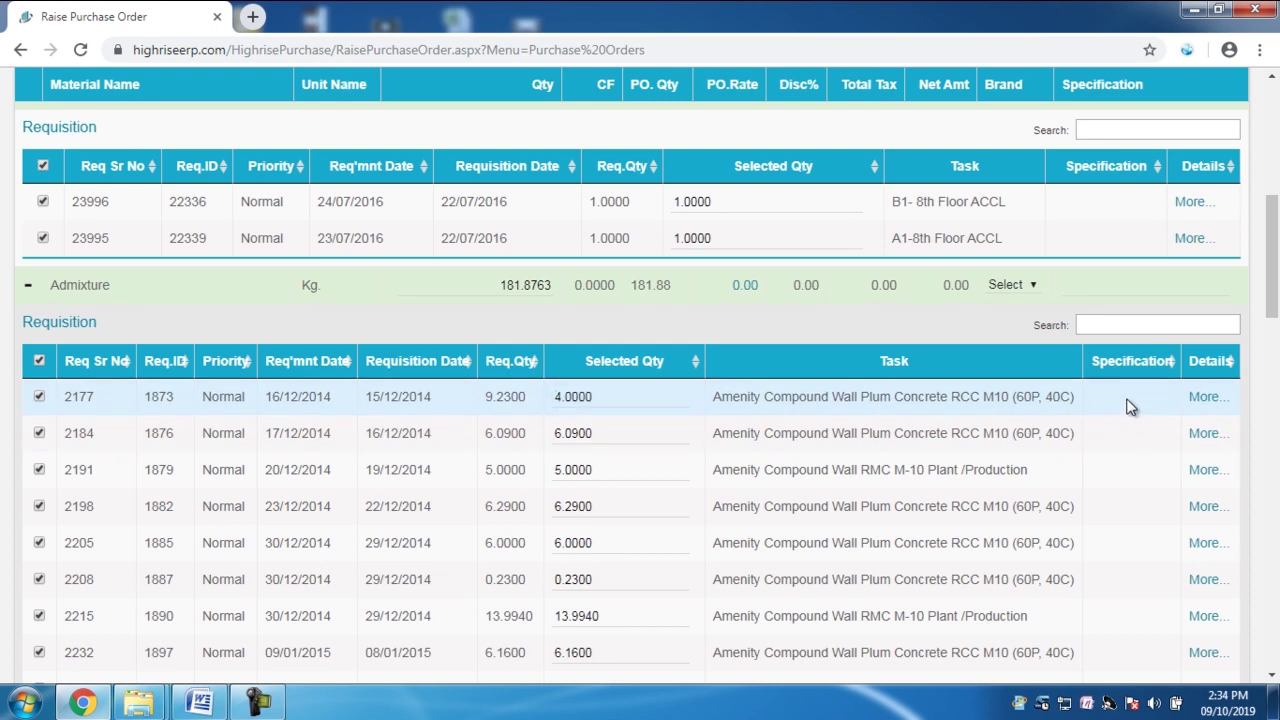
Step: Examine the details of Admixture requisition 2177 and look over the other Admixture requisitions
{"action": "left_click", "coordinate": [1210, 400]}
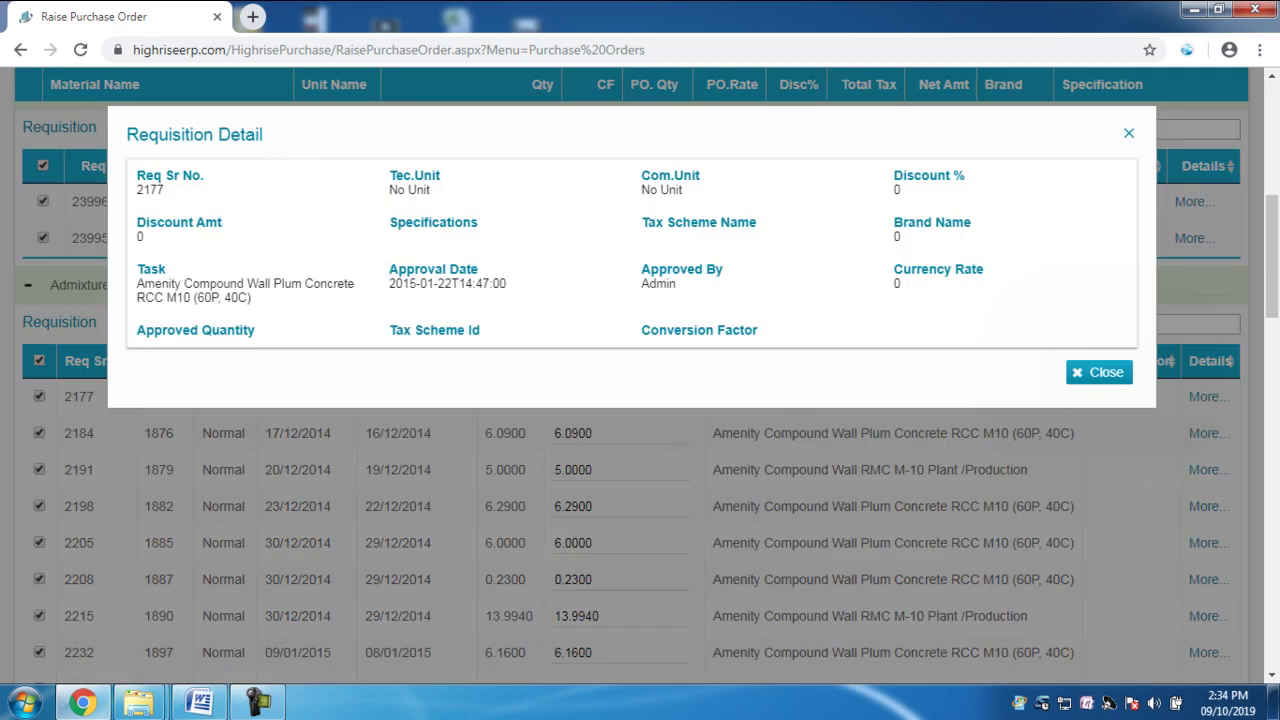
{"action": "left_click", "coordinate": [1125, 137]}
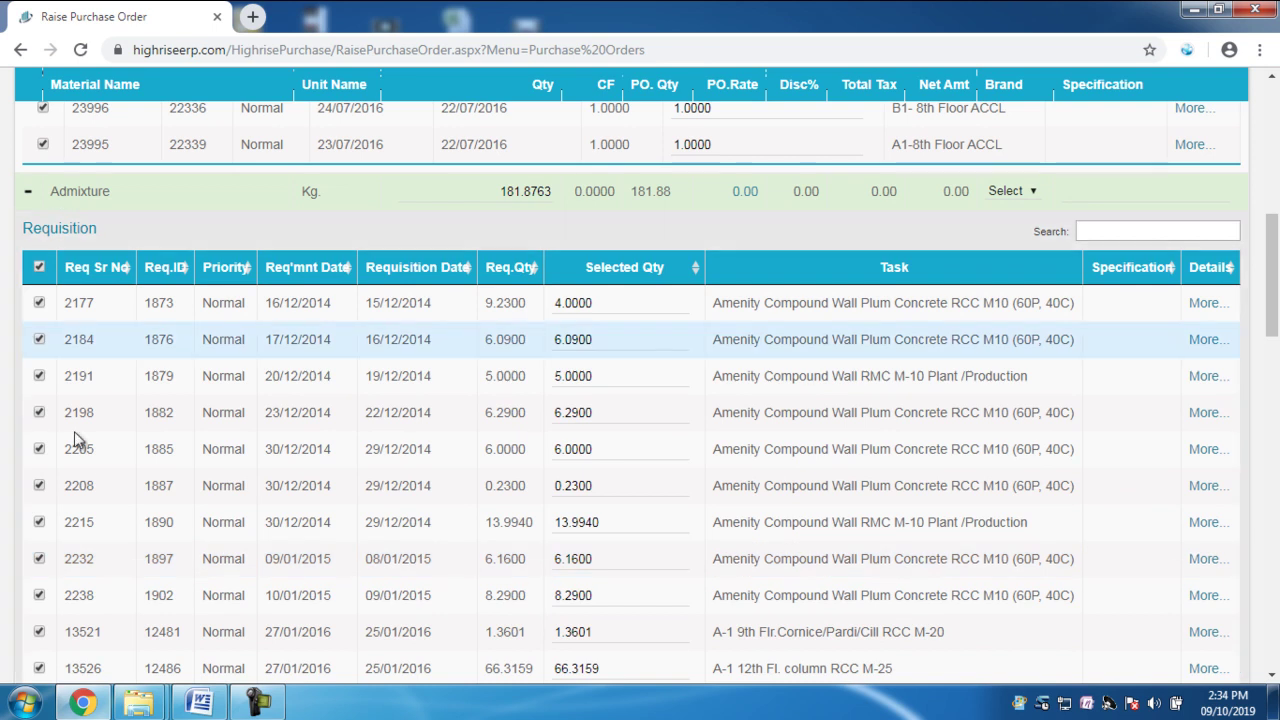
{"action": "scroll", "coordinate": [225, 560], "scroll_direction": "down", "scroll_amount": 1}
{"action": "scroll", "coordinate": [145, 538], "scroll_direction": "up", "scroll_amount": 2}
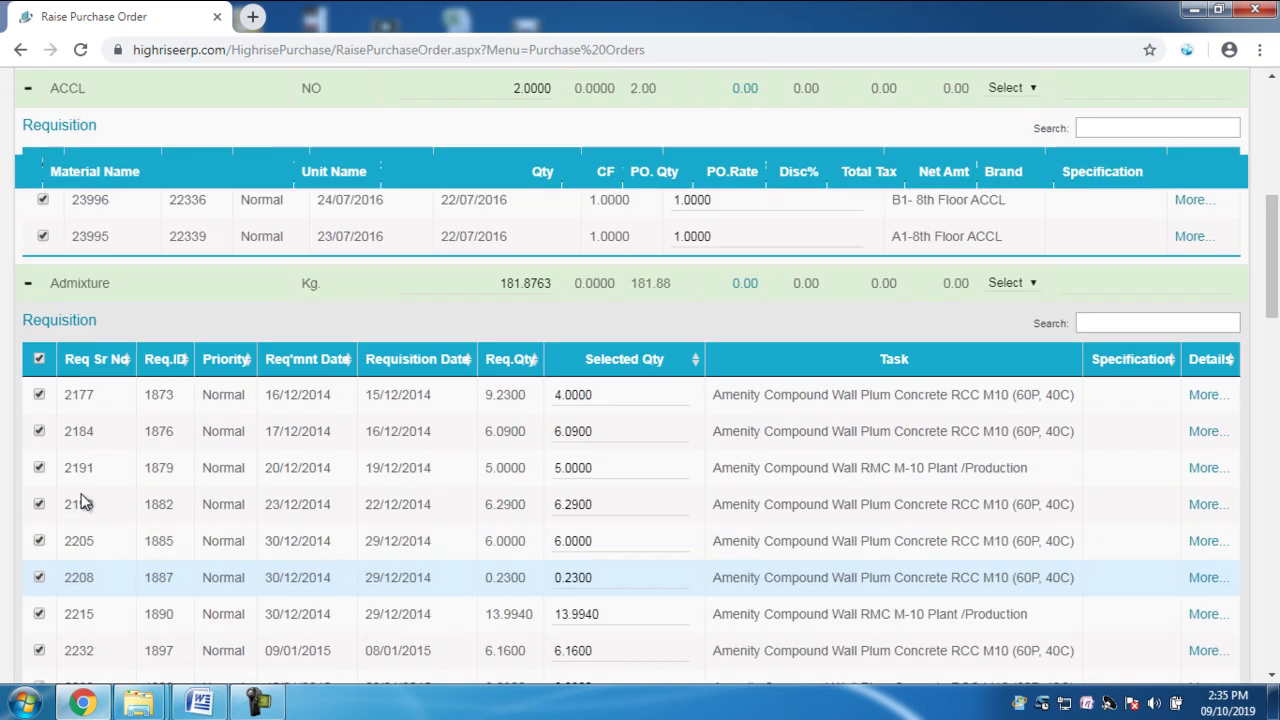
Step: Deselect all Admixture requisitions and include only requisitions 2177, 2184 and 2191
{"action": "left_click", "coordinate": [39, 362]}
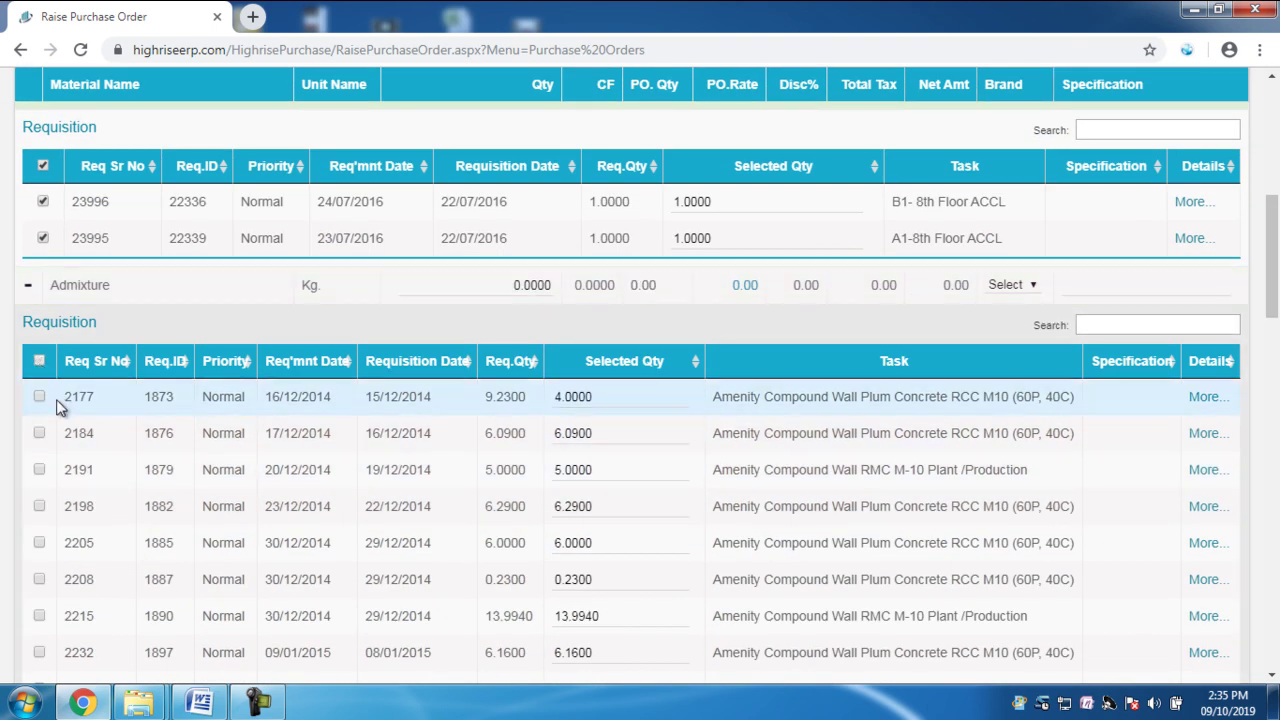
{"action": "left_click", "coordinate": [39, 396]}
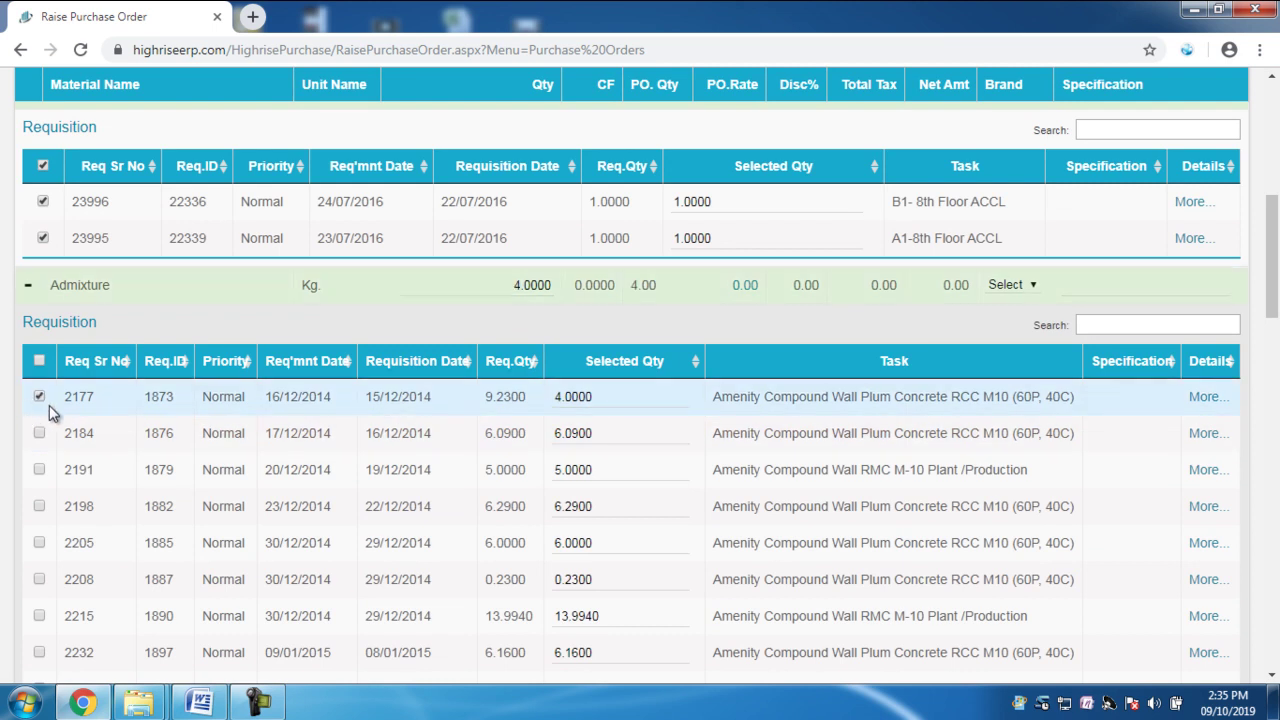
{"action": "left_click", "coordinate": [39, 432]}
{"action": "left_click", "coordinate": [39, 469]}
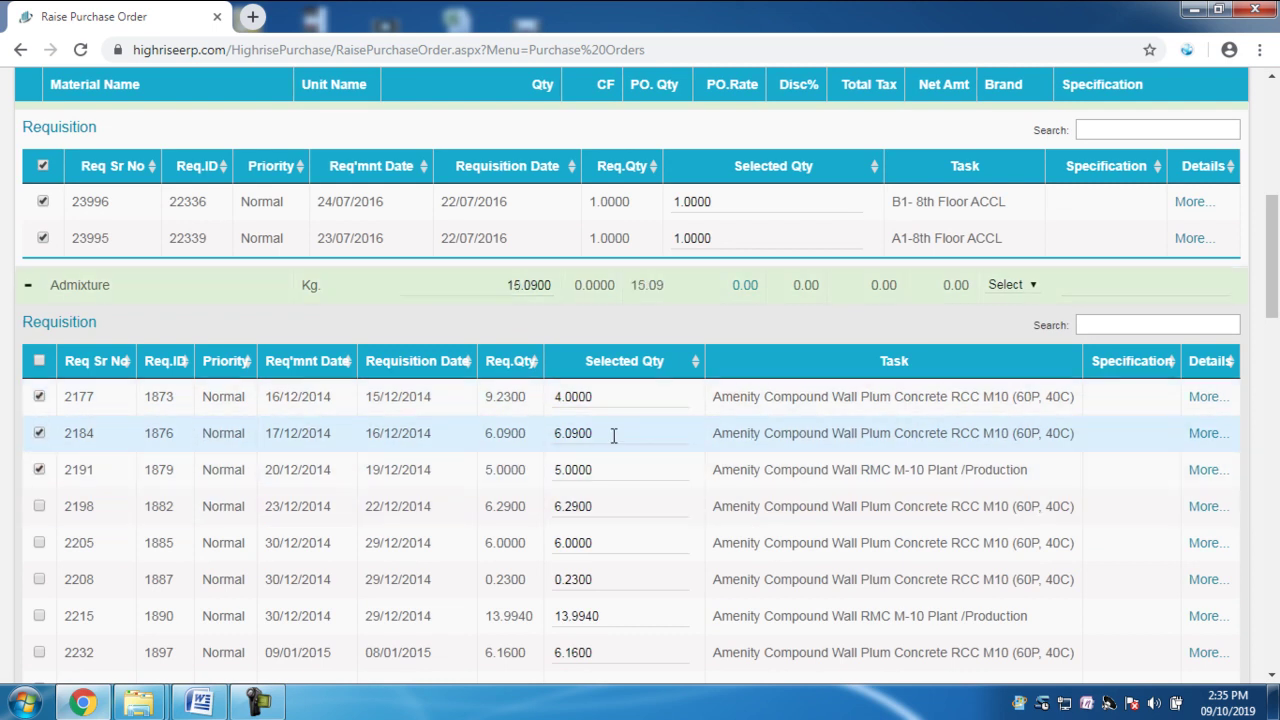
Step: Set the selected quantities of Admixture requisitions 2184 and 2191 to 3 and 2
{"action": "left_click", "coordinate": [614, 435]}
{"action": "left_click_drag", "start_coordinate": [614, 435], "coordinate": [543, 430]}
{"action": "type", "text": "3"}
{"action": "key", "text": "Tab"}
{"action": "type", "text": "2"}
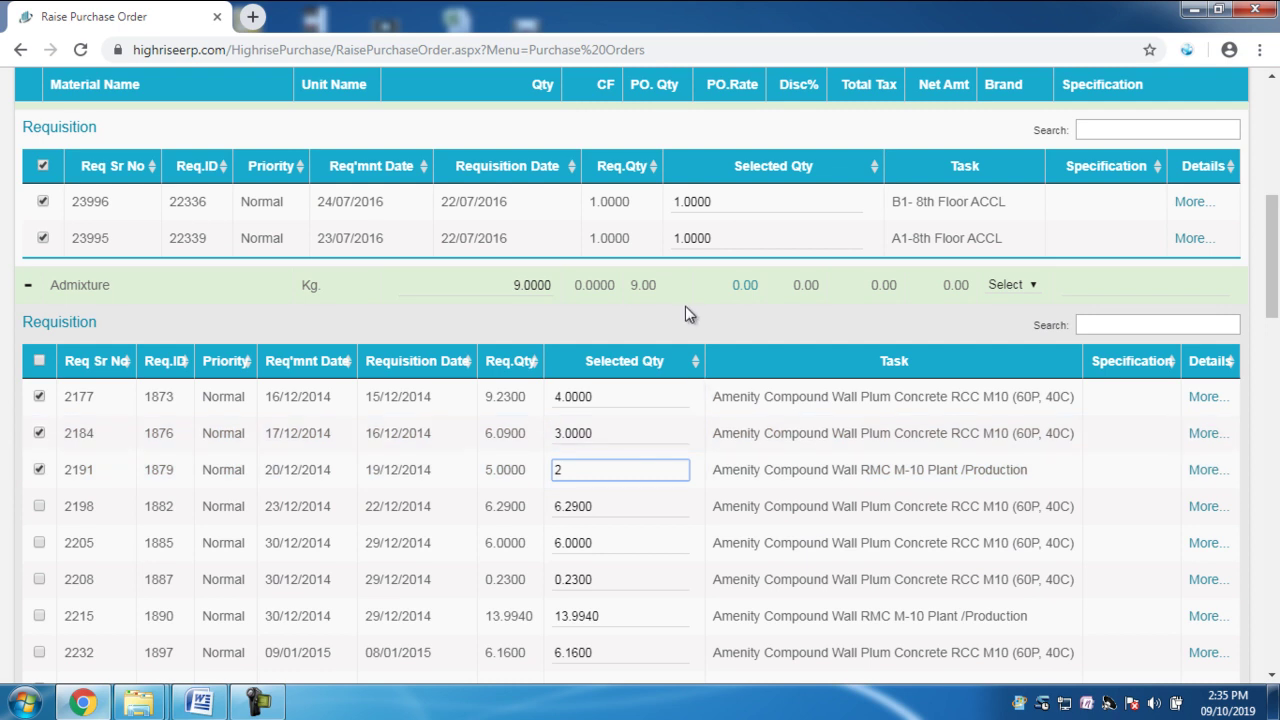
{"action": "left_click", "coordinate": [713, 310]}
{"action": "left_click", "coordinate": [485, 284]}
{"action": "left_click", "coordinate": [630, 323]}
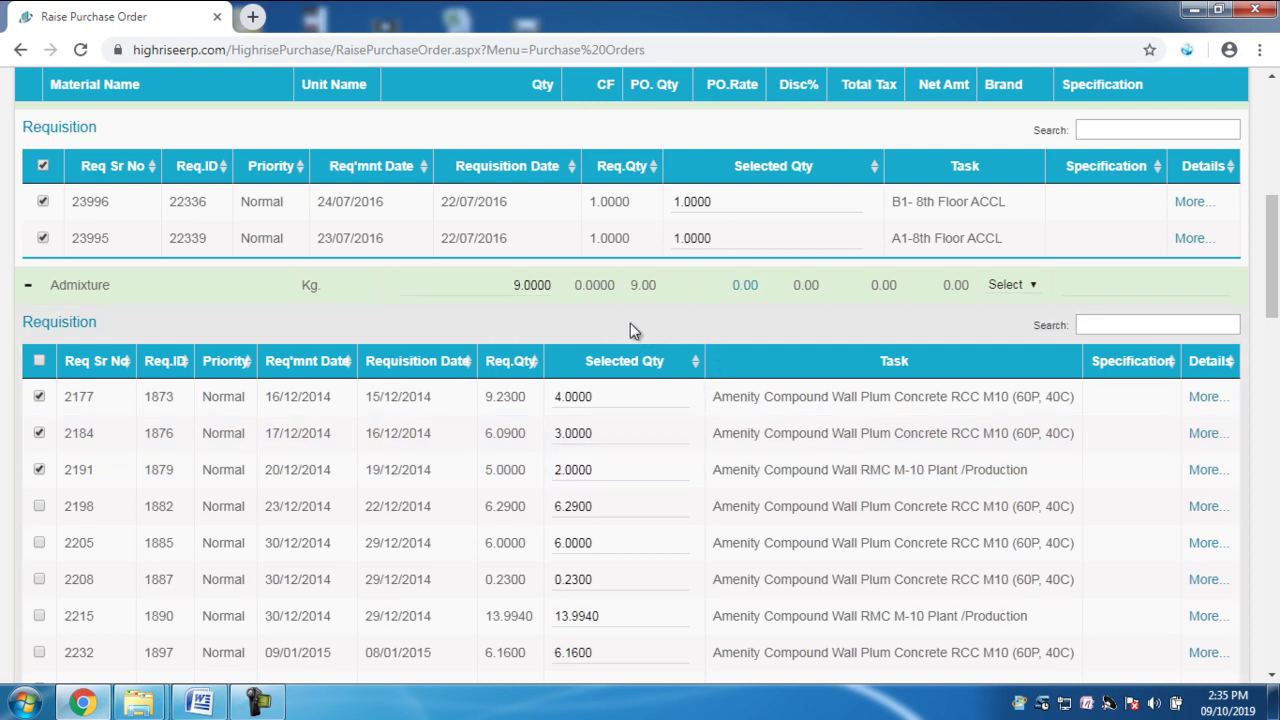
Step: Exclude all ACCL requisitions from the purchase order and collapse the ACCL material
{"action": "scroll", "coordinate": [7, 323], "scroll_direction": "up", "scroll_amount": 1}
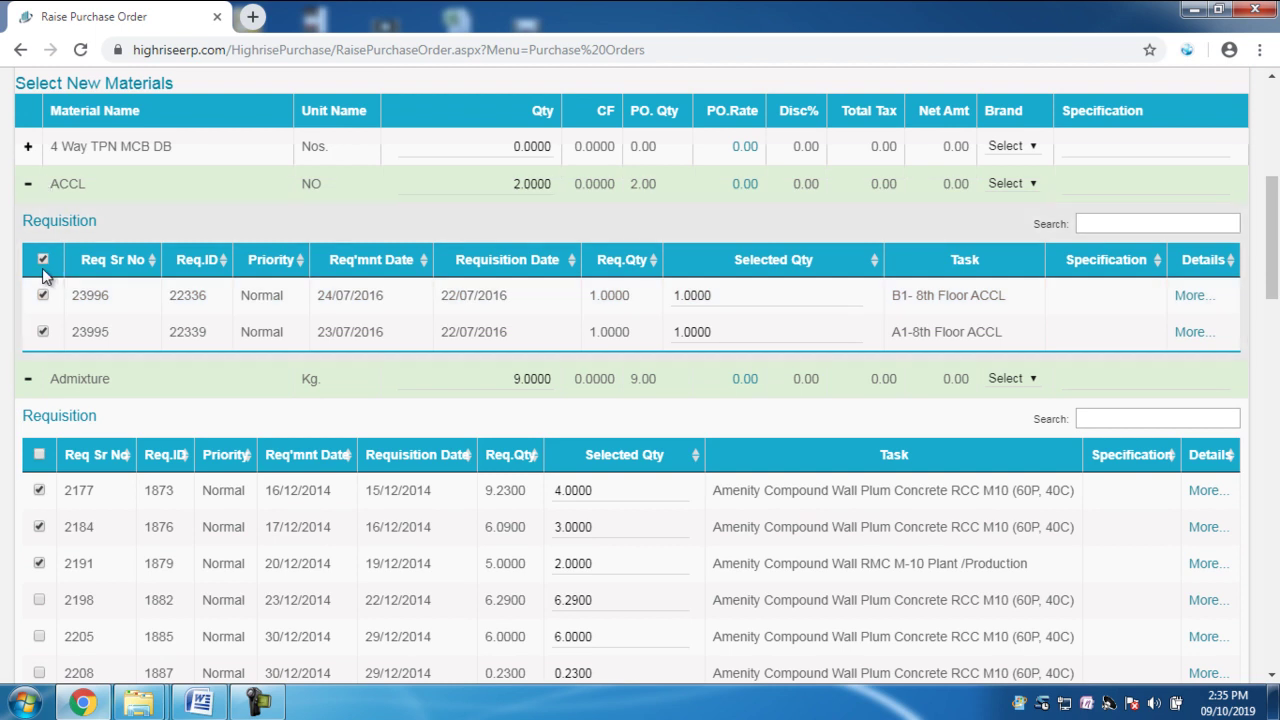
{"action": "left_click", "coordinate": [43, 261]}
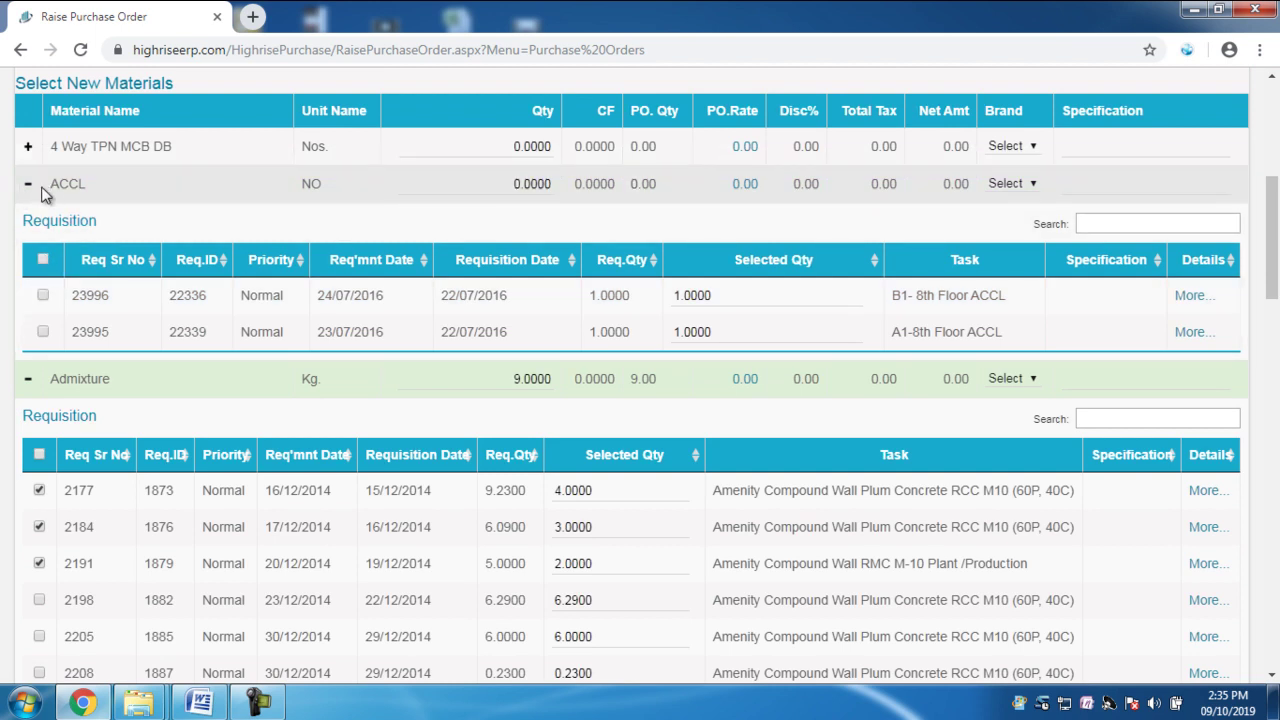
{"action": "left_click", "coordinate": [28, 184]}
{"action": "scroll", "coordinate": [674, 331], "scroll_direction": "down", "scroll_amount": 2}
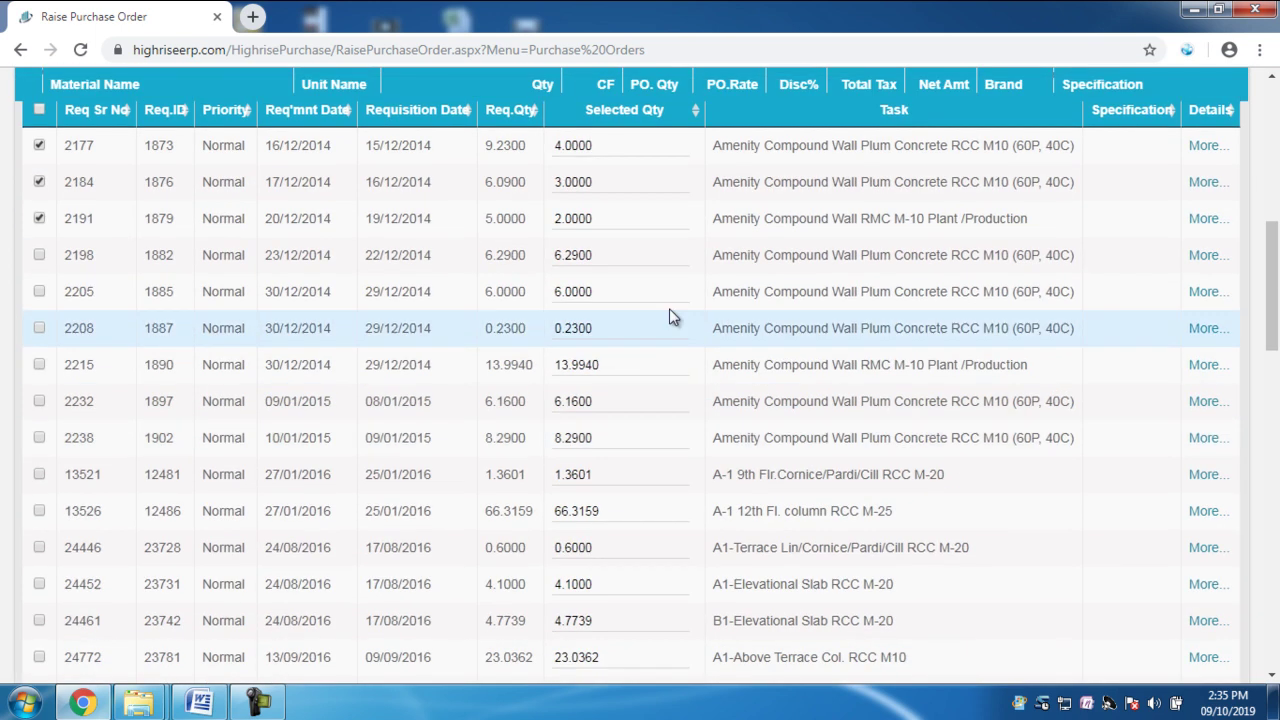
{"action": "scroll", "coordinate": [573, 392], "scroll_direction": "up", "scroll_amount": 2}
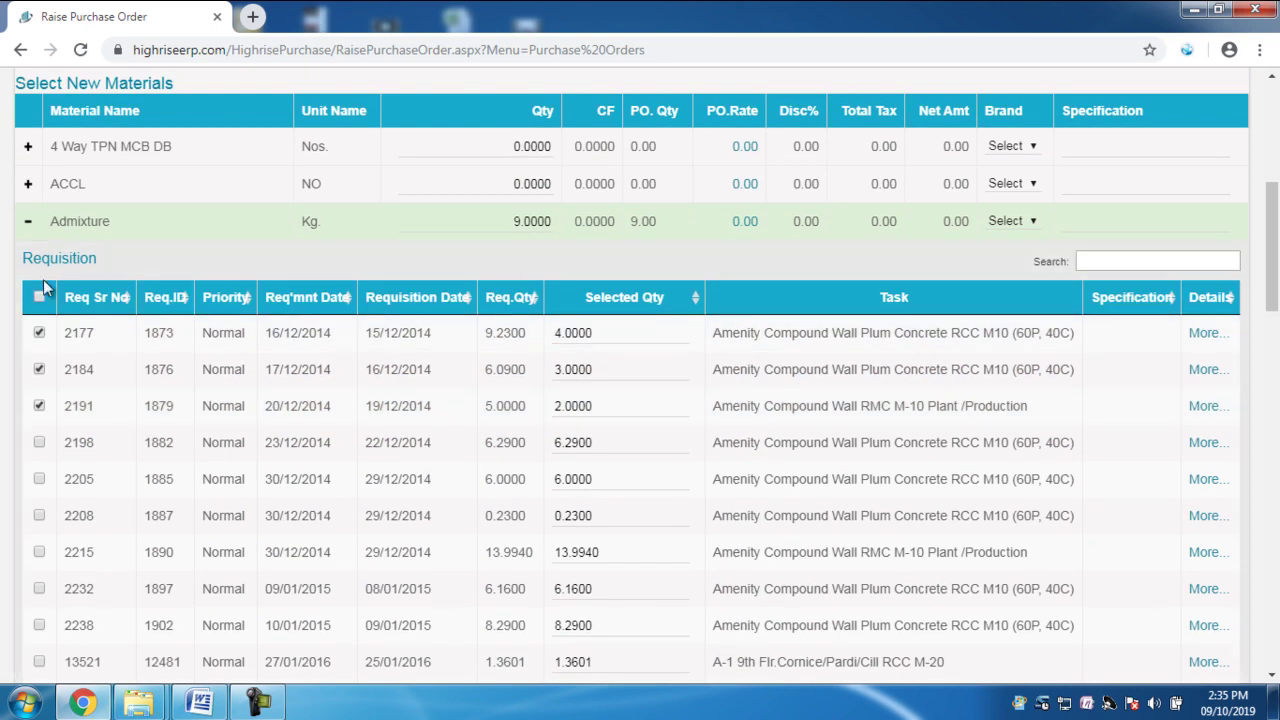
Step: Apply the 300 rate with tax scheme C + S GST 12% RD I/P to Admixture and collapse its requisitions
{"action": "left_click", "coordinate": [750, 222]}
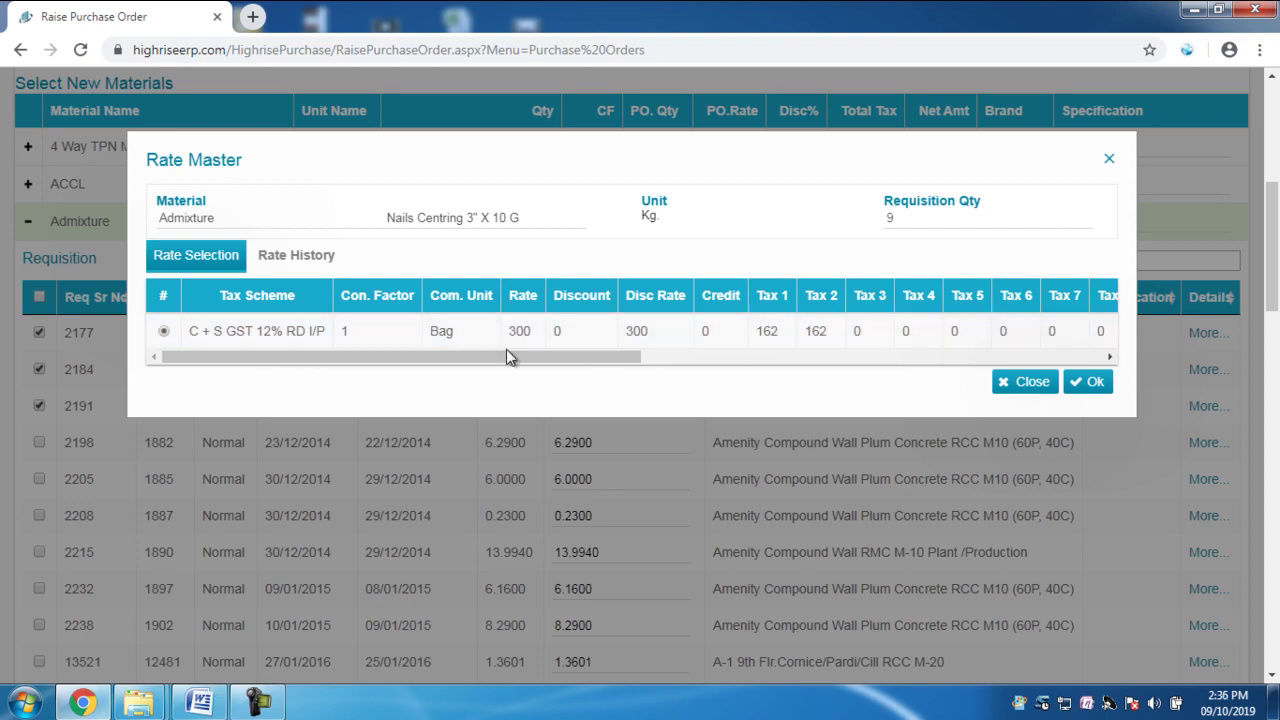
{"action": "left_click", "coordinate": [1100, 384]}
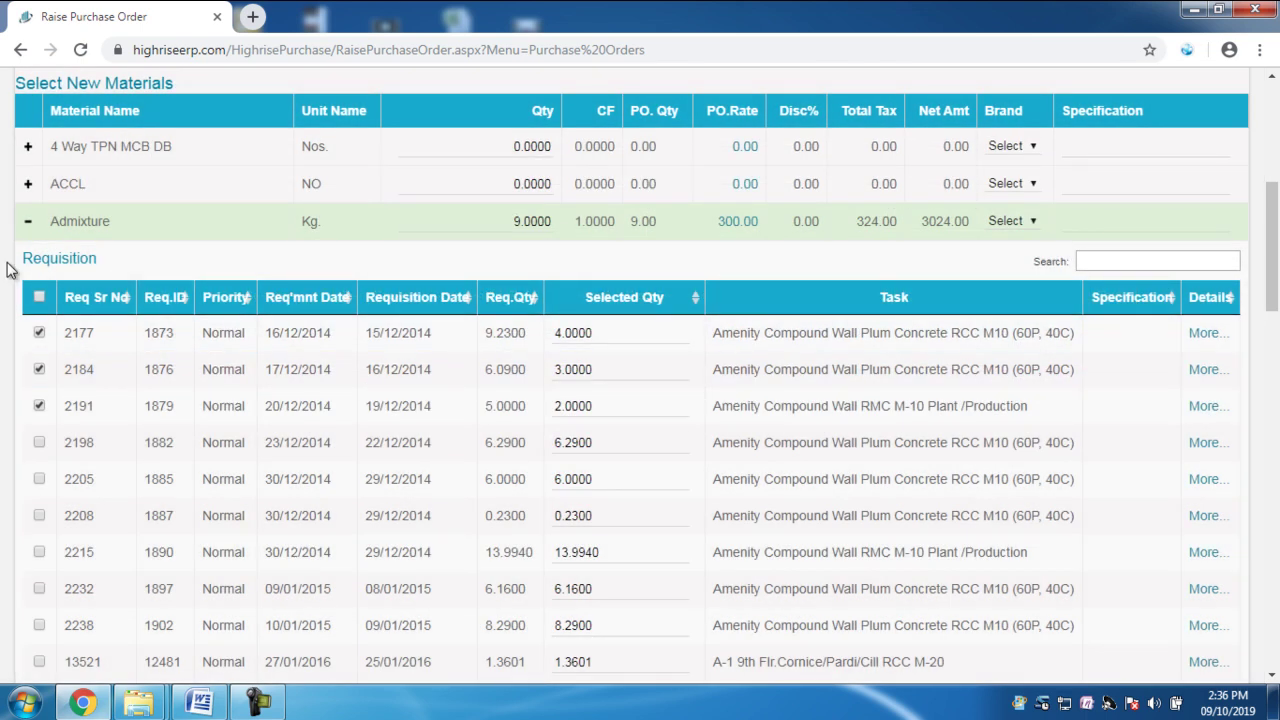
{"action": "left_click", "coordinate": [27, 222]}
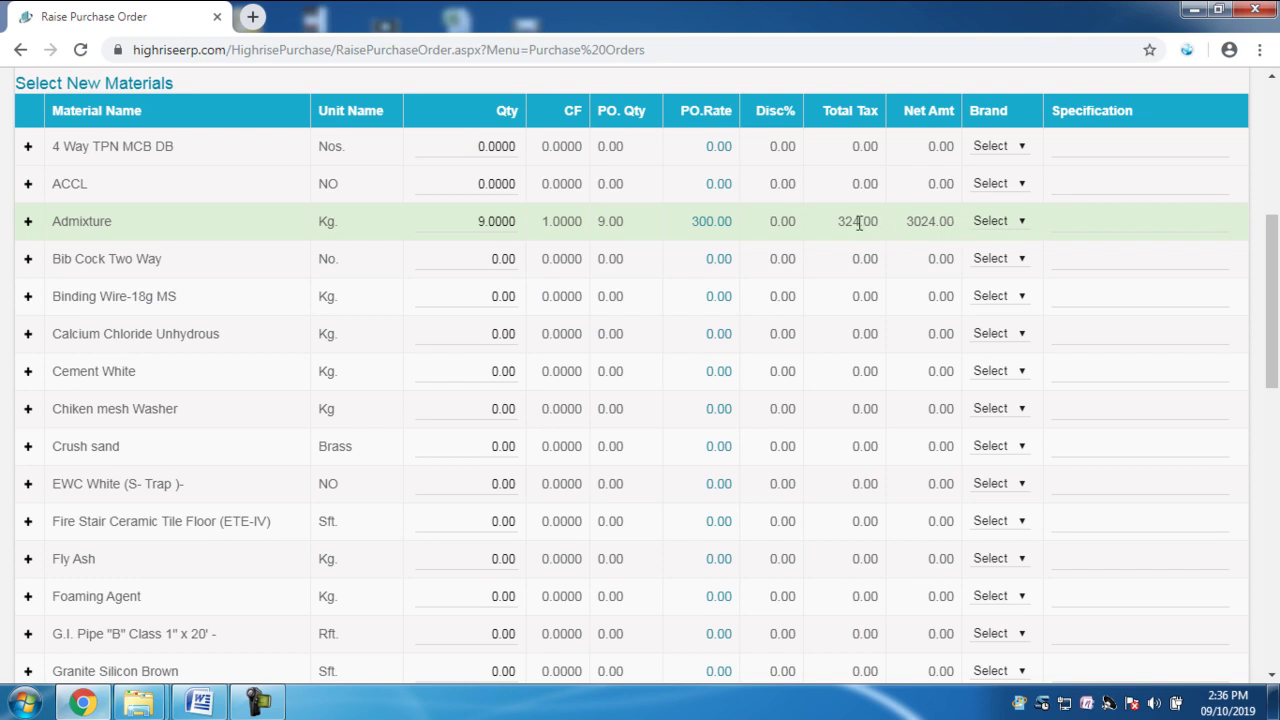
{"action": "left_click", "coordinate": [1004, 222]}
{"action": "left_click", "coordinate": [1007, 225]}
{"action": "left_click", "coordinate": [1107, 222]}
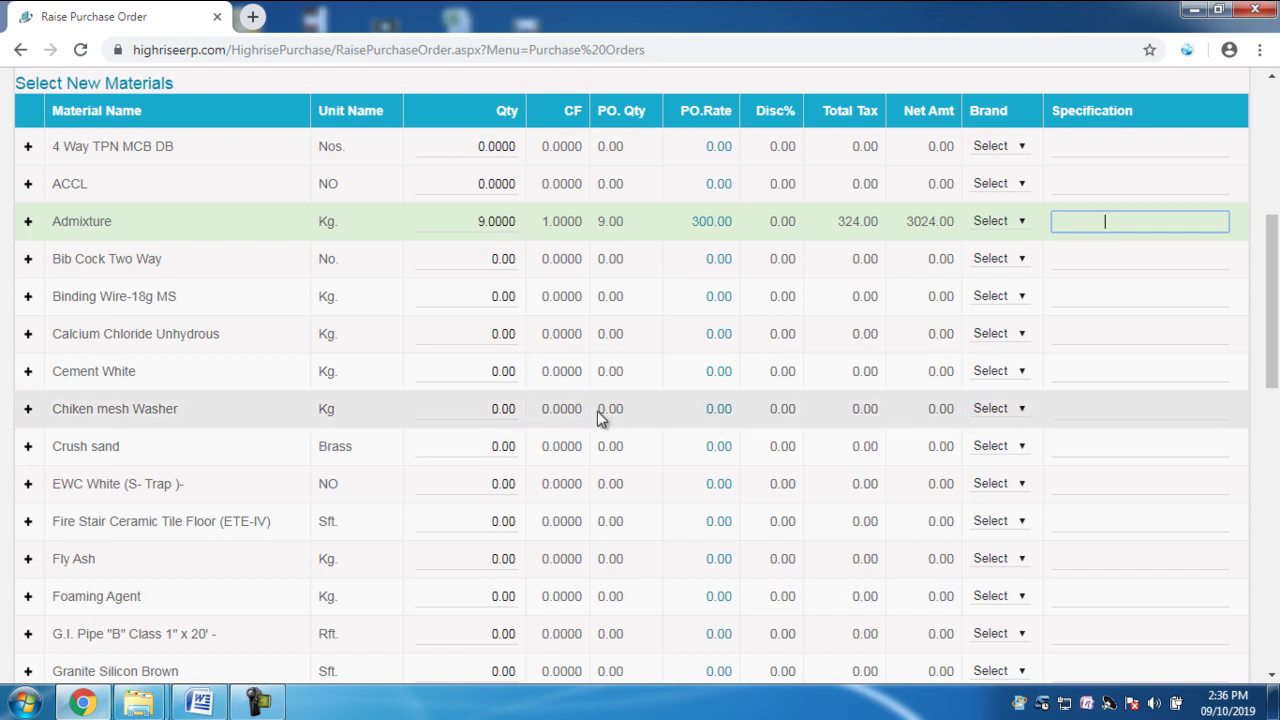
{"action": "scroll", "coordinate": [609, 420], "scroll_direction": "down", "scroll_amount": 8}
{"action": "scroll", "coordinate": [90, 447], "scroll_direction": "up", "scroll_amount": 8}
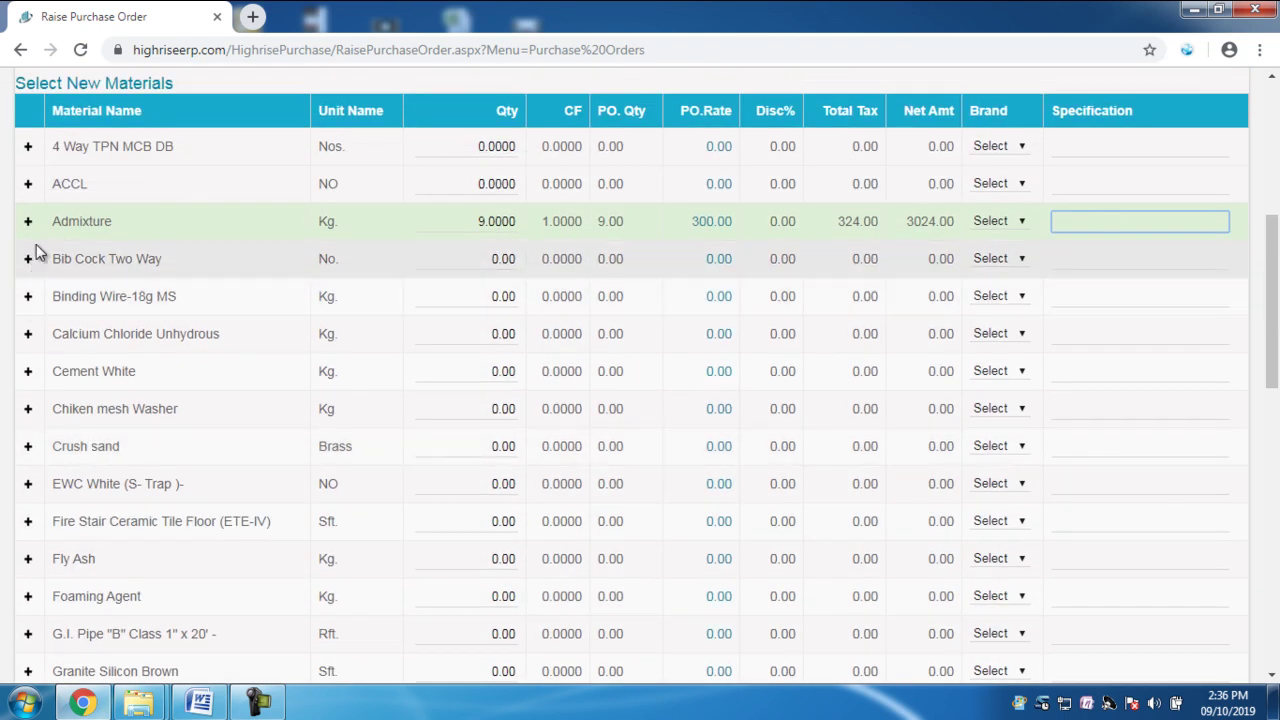
Step: Try to pick a rate for the reselected 4 Way TPN MCB DB requisition, and exclude the material again
{"action": "left_click", "coordinate": [28, 147]}
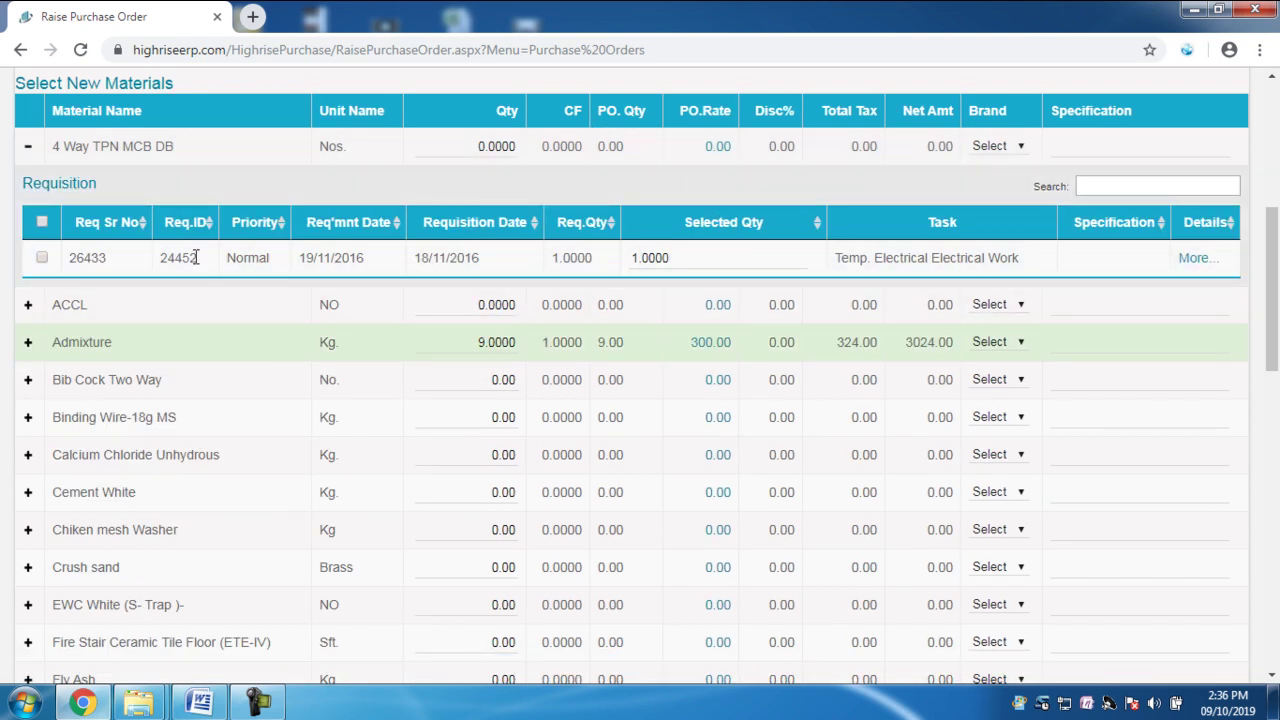
{"action": "left_click", "coordinate": [42, 259]}
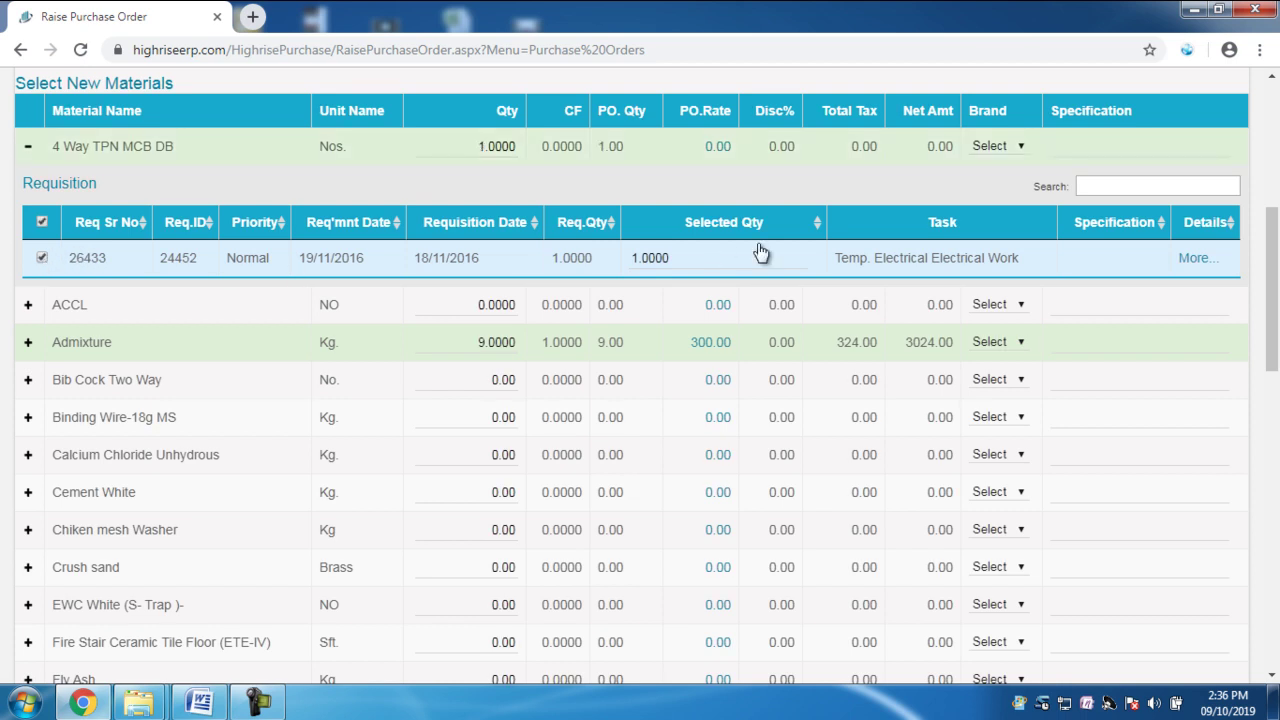
{"action": "left_click", "coordinate": [718, 147]}
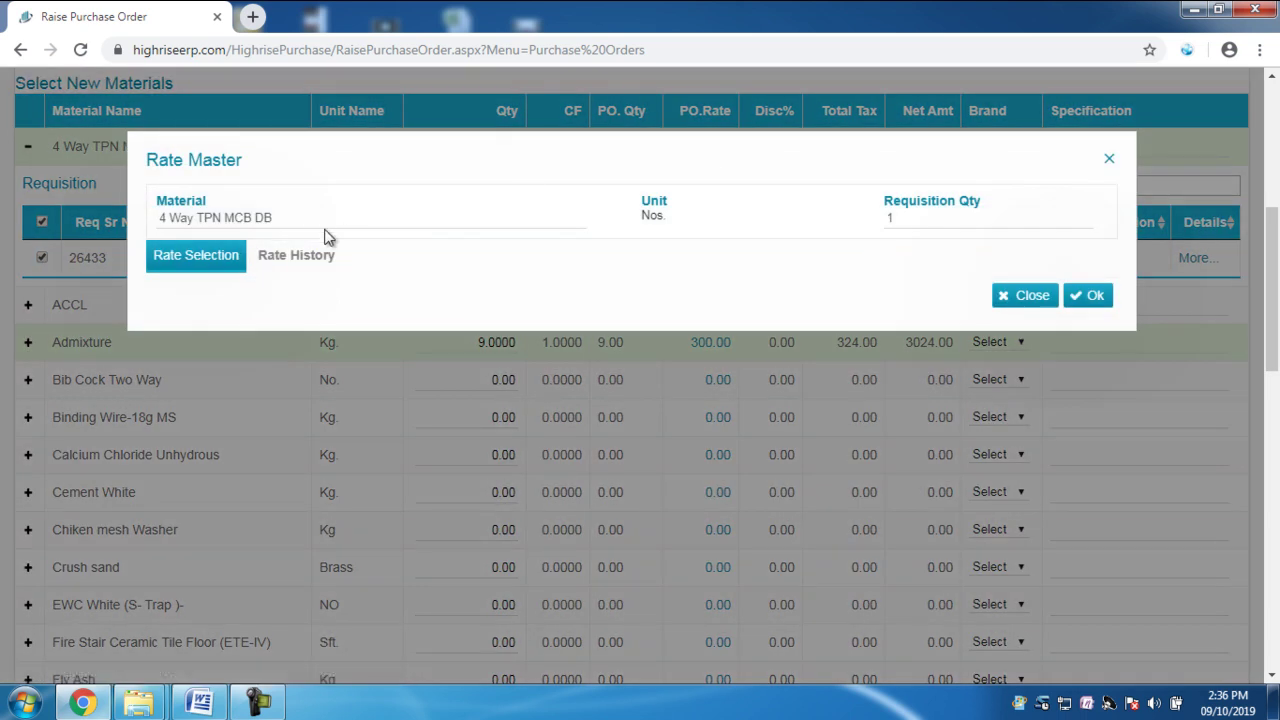
{"action": "left_click", "coordinate": [1111, 159]}
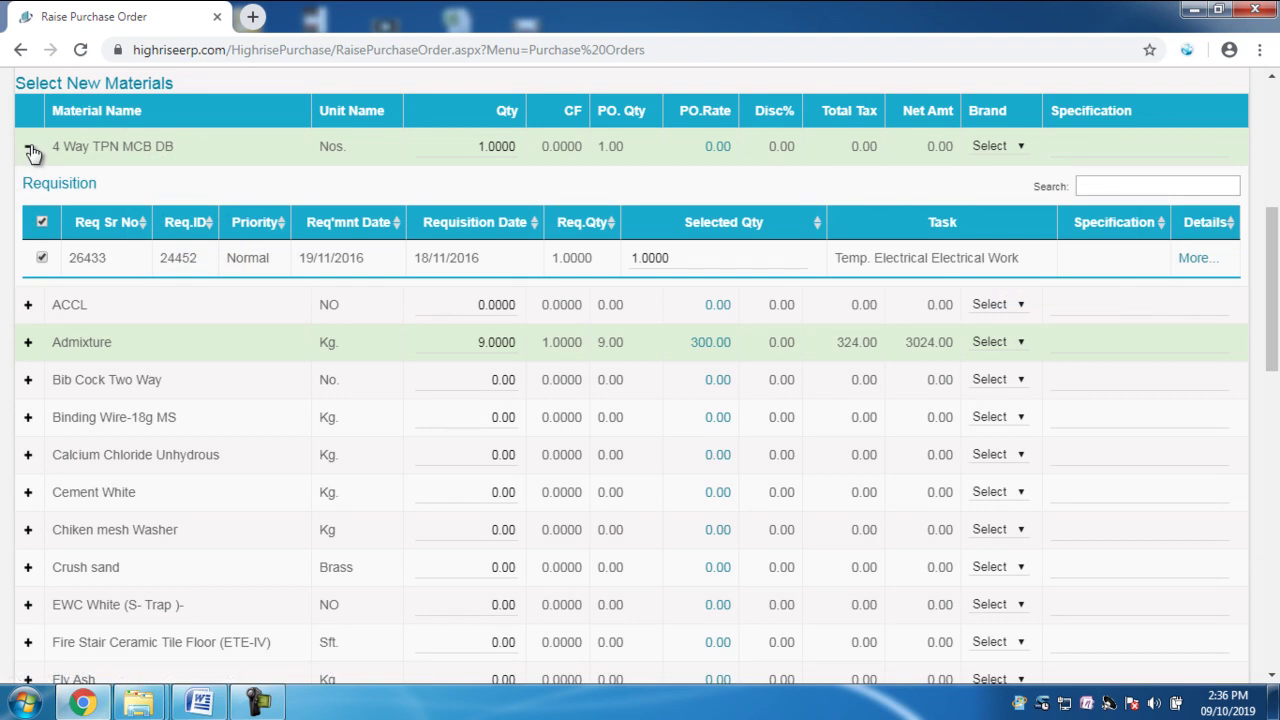
{"action": "left_click", "coordinate": [43, 221]}
{"action": "left_click", "coordinate": [30, 148]}
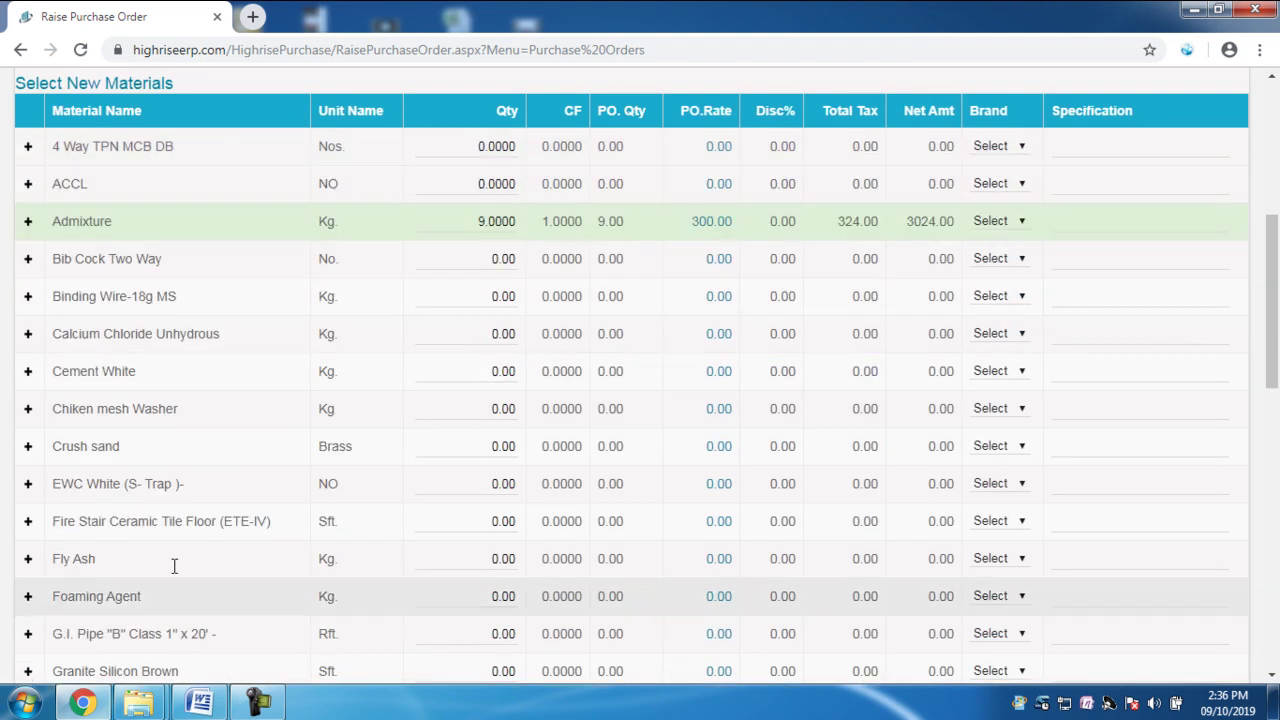
{"action": "left_click", "coordinate": [258, 703]}
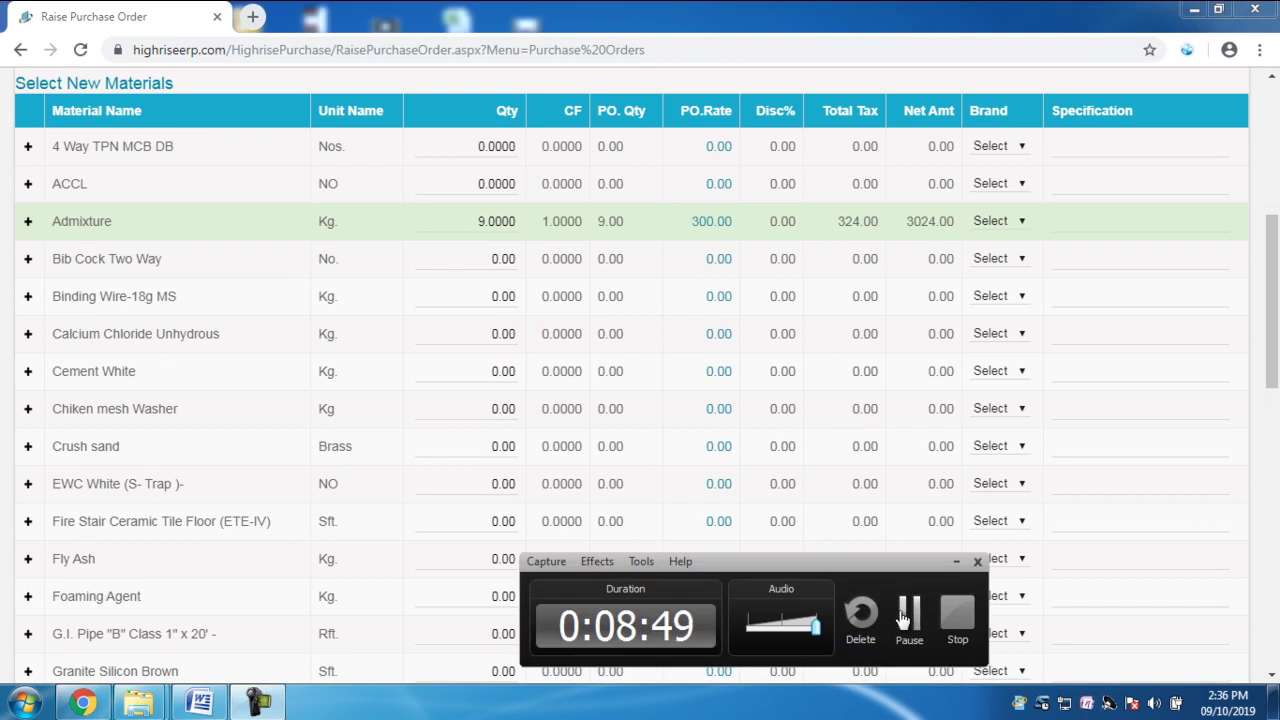
{"action": "left_click", "coordinate": [905, 617]}
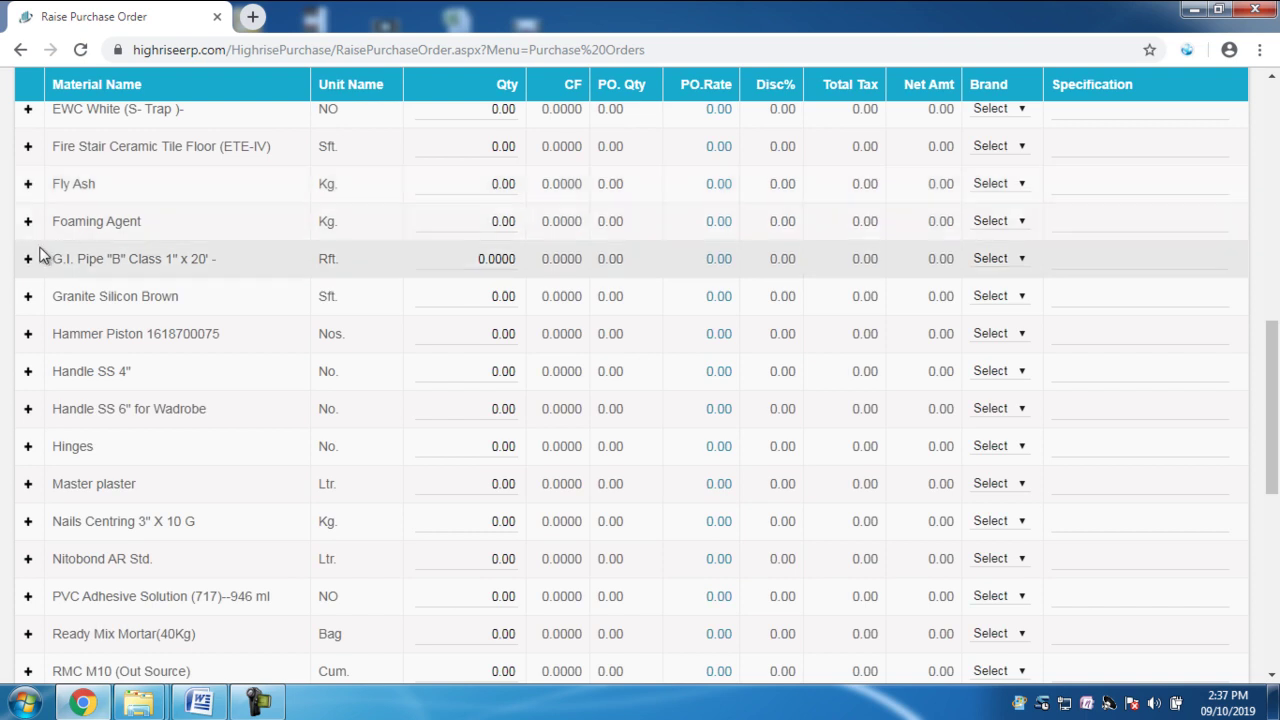
Step: Include G.I. Pipe "B" Class 1" x 20' requisition 11962 and apply the 185 rate with tax scheme C + S GST 12% RD I/P
{"action": "left_click", "coordinate": [28, 259]}
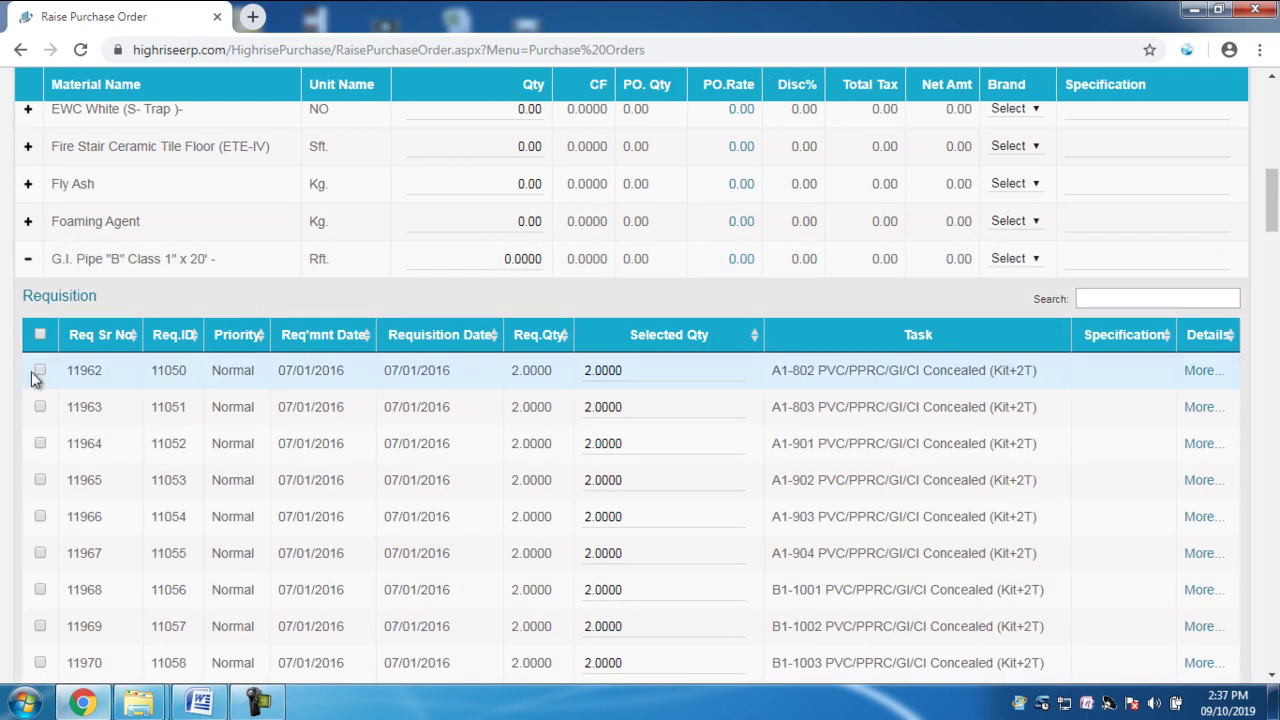
{"action": "left_click", "coordinate": [40, 372]}
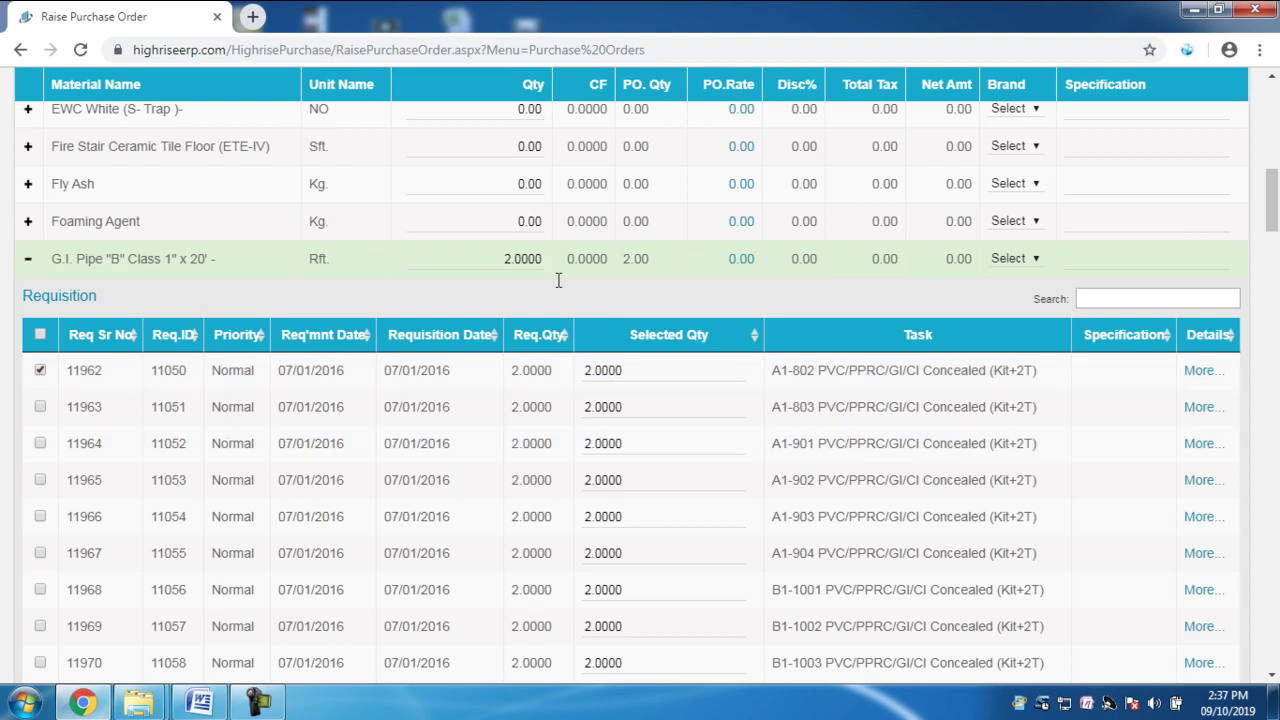
{"action": "left_click", "coordinate": [494, 268]}
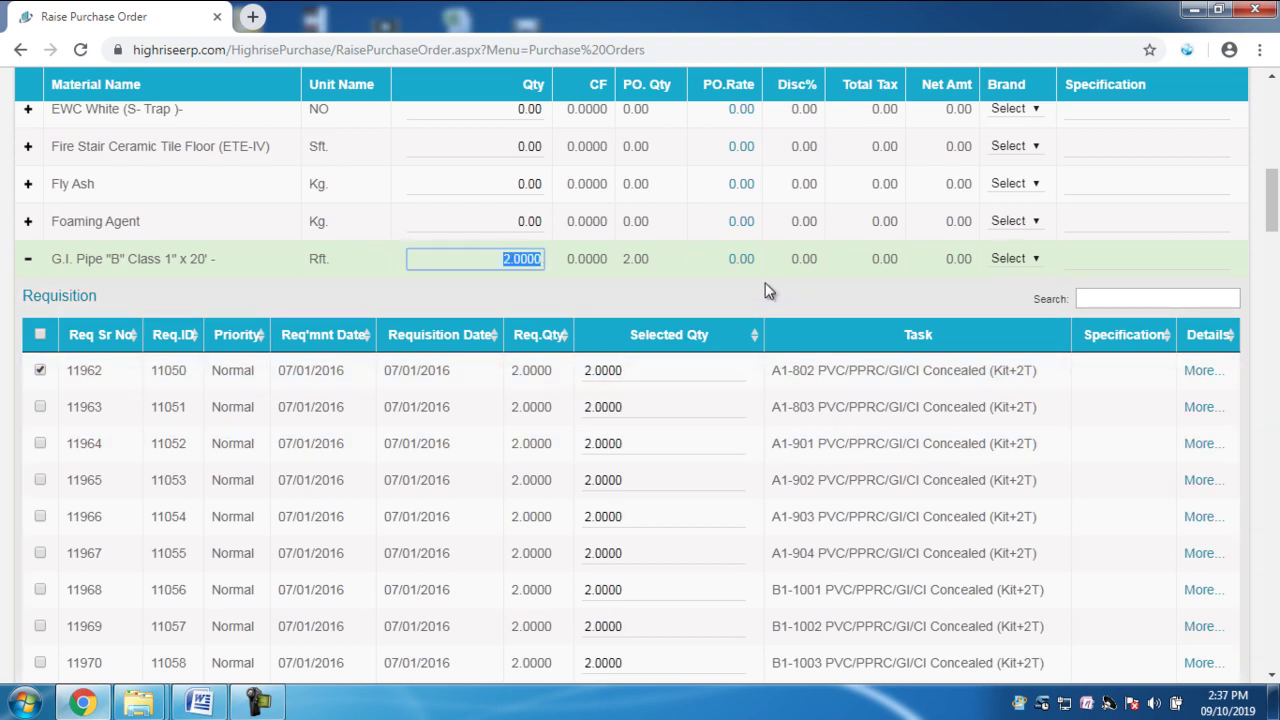
{"action": "left_click", "coordinate": [741, 259]}
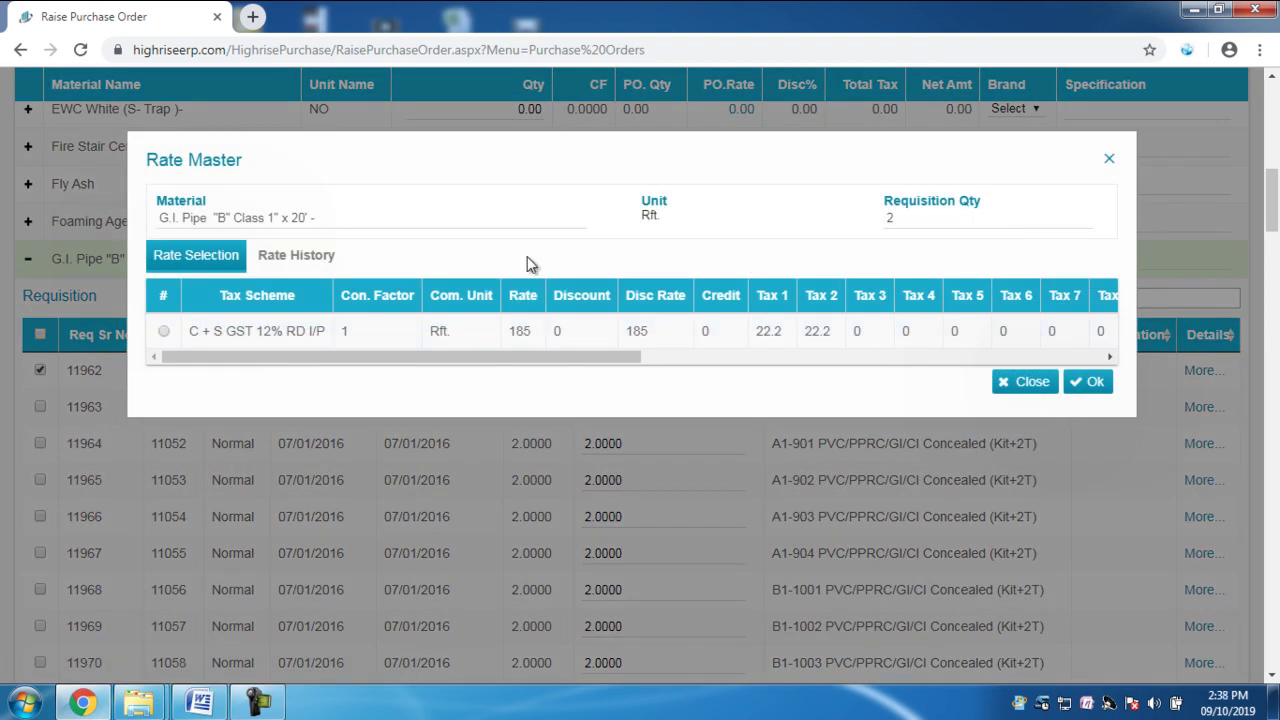
{"action": "left_click", "coordinate": [165, 331]}
{"action": "left_click", "coordinate": [1092, 381]}
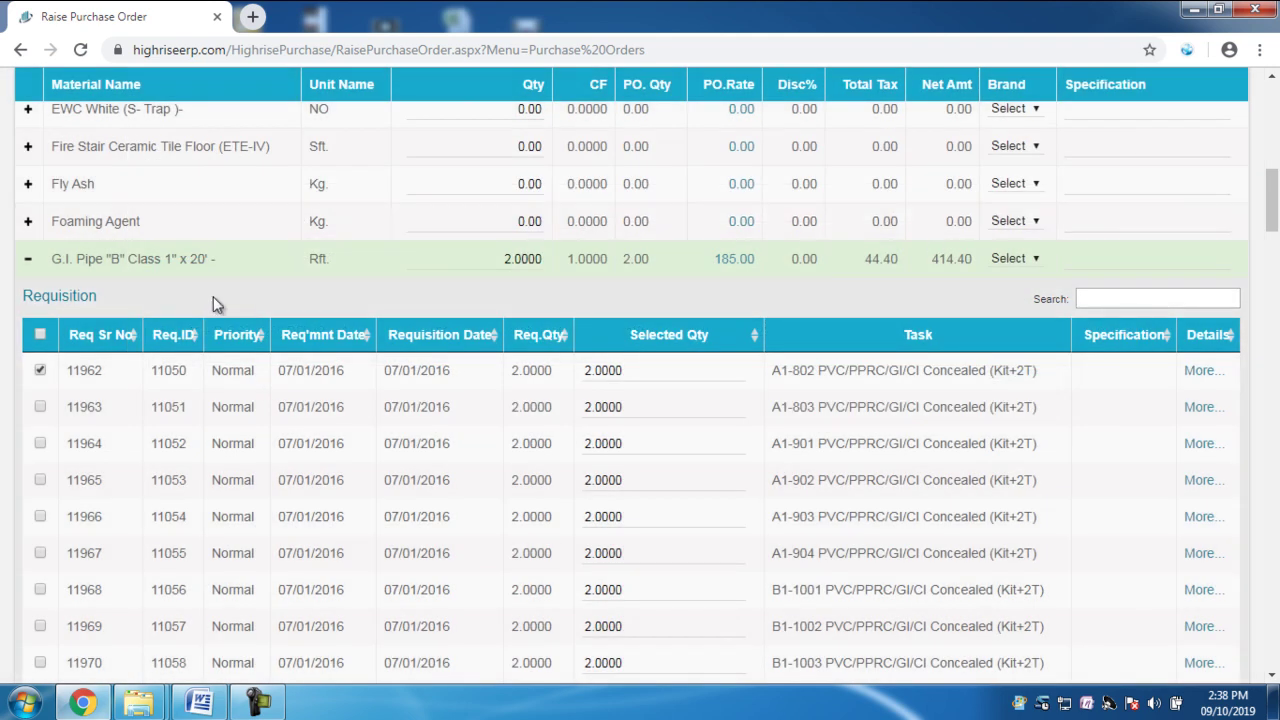
Step: Collapse the requisitions of G.I. Pipe "B" Class 1" x 20' and check its brand and specification fields
{"action": "left_click", "coordinate": [29, 262]}
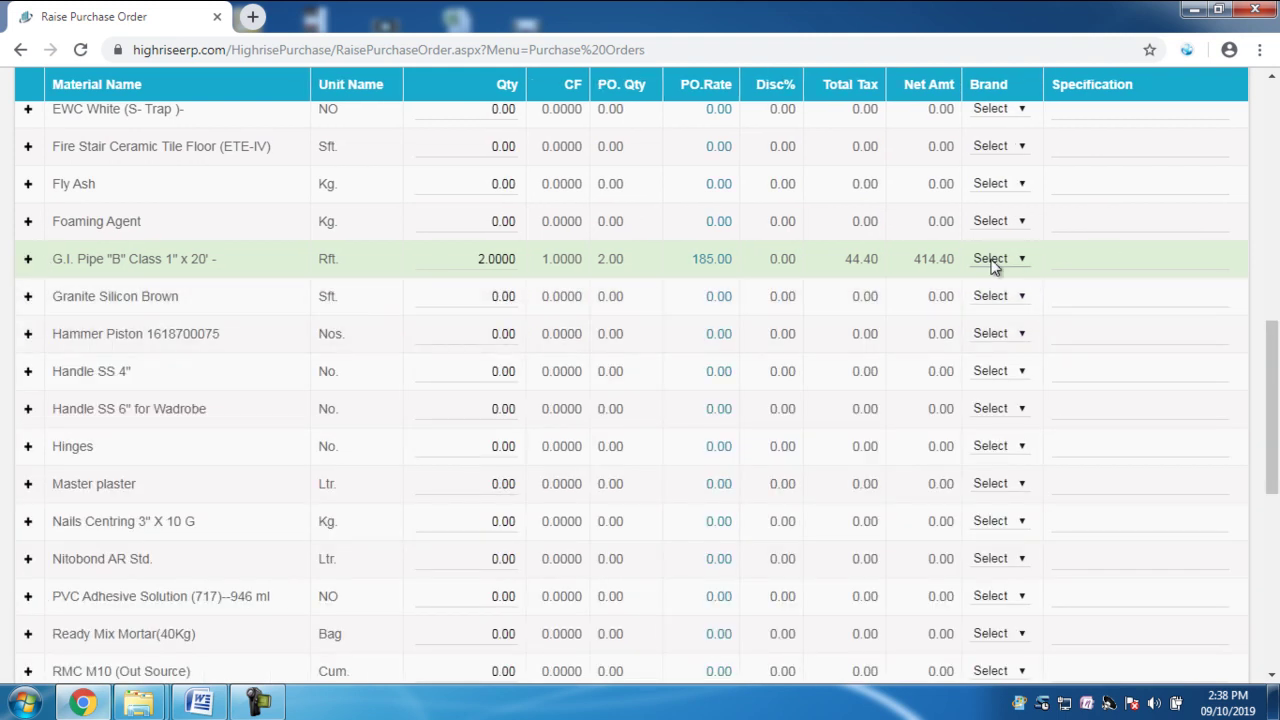
{"action": "left_click", "coordinate": [1018, 260]}
{"action": "left_click", "coordinate": [1089, 258]}
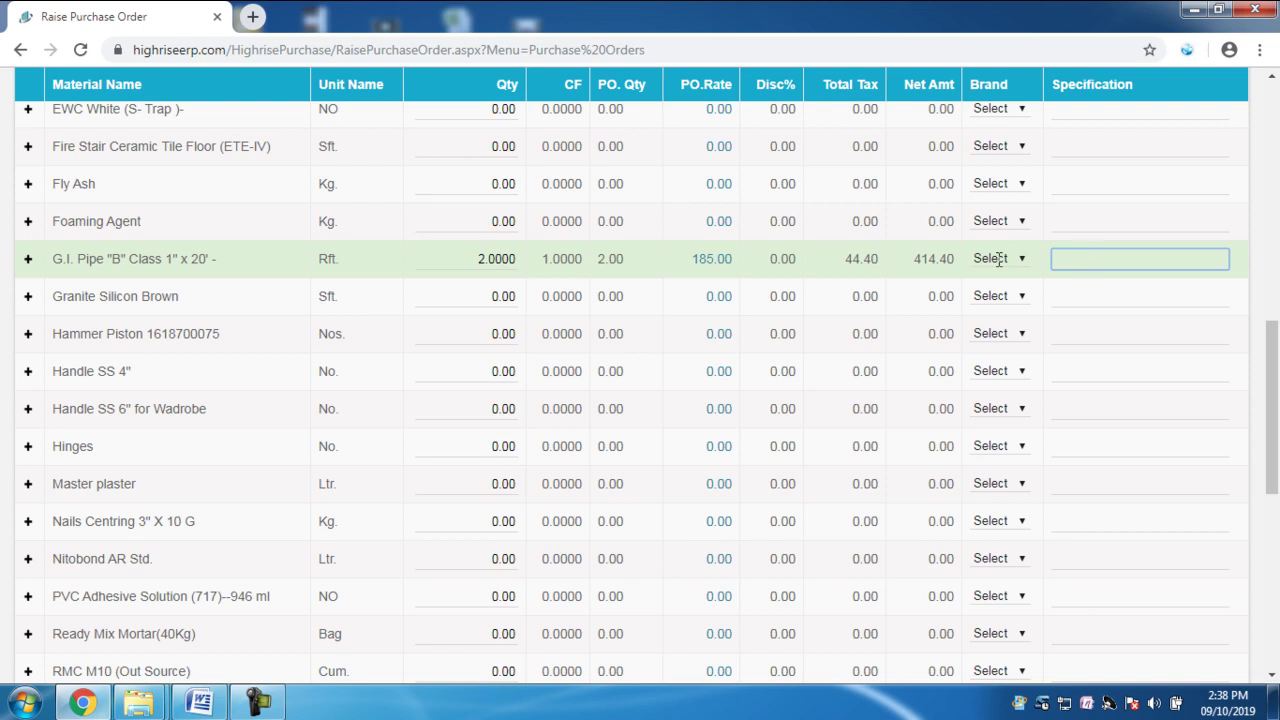
Step: Examine the PO Summary's material, tax and total amounts in accounting currency, and the print remark and PO remark fields
{"action": "scroll", "coordinate": [646, 380], "scroll_direction": "up", "scroll_amount": 8}
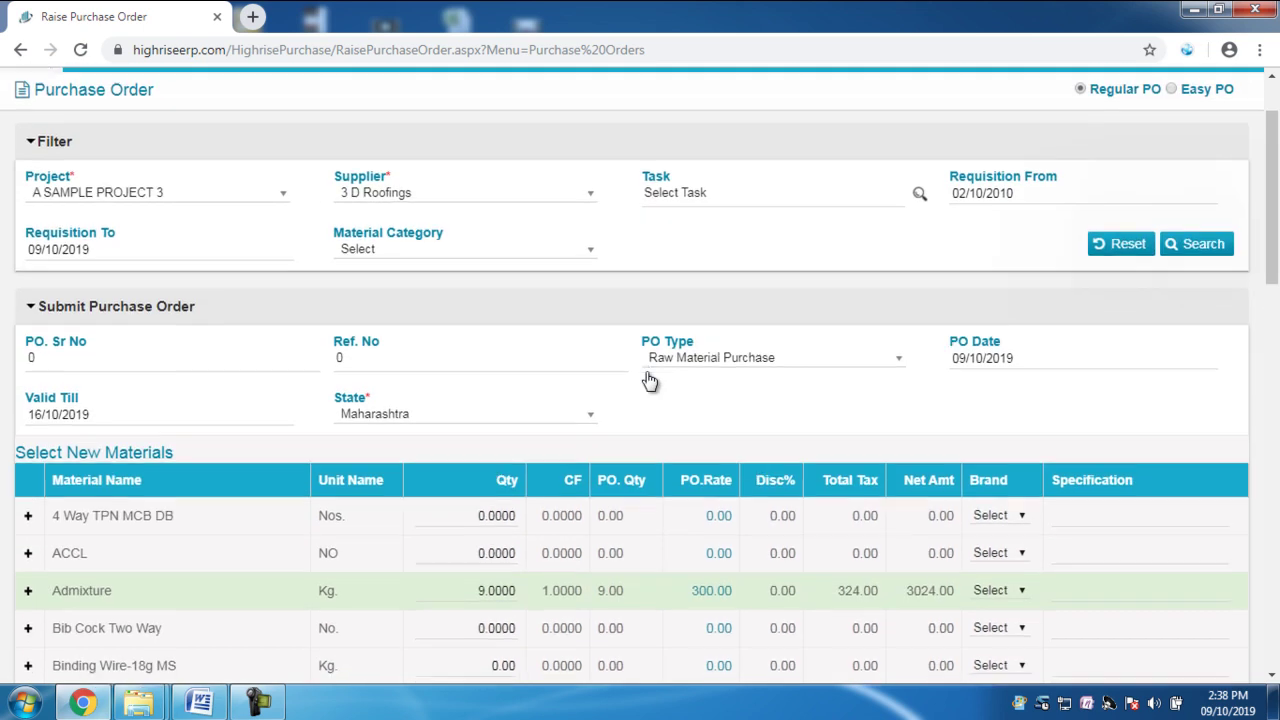
{"action": "scroll", "coordinate": [650, 378], "scroll_direction": "down", "scroll_amount": 10}
{"action": "left_click", "coordinate": [80, 410]}
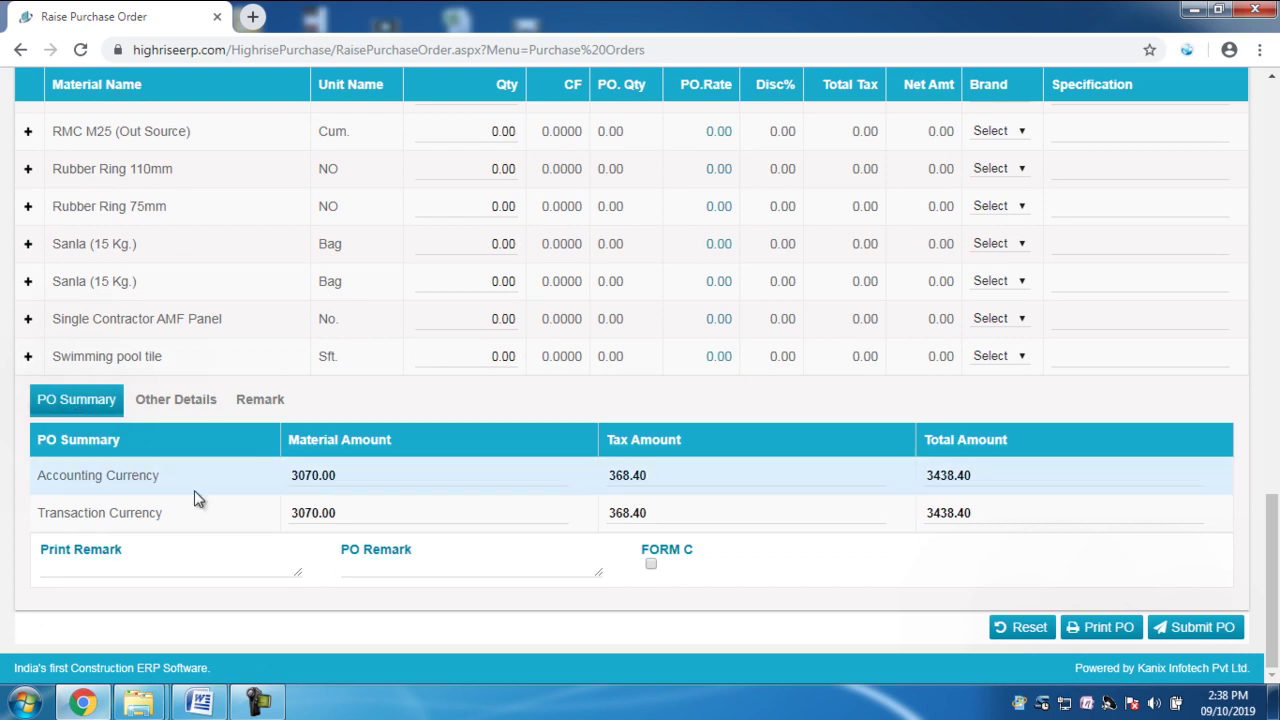
{"action": "left_click", "coordinate": [389, 470]}
{"action": "left_click", "coordinate": [660, 470]}
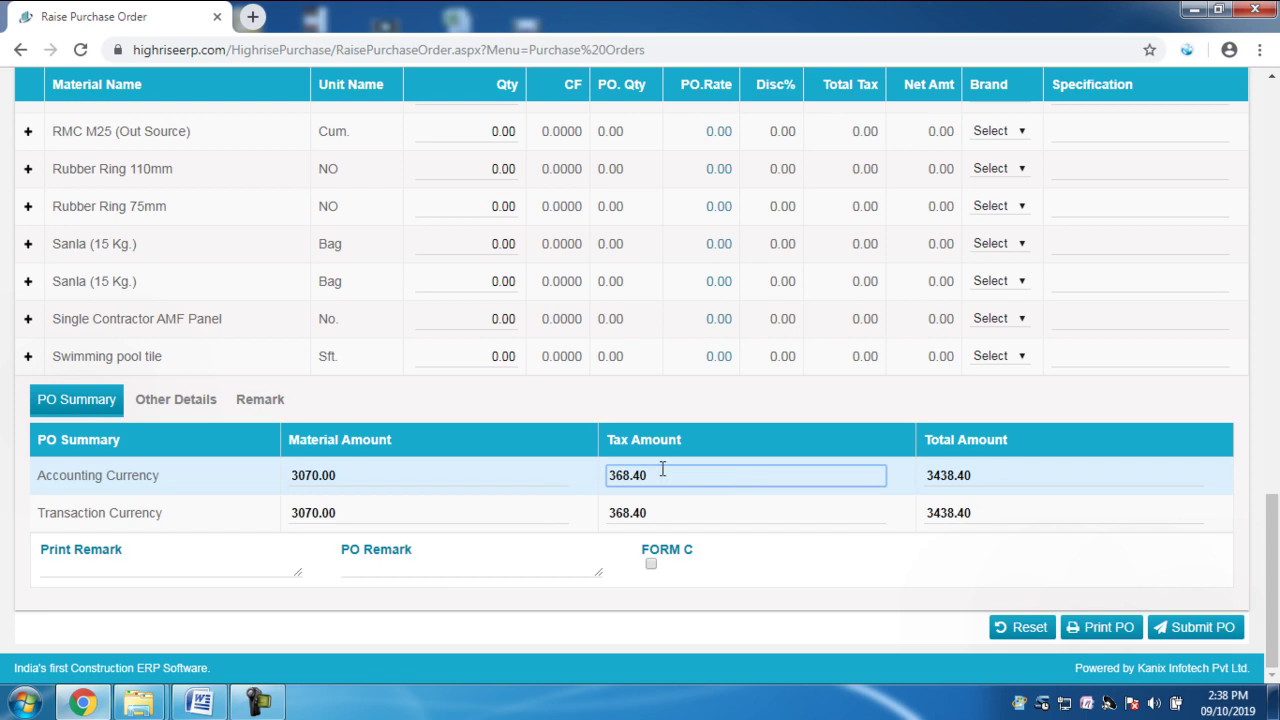
{"action": "left_click", "coordinate": [1023, 478]}
{"action": "left_click", "coordinate": [314, 475]}
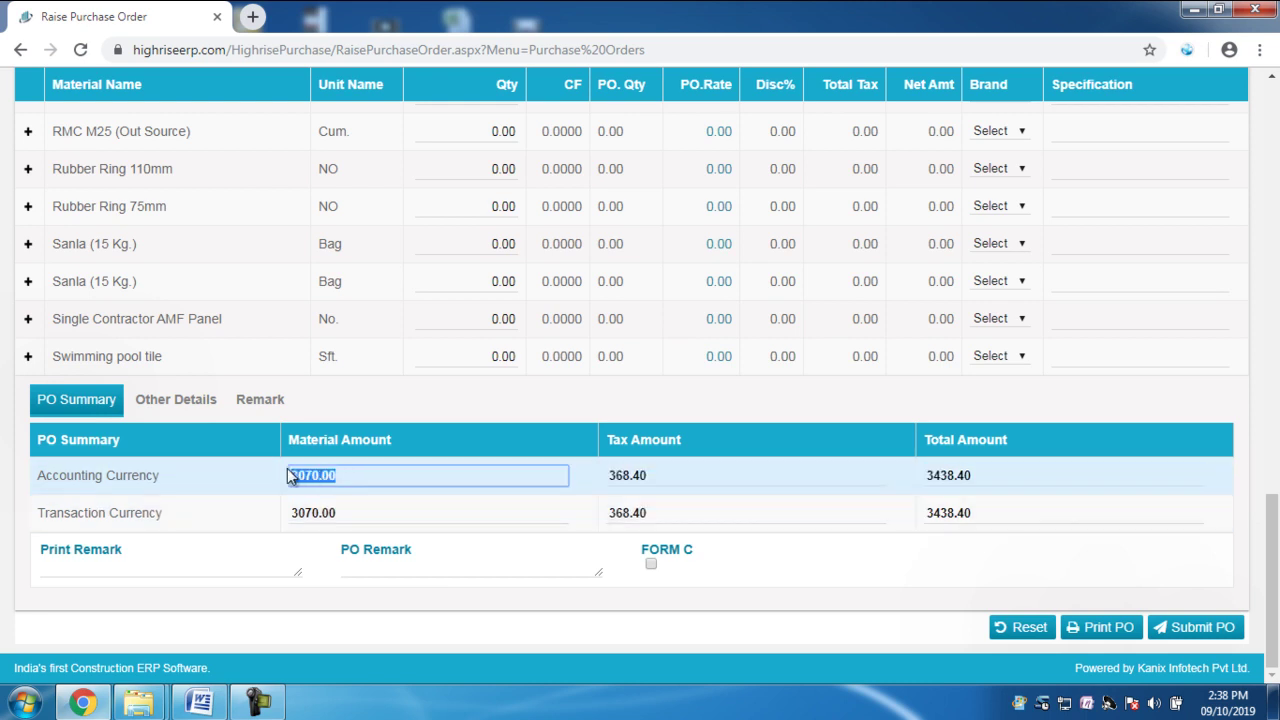
{"action": "left_click_drag", "start_coordinate": [717, 480], "coordinate": [610, 479]}
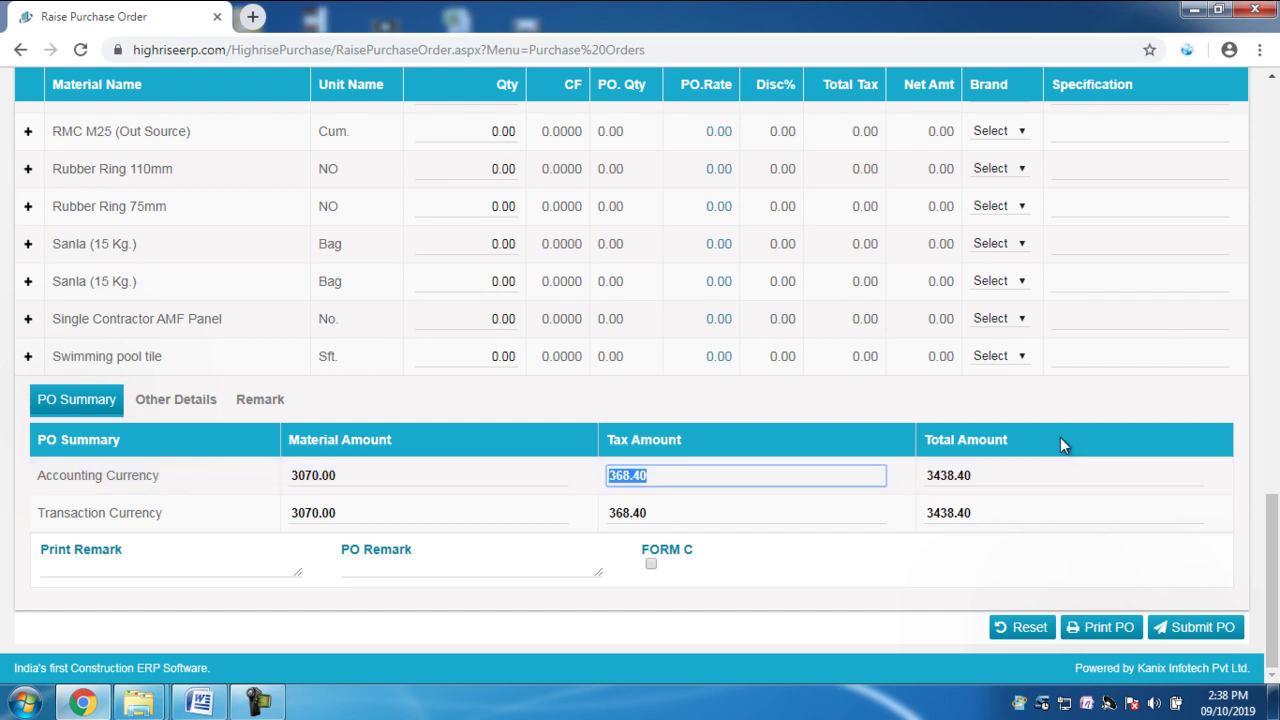
{"action": "left_click_drag", "start_coordinate": [997, 477], "coordinate": [912, 481]}
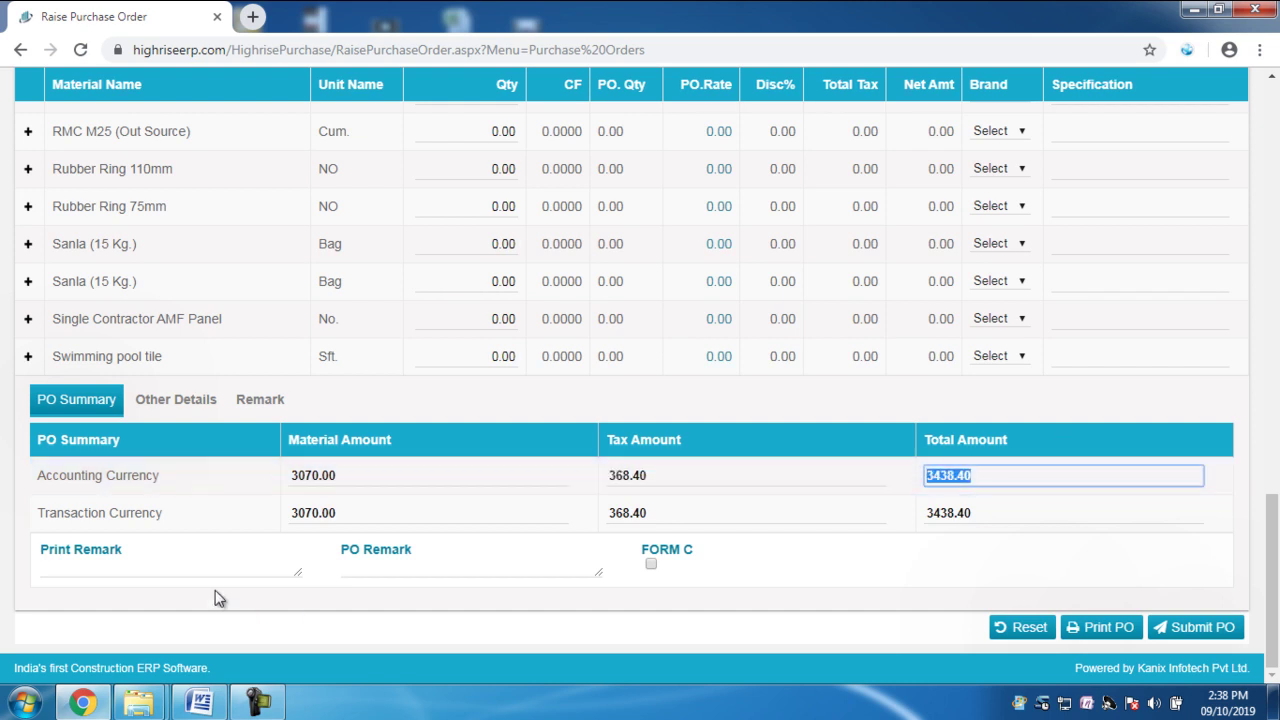
{"action": "left_click", "coordinate": [91, 567]}
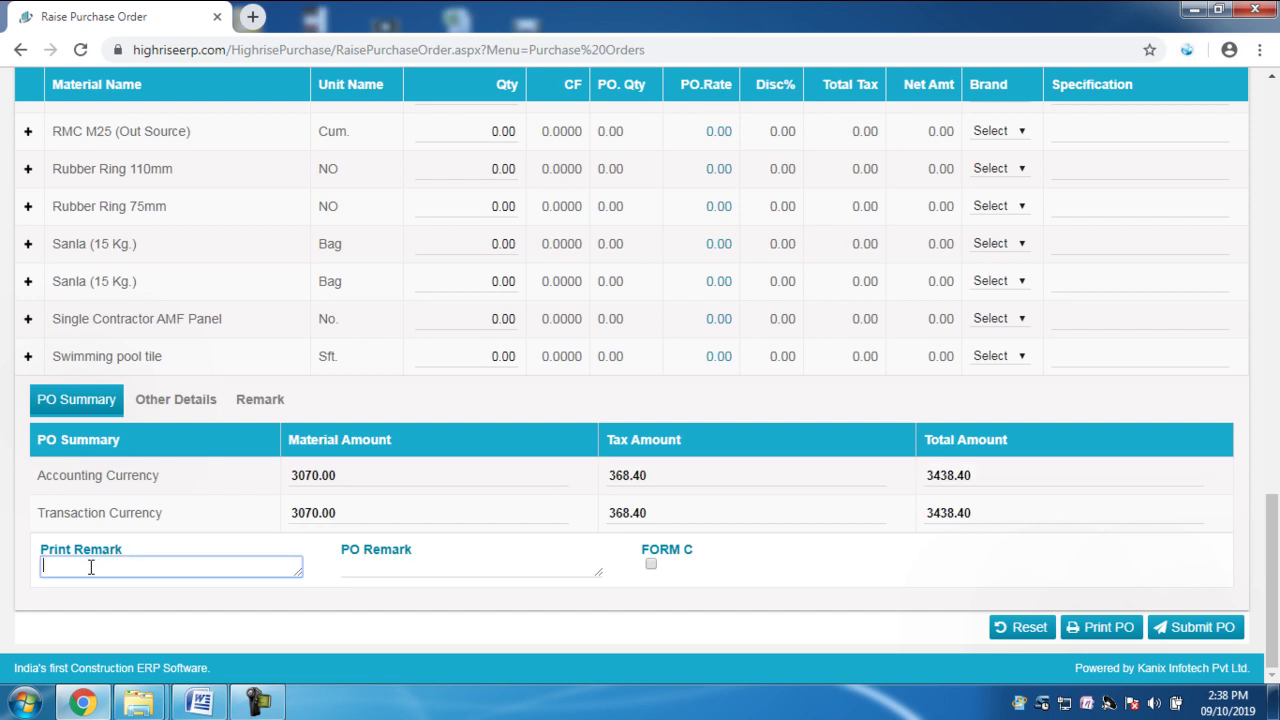
{"action": "left_click", "coordinate": [400, 567]}
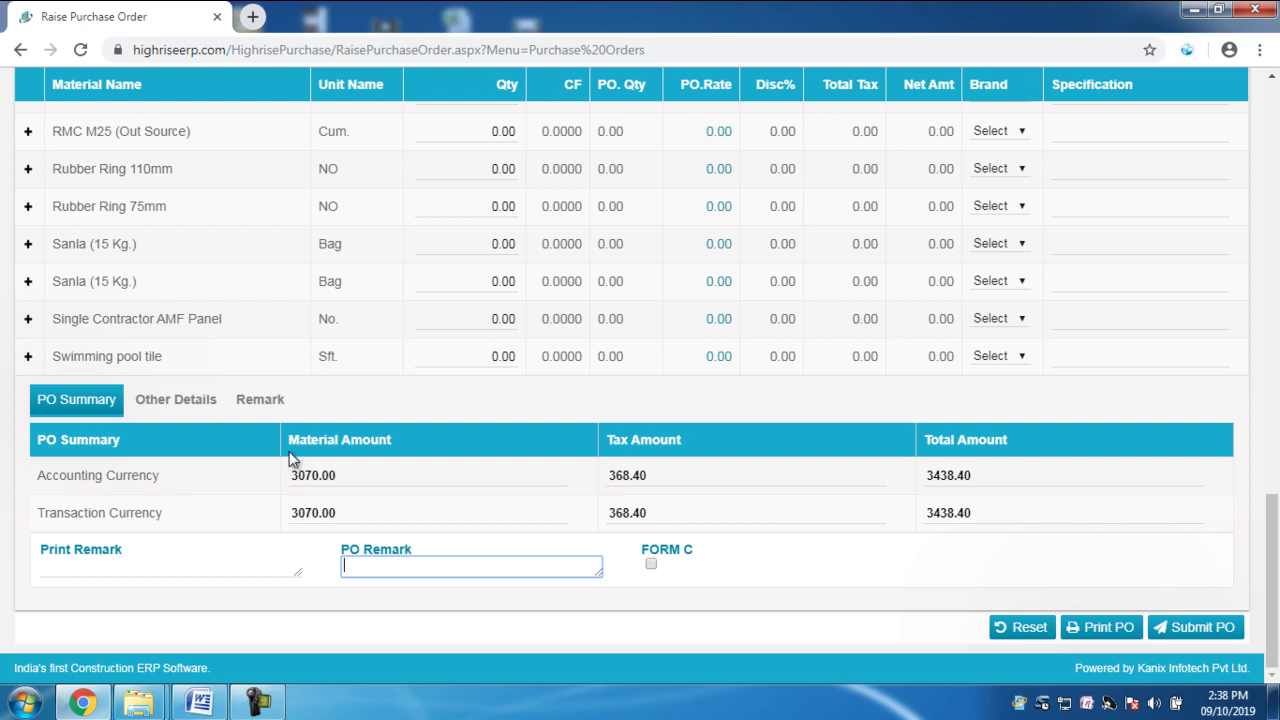
Step: In the order's other details, select a transporter, set the transport amount to 2000 and apply transport tax scheme C + S GST 12% RD I/P
{"action": "left_click", "coordinate": [196, 404]}
{"action": "scroll", "coordinate": [268, 535], "scroll_direction": "down", "scroll_amount": 2}
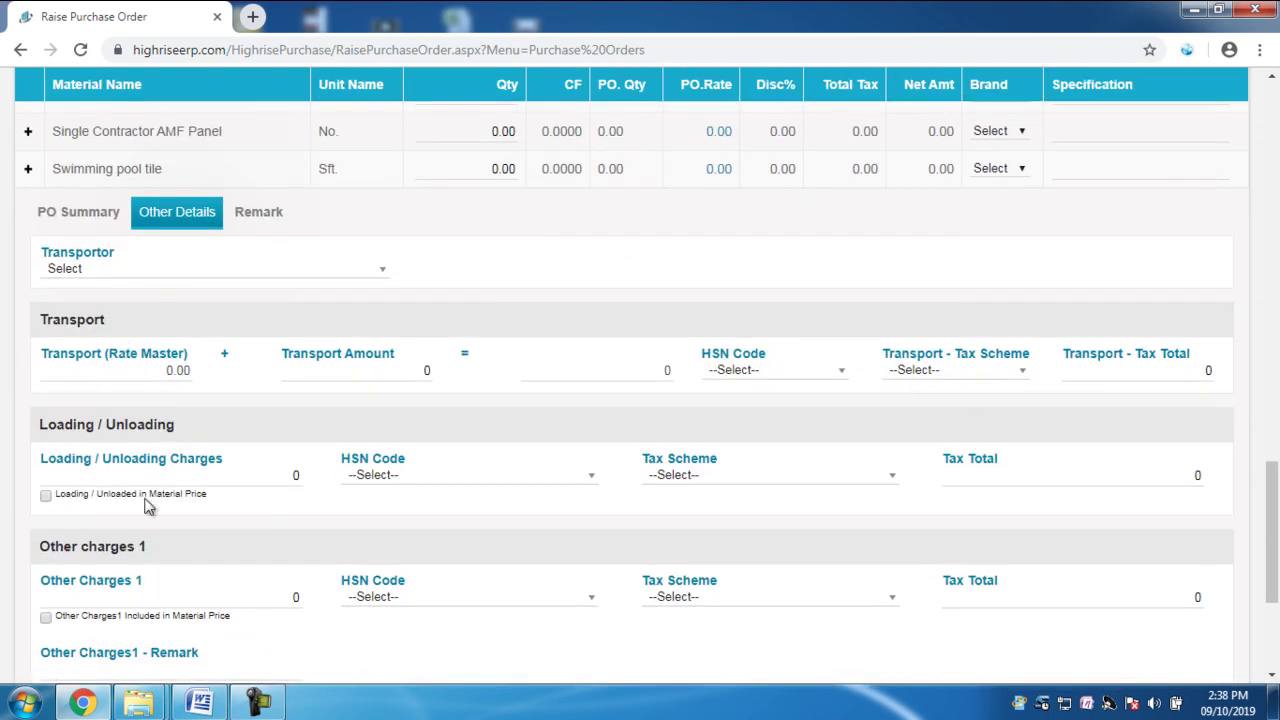
{"action": "scroll", "coordinate": [165, 535], "scroll_direction": "down", "scroll_amount": 1}
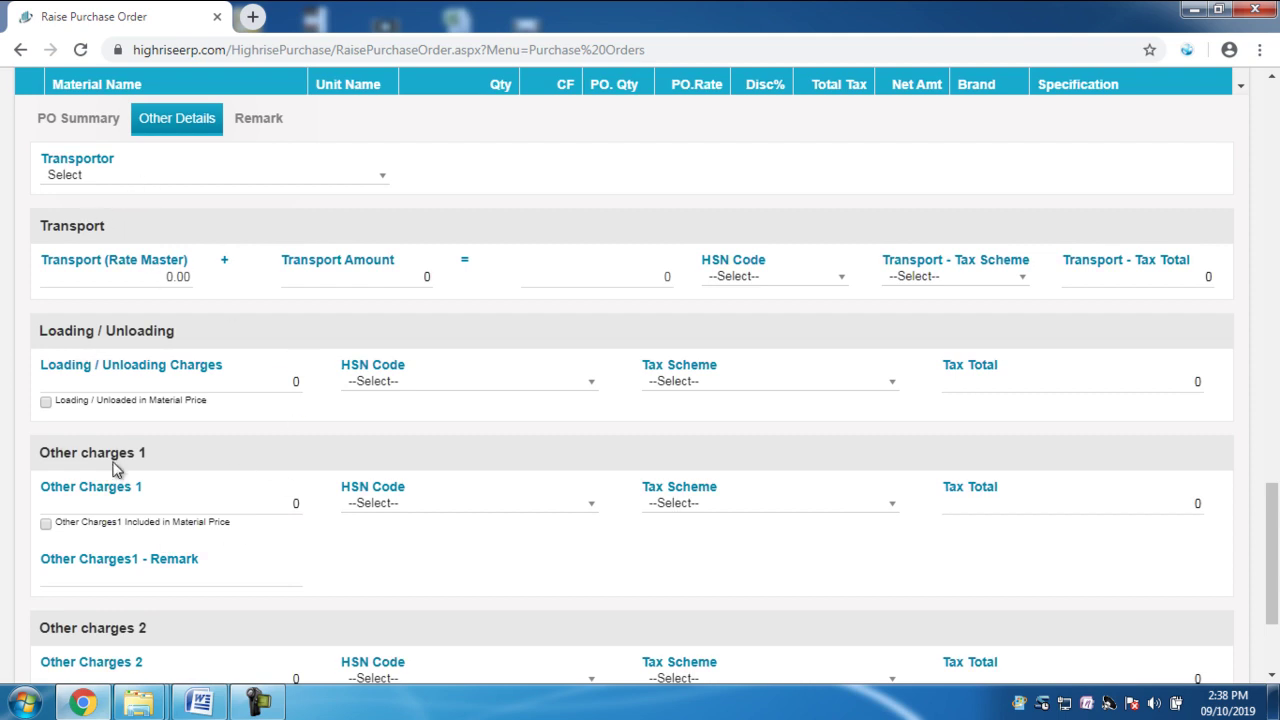
{"action": "scroll", "coordinate": [333, 488], "scroll_direction": "down", "scroll_amount": 2}
{"action": "scroll", "coordinate": [372, 546], "scroll_direction": "up", "scroll_amount": 3}
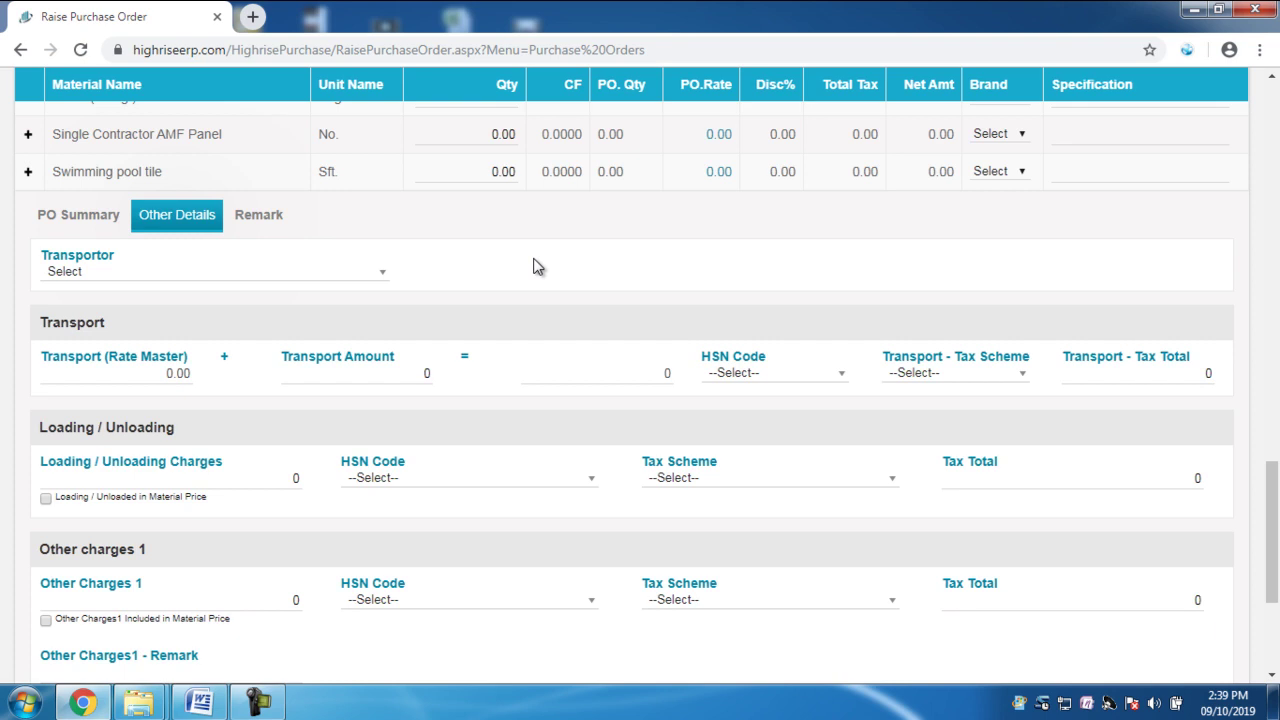
{"action": "left_click", "coordinate": [232, 274]}
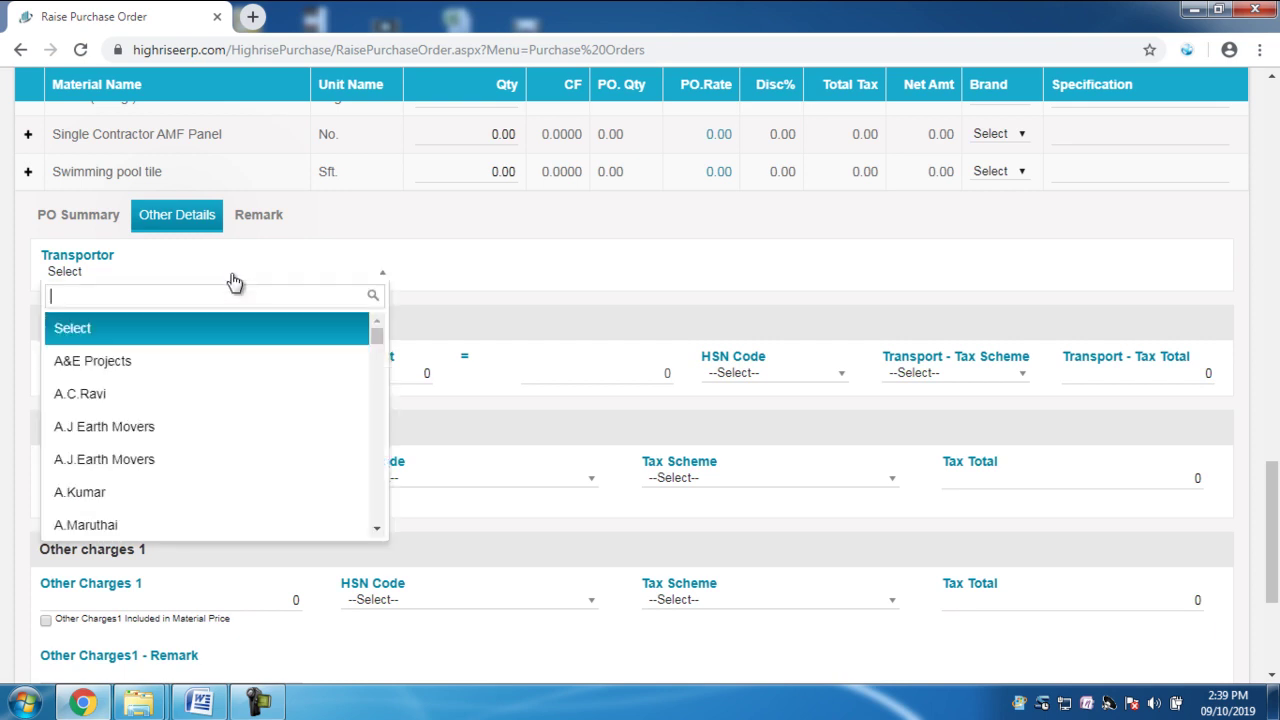
{"action": "left_click", "coordinate": [141, 404]}
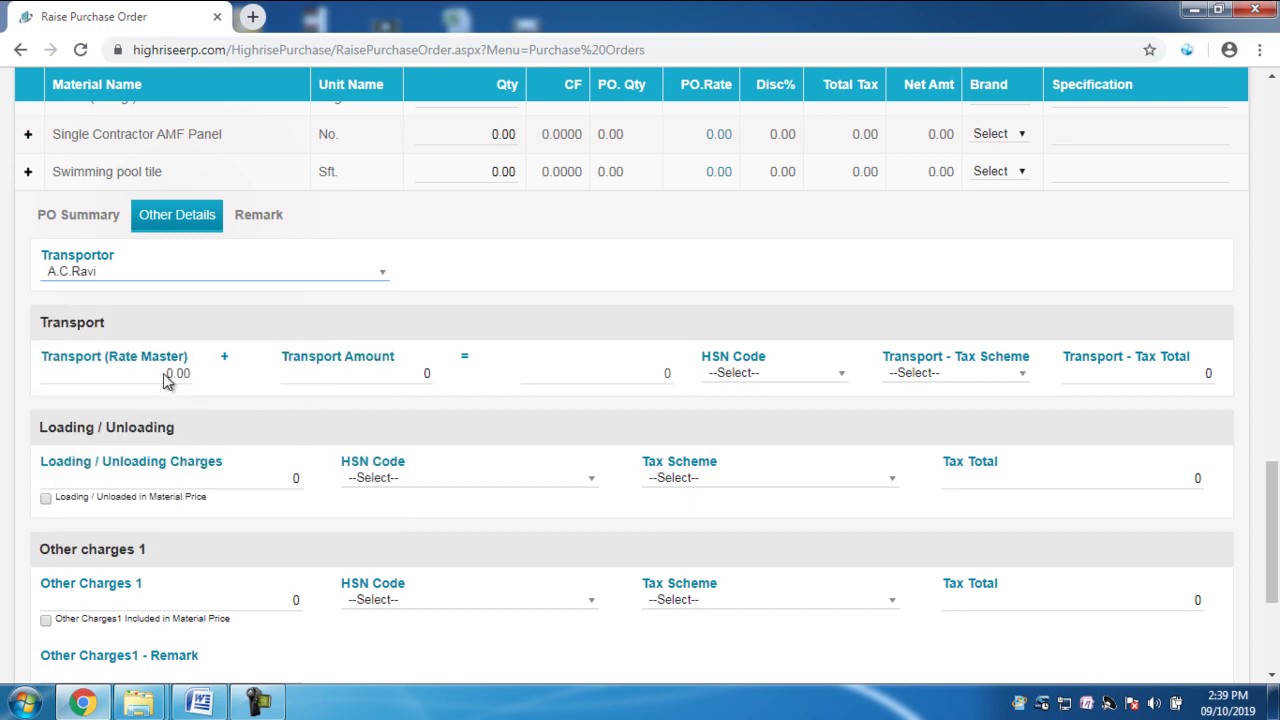
{"action": "left_click", "coordinate": [423, 372]}
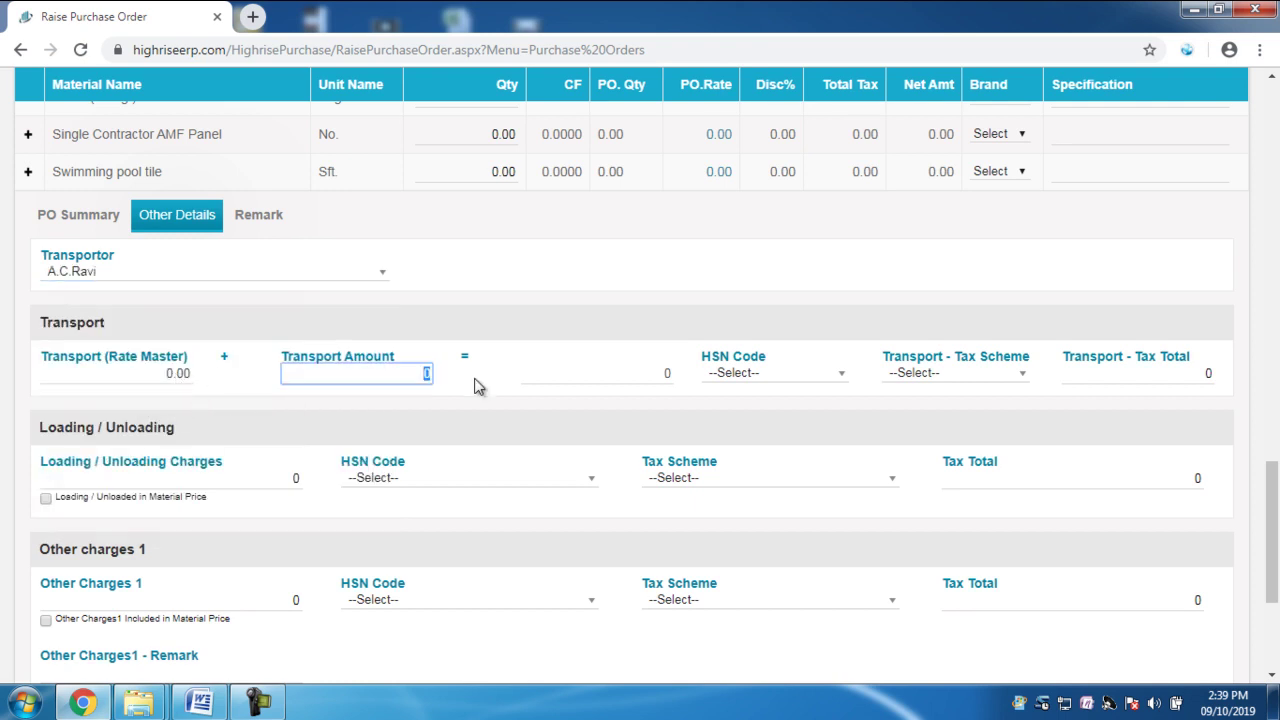
{"action": "type", "text": "2000"}
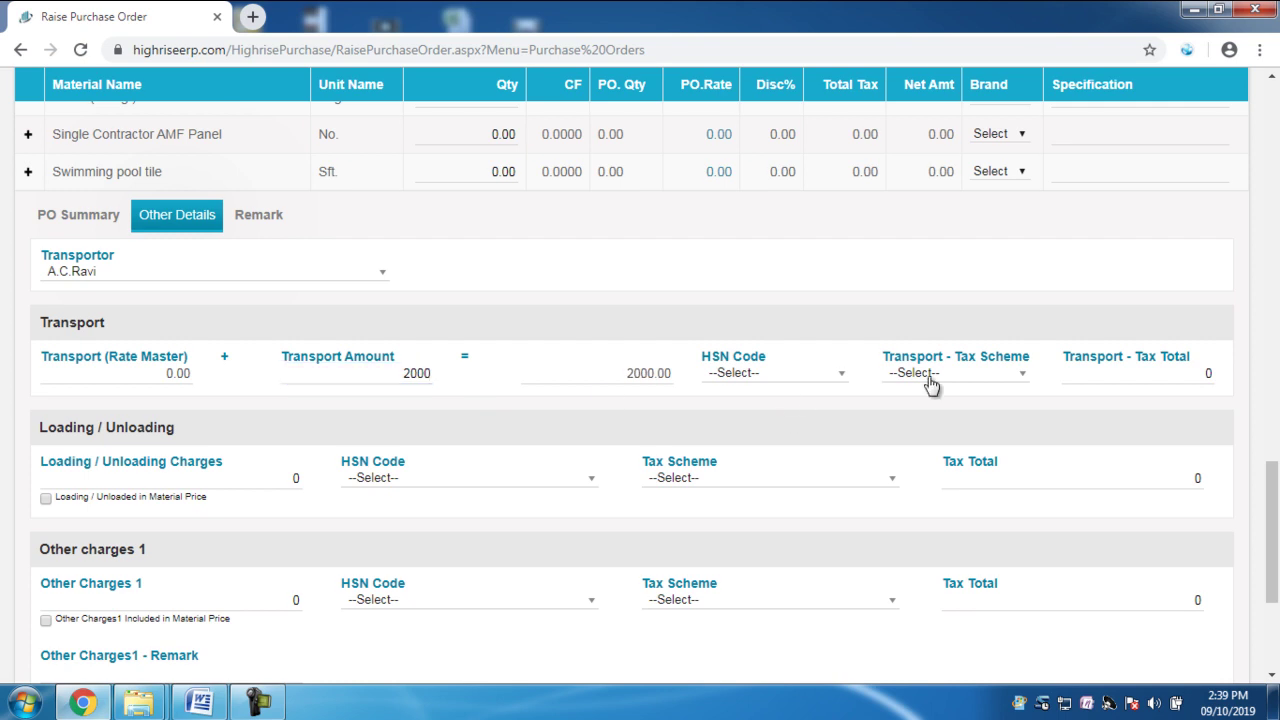
{"action": "left_click", "coordinate": [960, 385]}
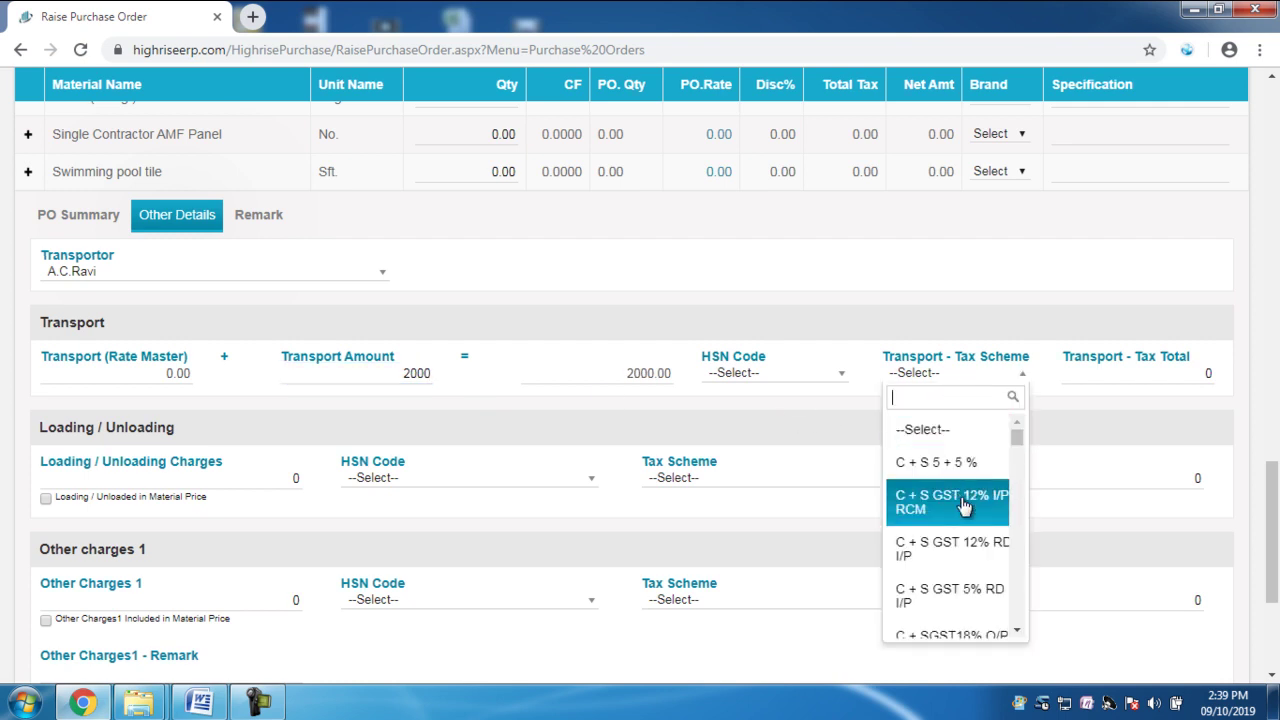
{"action": "left_click", "coordinate": [955, 552]}
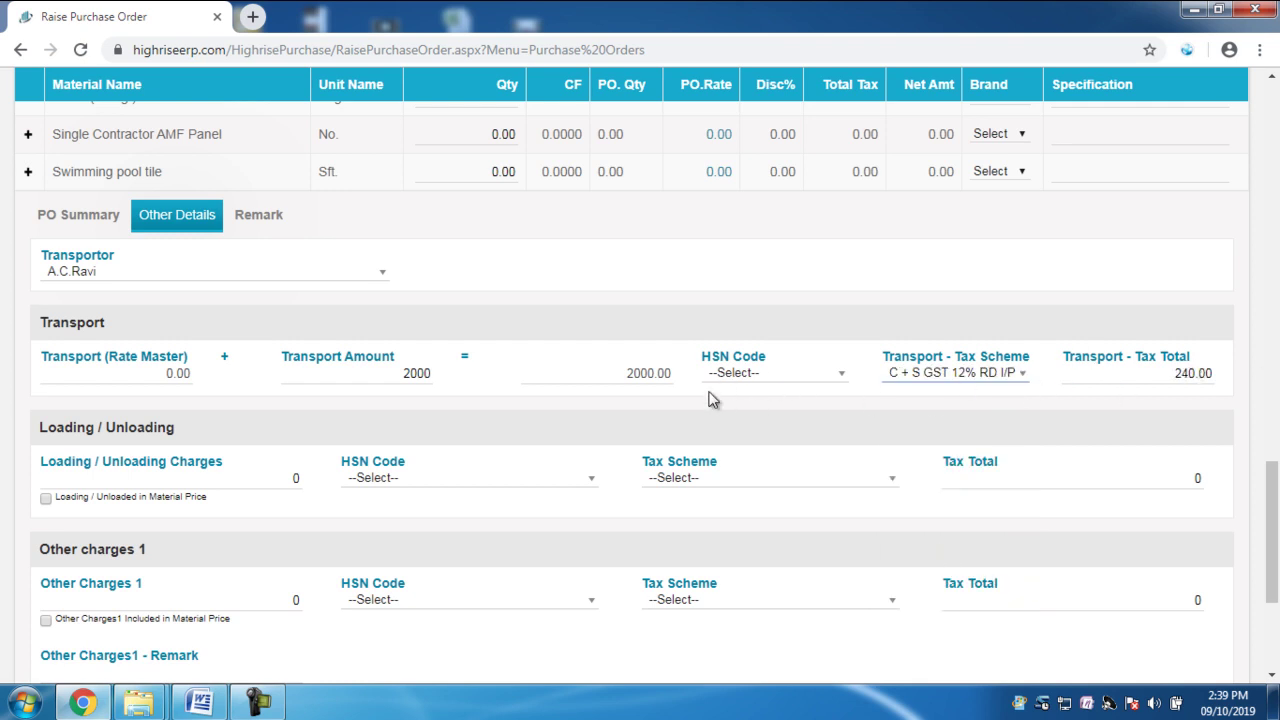
Step: Examine the loading/unloading charges and both other charges sections, including their tax totals, material price options and remark fields
{"action": "scroll", "coordinate": [780, 483], "scroll_direction": "down", "scroll_amount": 1}
{"action": "scroll", "coordinate": [803, 503], "scroll_direction": "up", "scroll_amount": 4}
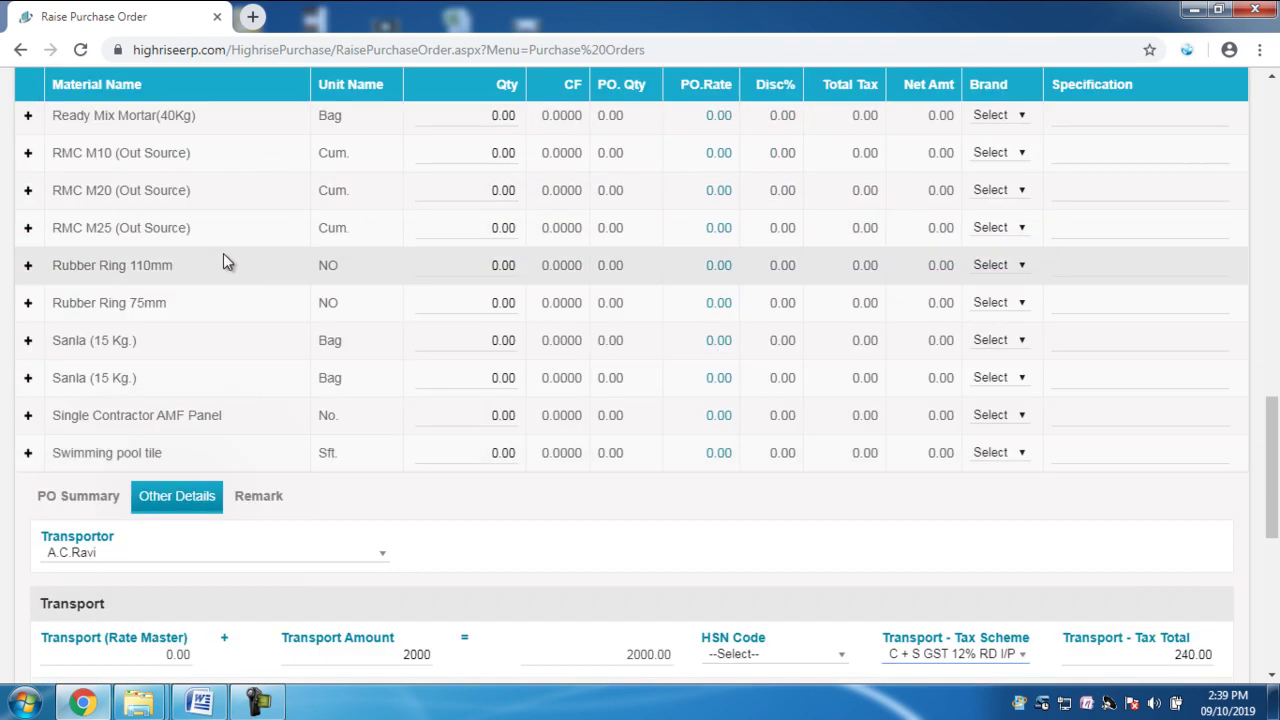
{"action": "scroll", "coordinate": [654, 466], "scroll_direction": "down", "scroll_amount": 3}
{"action": "scroll", "coordinate": [480, 420], "scroll_direction": "down", "scroll_amount": 2}
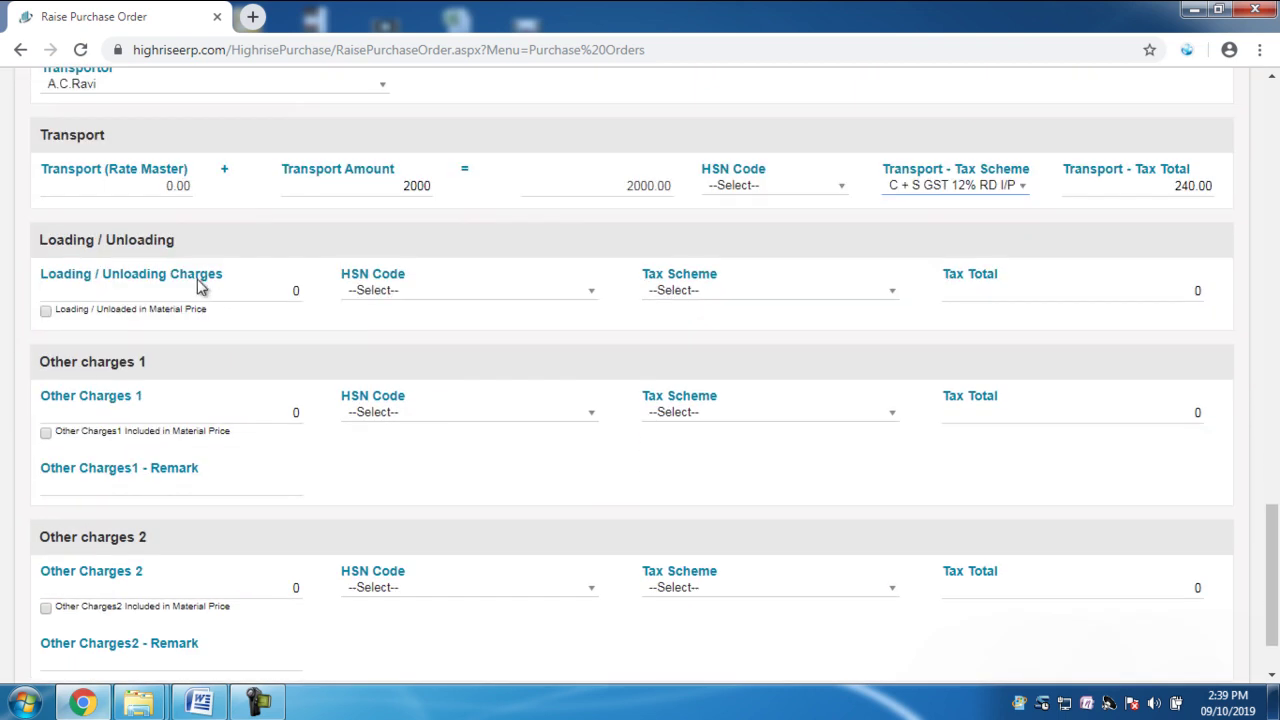
{"action": "left_click", "coordinate": [220, 301]}
{"action": "left_click_drag", "start_coordinate": [220, 301], "coordinate": [312, 305]}
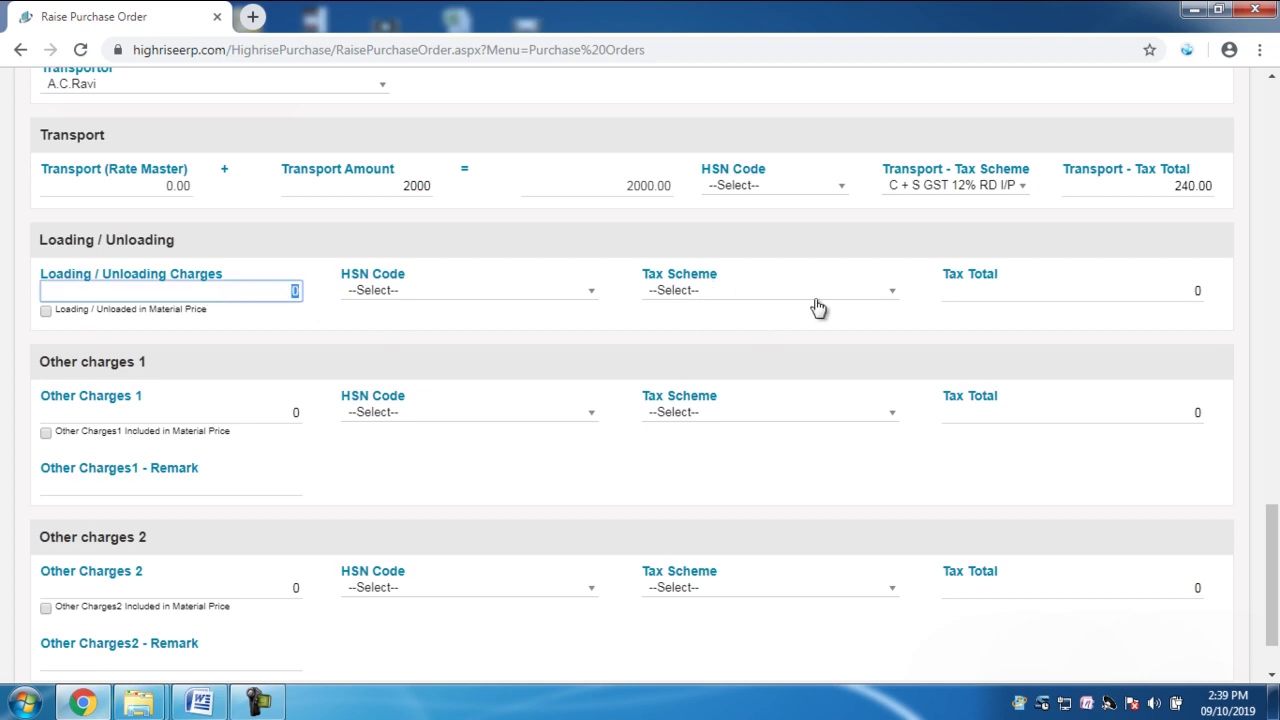
{"action": "left_click", "coordinate": [1036, 296]}
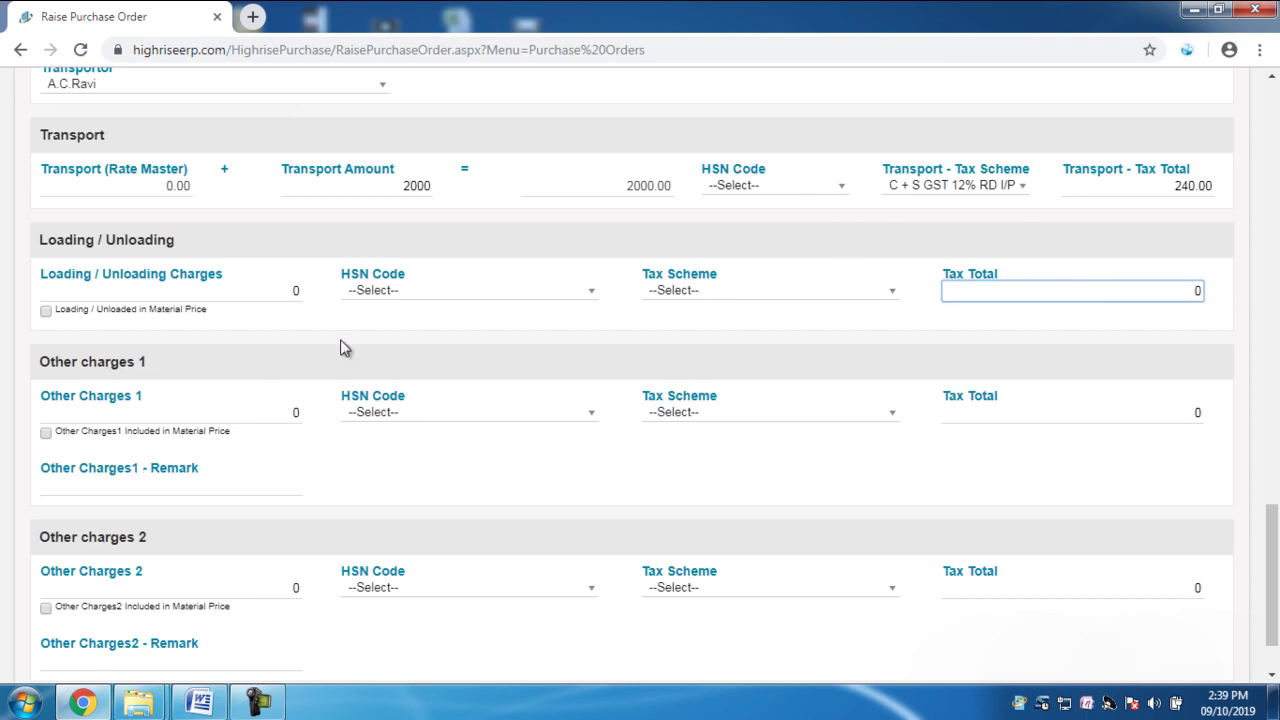
{"action": "scroll", "coordinate": [320, 330], "scroll_direction": "down", "scroll_amount": 1}
{"action": "left_click_drag", "start_coordinate": [221, 307], "coordinate": [27, 307]}
{"action": "left_click", "coordinate": [170, 490]}
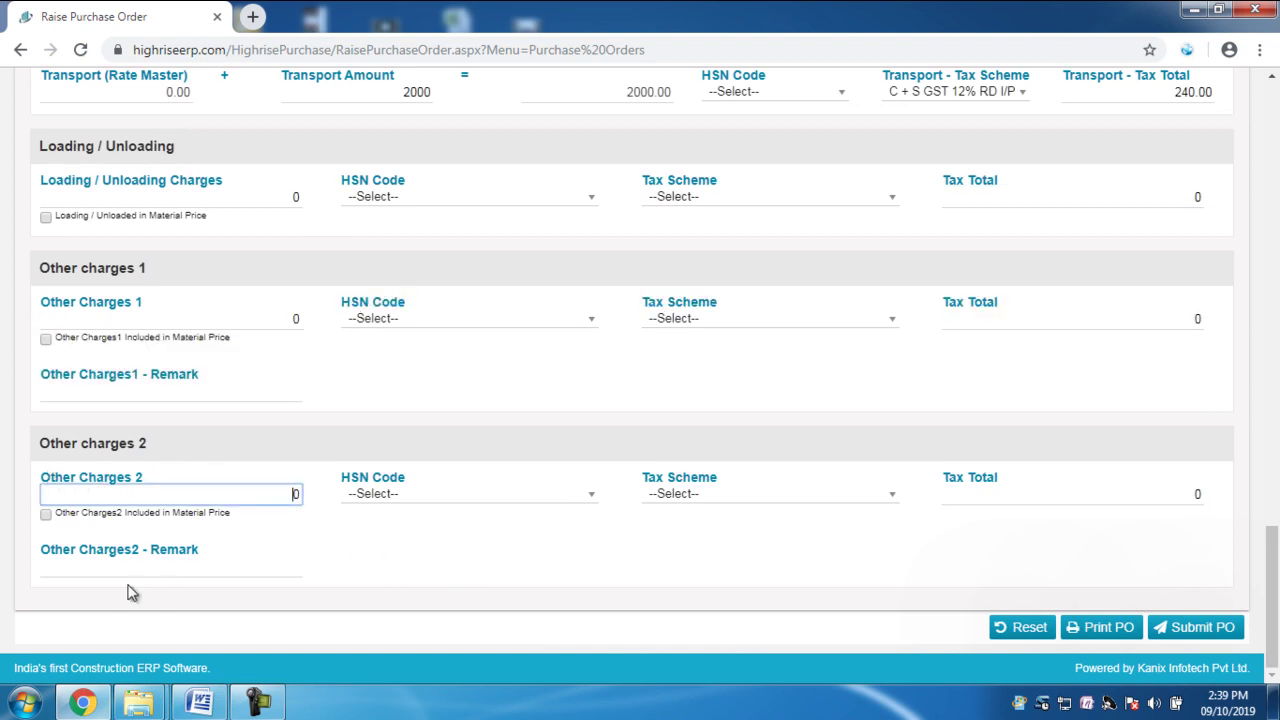
{"action": "left_click", "coordinate": [116, 390]}
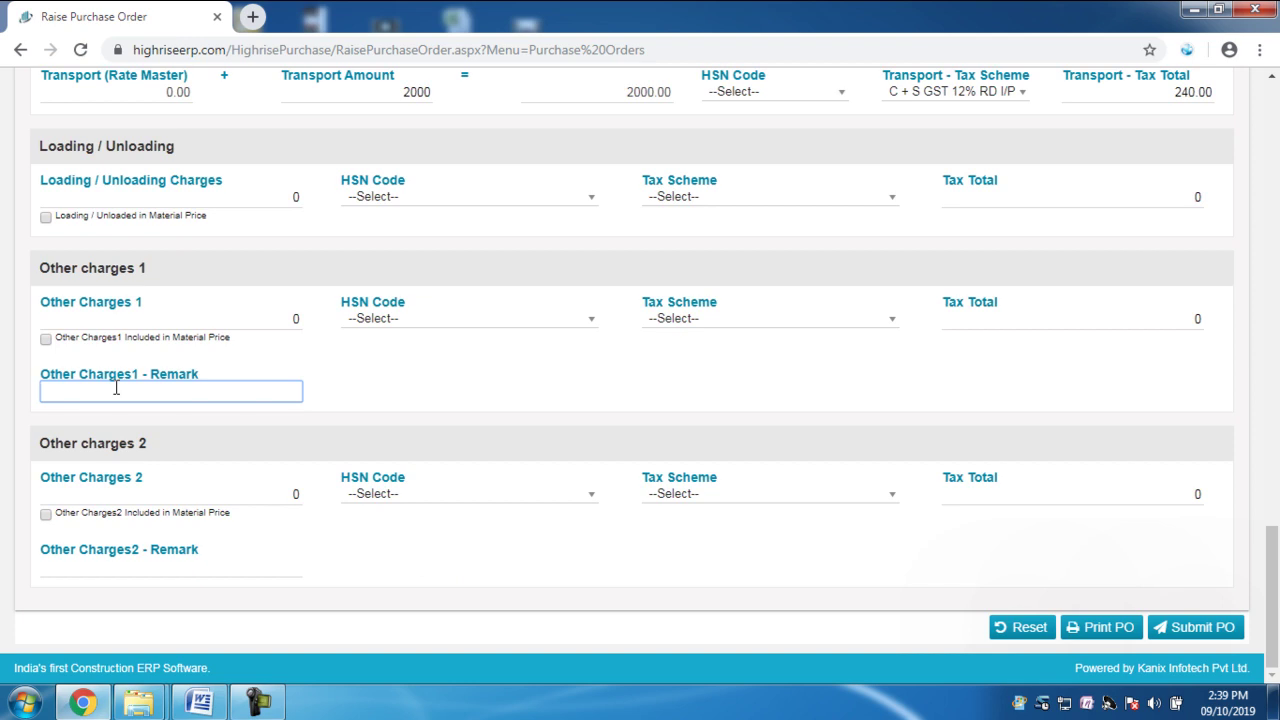
{"action": "left_click", "coordinate": [135, 566]}
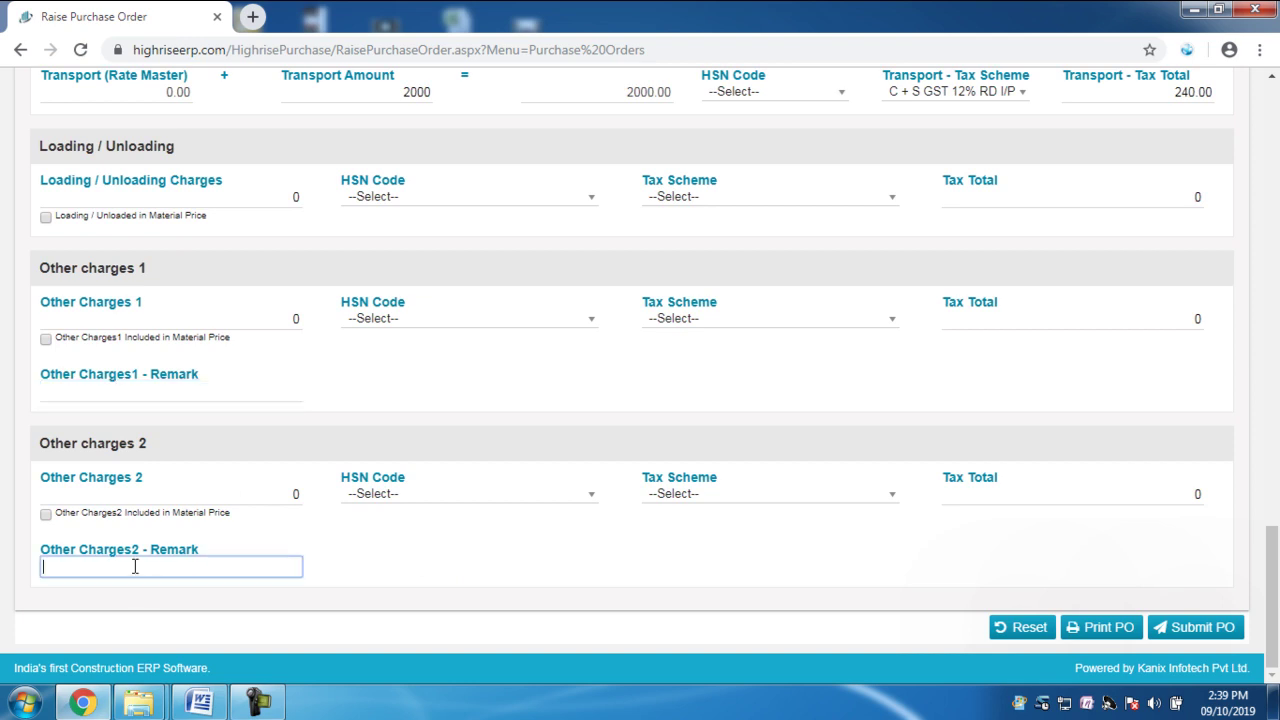
{"action": "scroll", "coordinate": [420, 575], "scroll_direction": "up", "scroll_amount": 2}
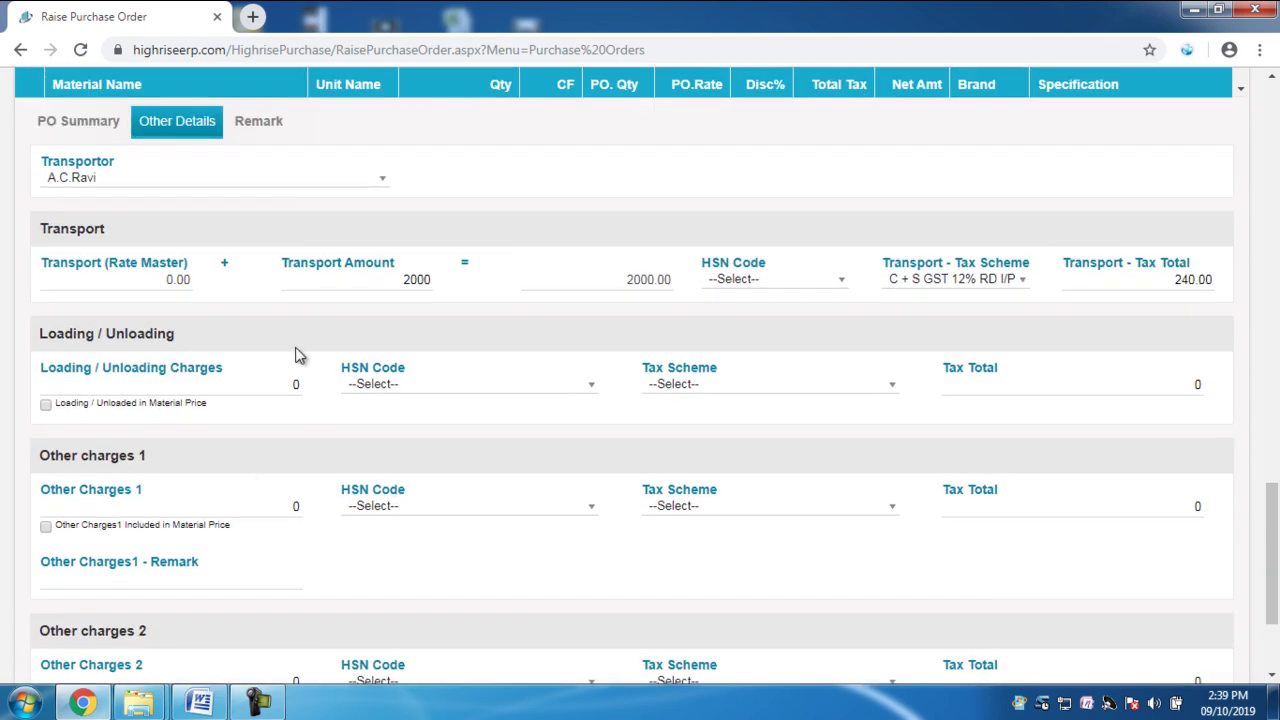
{"action": "scroll", "coordinate": [593, 416], "scroll_direction": "up", "scroll_amount": 1}
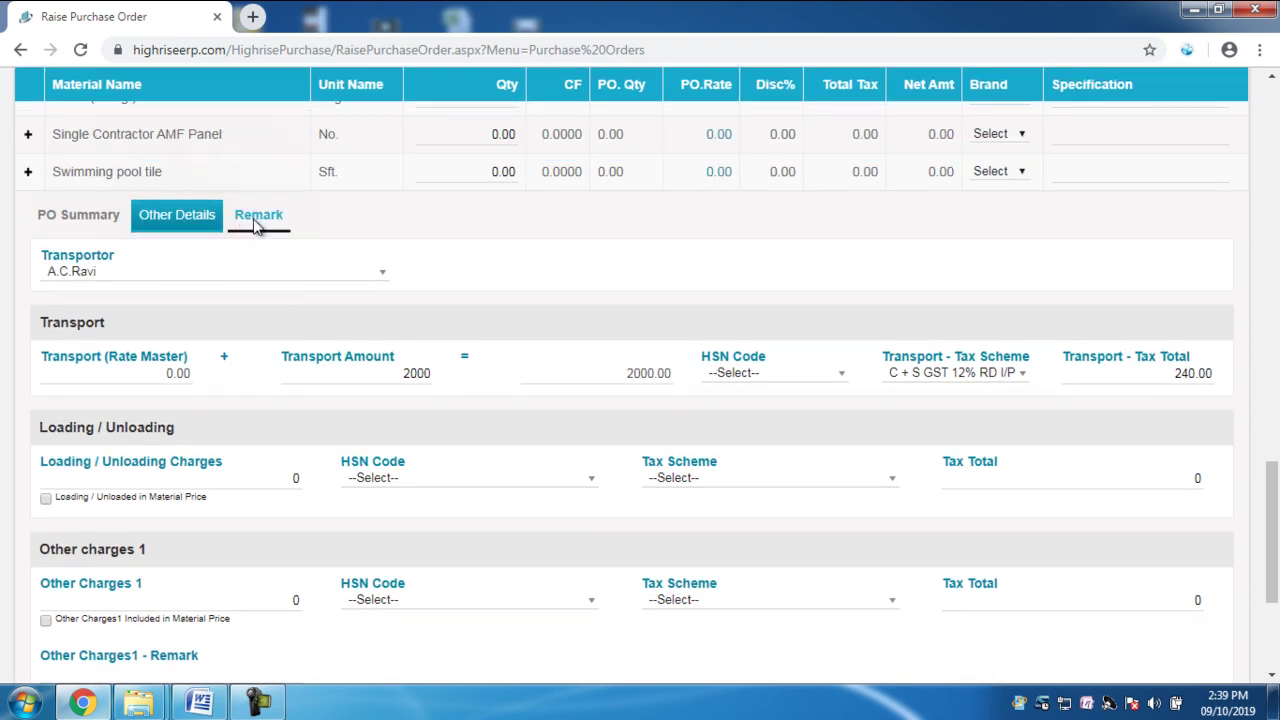
Step: Check the order's remark section and header details, and submit the purchase order
{"action": "left_click", "coordinate": [257, 225]}
{"action": "left_click", "coordinate": [803, 558]}
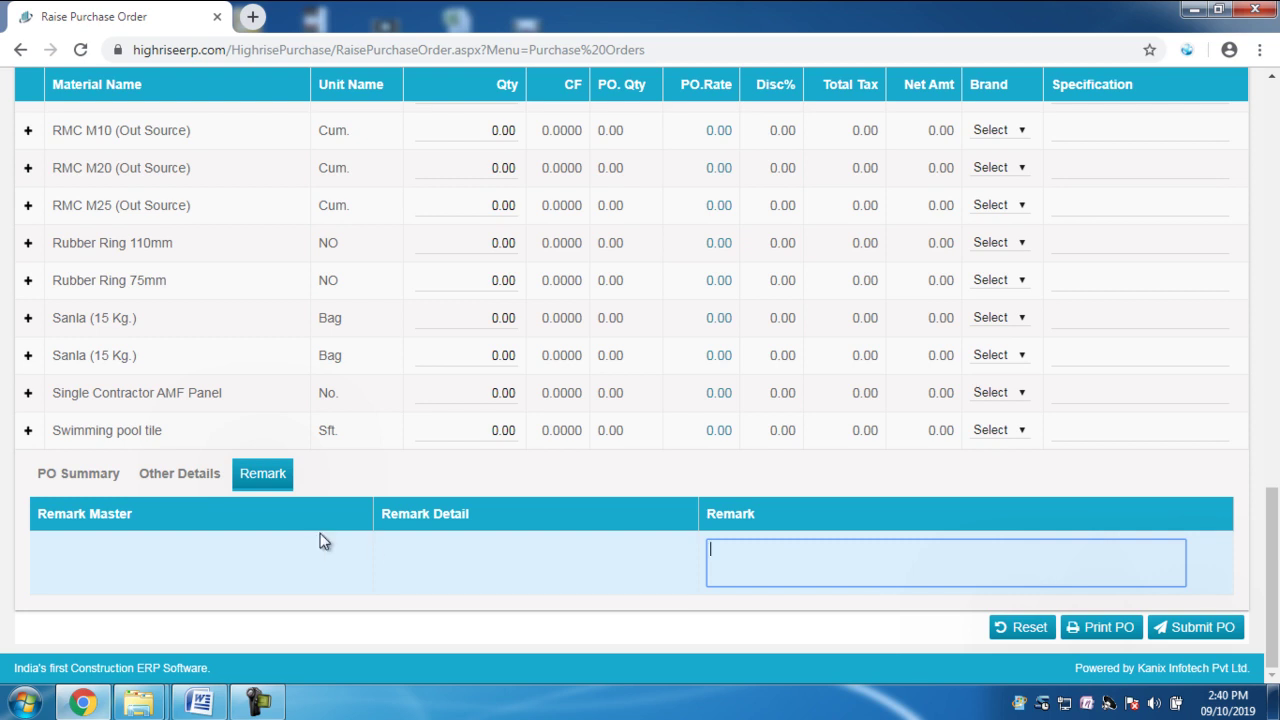
{"action": "scroll", "coordinate": [486, 563], "scroll_direction": "up", "scroll_amount": 15}
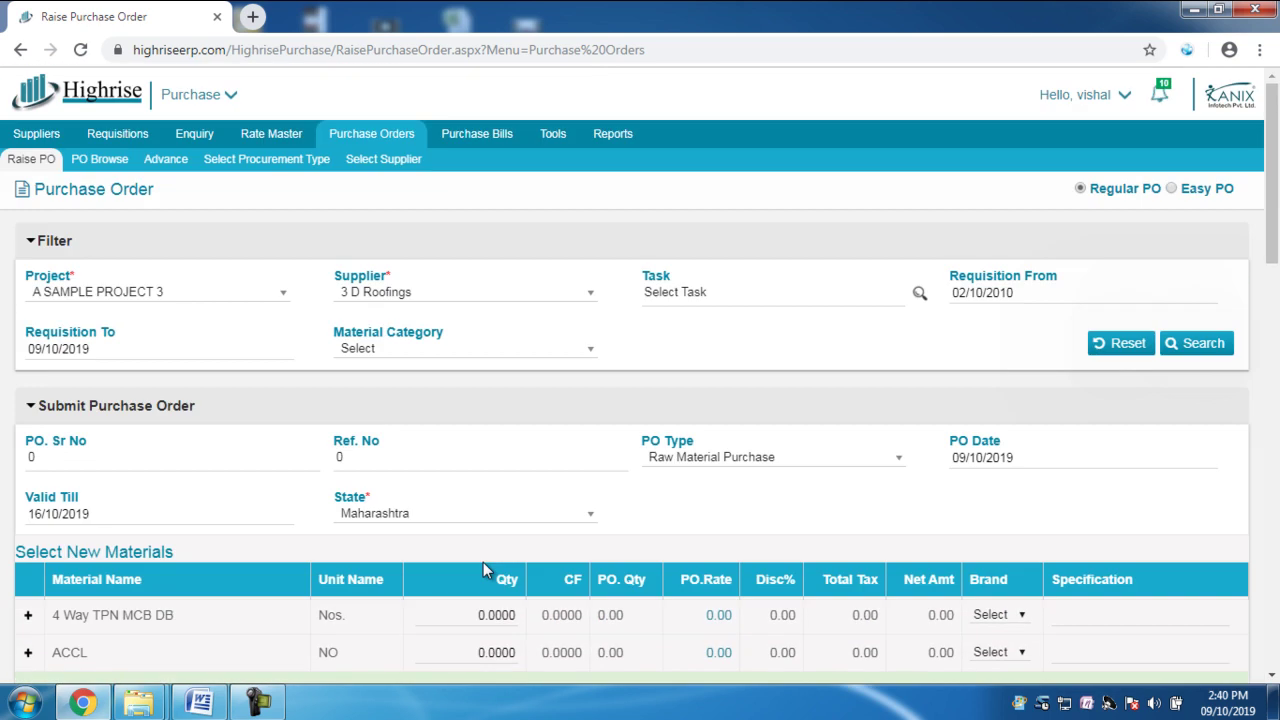
{"action": "scroll", "coordinate": [483, 562], "scroll_direction": "down", "scroll_amount": 15}
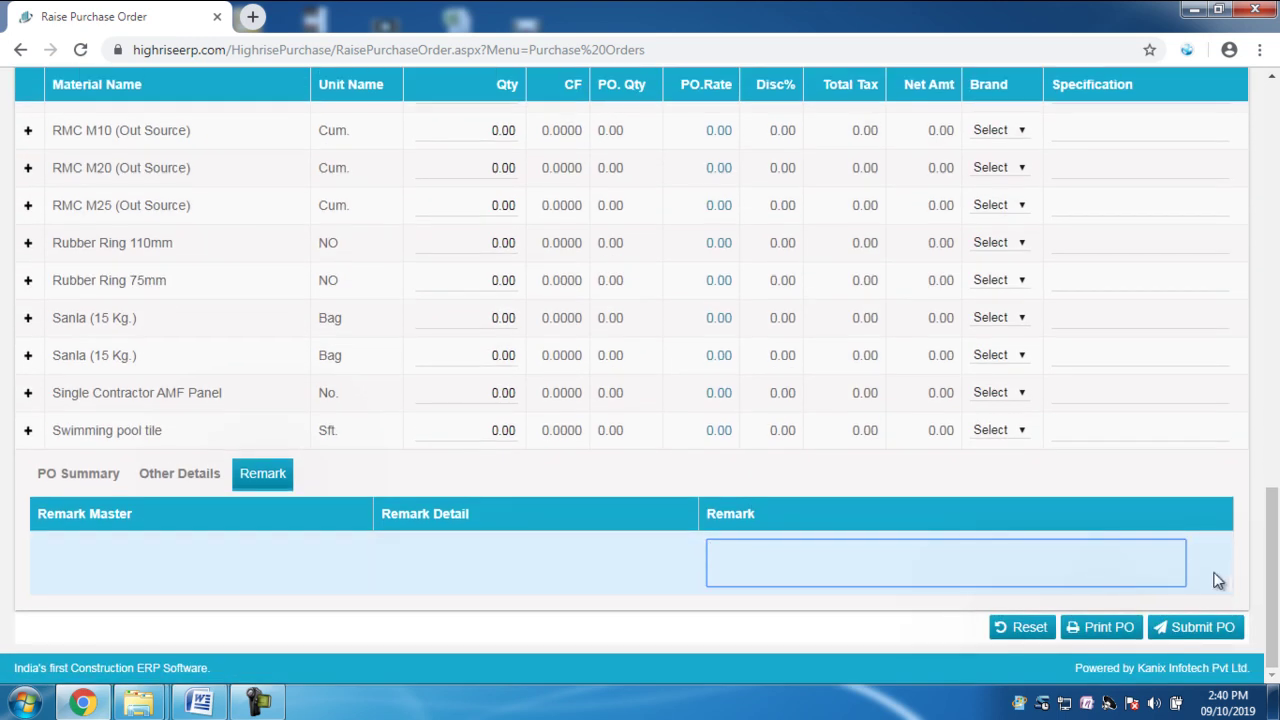
{"action": "left_click", "coordinate": [1200, 638]}
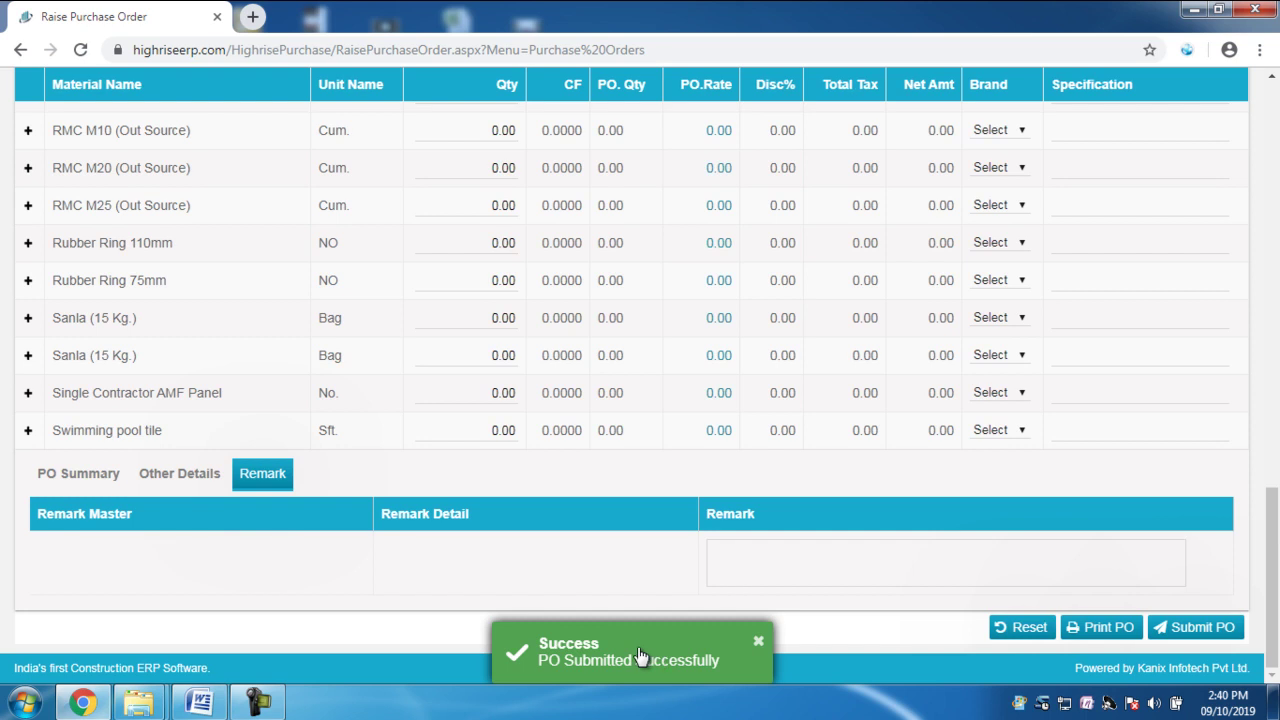
Step: Check the submitted order's serial and reference number fields, and open the PO Browse page
{"action": "scroll", "coordinate": [641, 655], "scroll_direction": "up", "scroll_amount": 4}
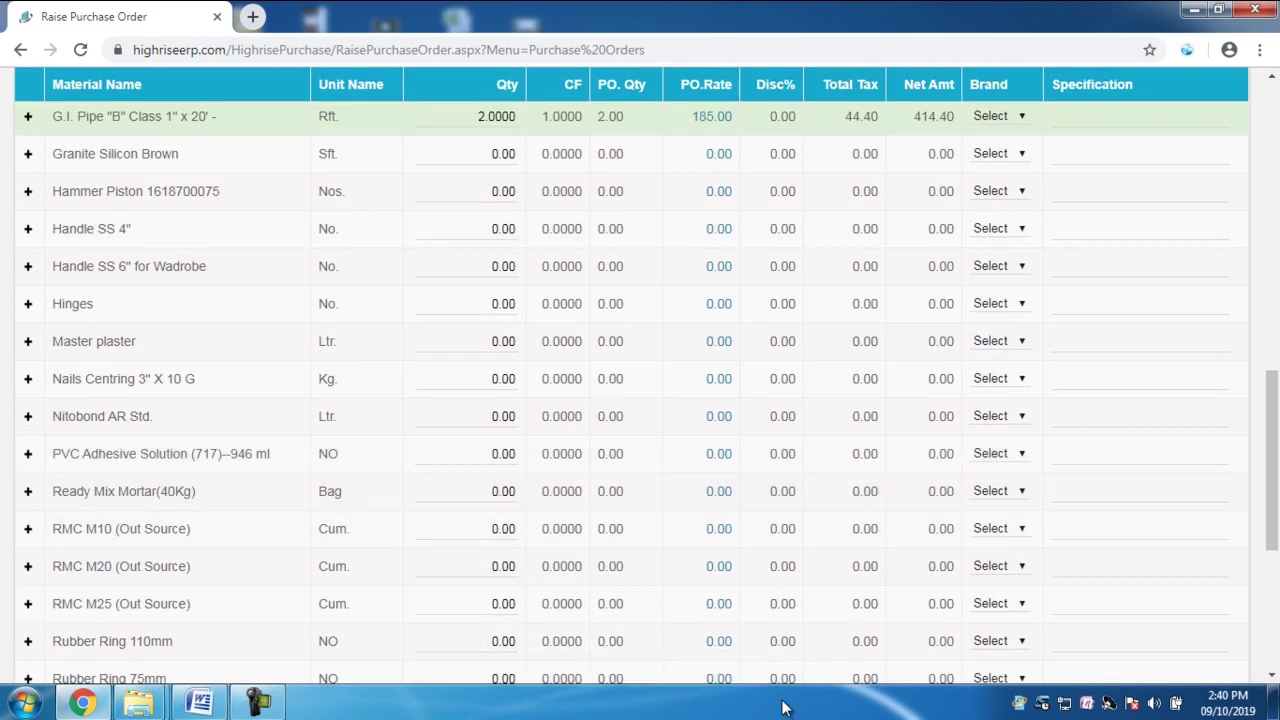
{"action": "scroll", "coordinate": [251, 477], "scroll_direction": "up", "scroll_amount": 10}
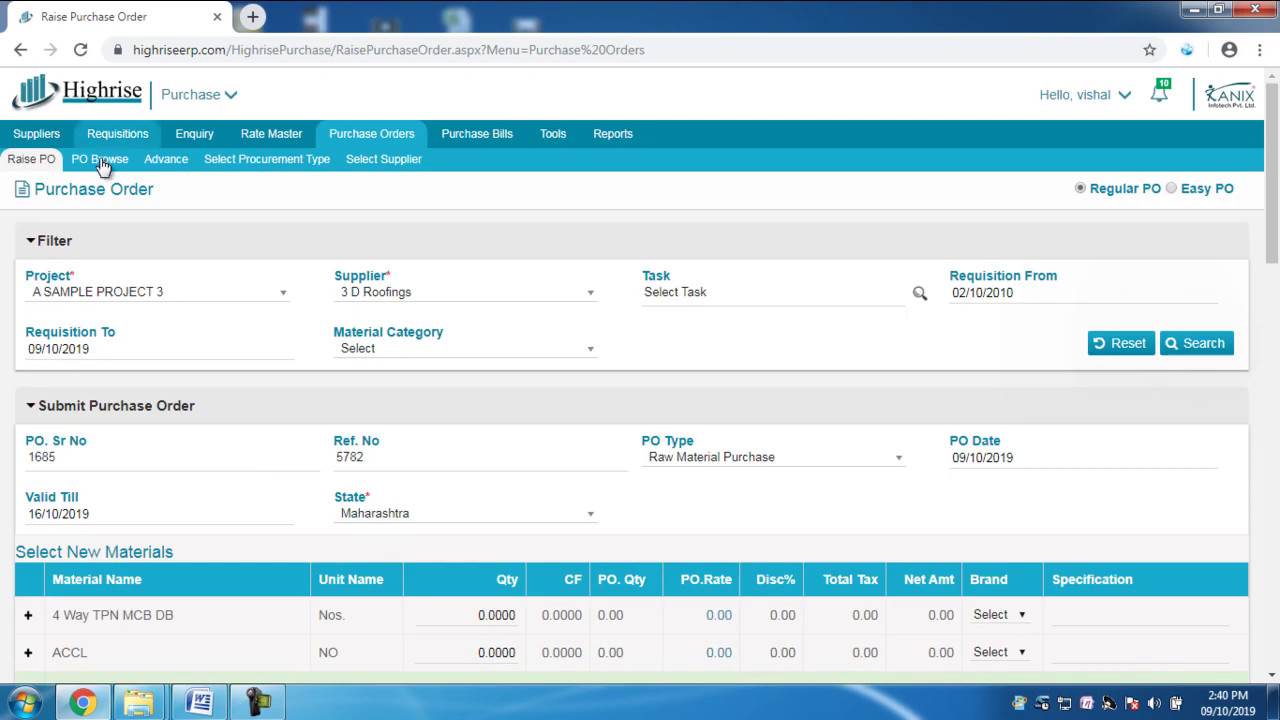
{"action": "left_click", "coordinate": [101, 160]}
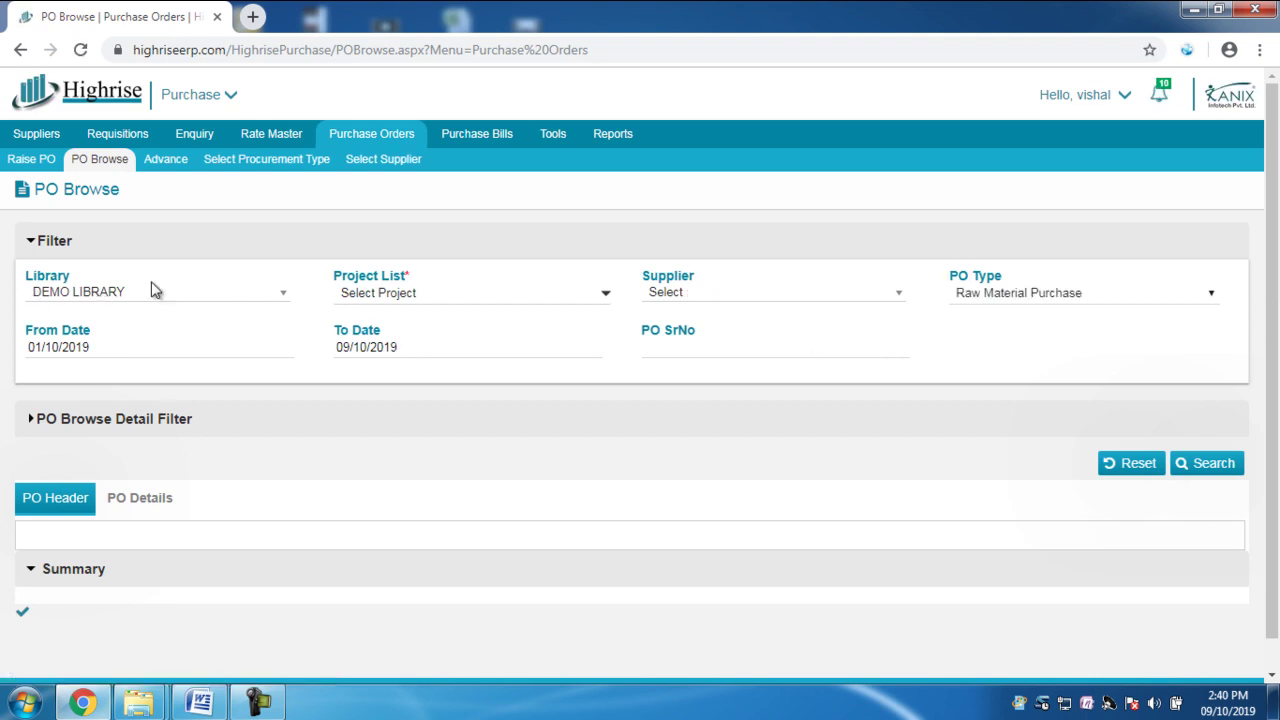
Step: Filter the purchase orders by project A SAMPLE PROJECT 3 and supplier 3 D Roofings, and run the search
{"action": "left_click", "coordinate": [414, 292]}
{"action": "left_click", "coordinate": [410, 360]}
{"action": "left_click", "coordinate": [440, 520]}
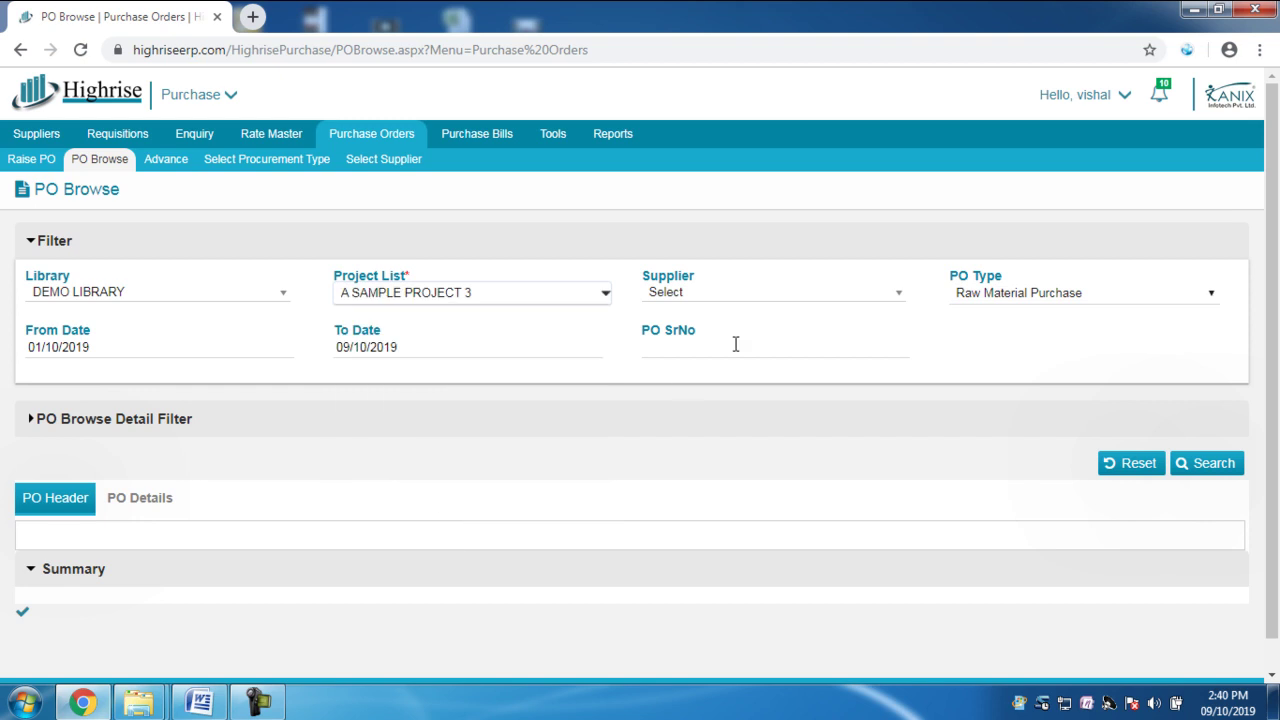
{"action": "left_click", "coordinate": [734, 302]}
{"action": "left_click", "coordinate": [712, 390]}
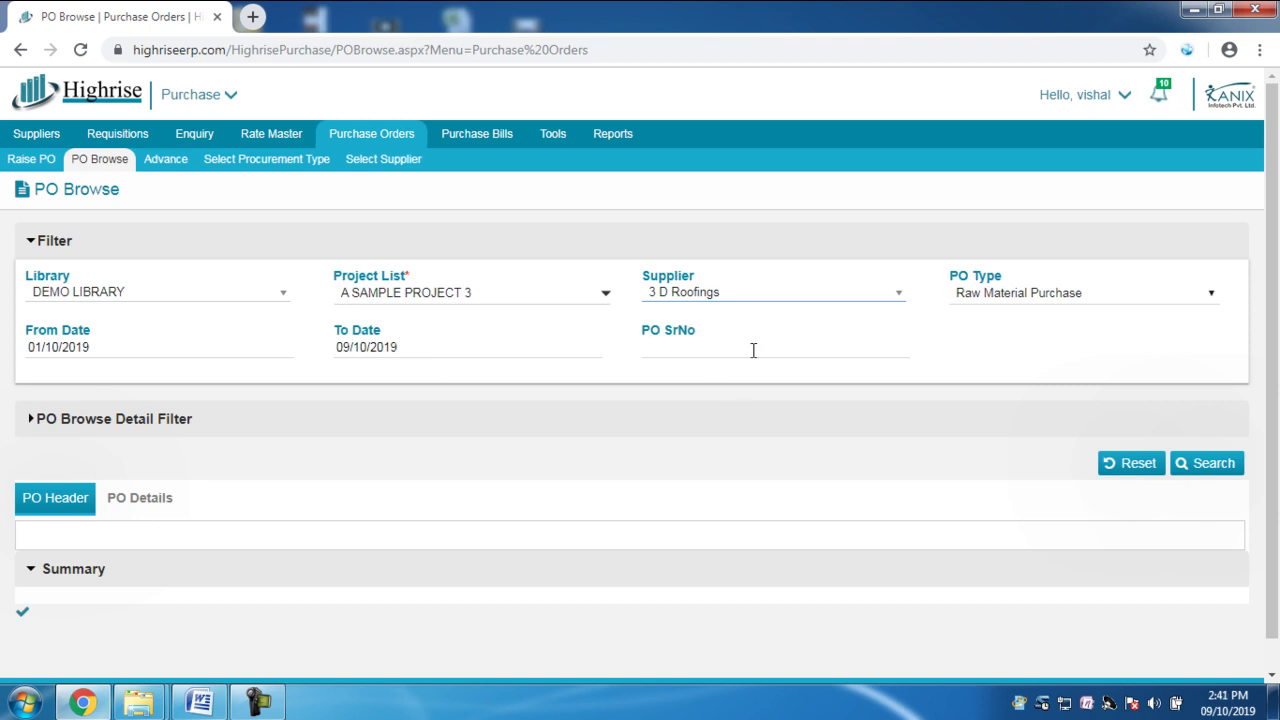
{"action": "left_click", "coordinate": [1225, 464]}
{"action": "scroll", "coordinate": [300, 565], "scroll_direction": "down", "scroll_amount": 2}
{"action": "scroll", "coordinate": [268, 570], "scroll_direction": "down", "scroll_amount": 1}
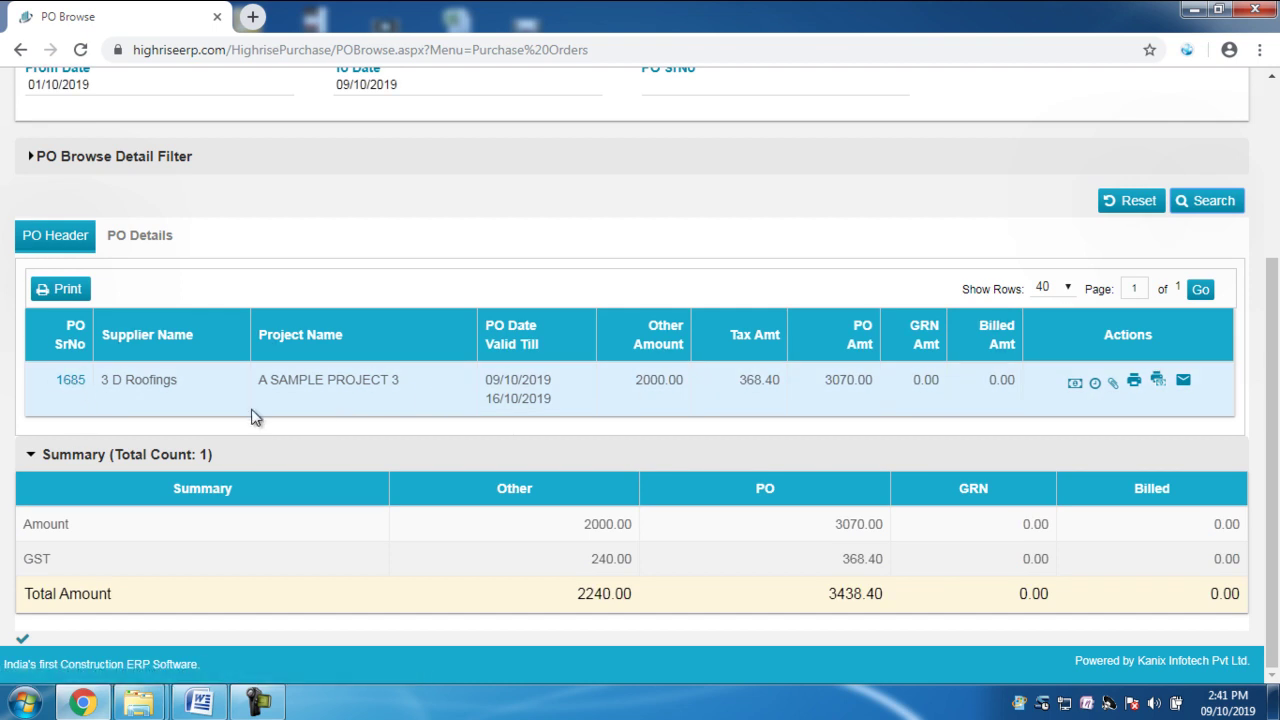
Step: Open the found order's details, select both material lines, and set their new status to Approve with the remark "Ok"
{"action": "left_click", "coordinate": [71, 384]}
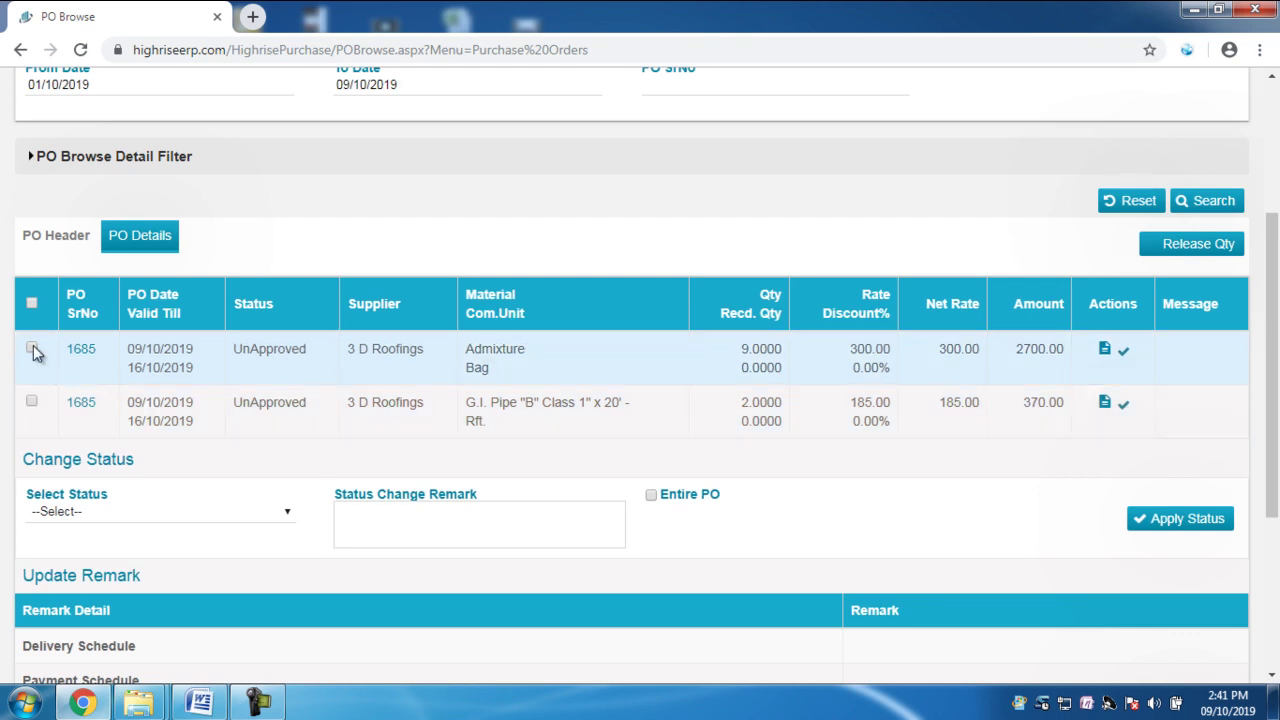
{"action": "left_click", "coordinate": [32, 348]}
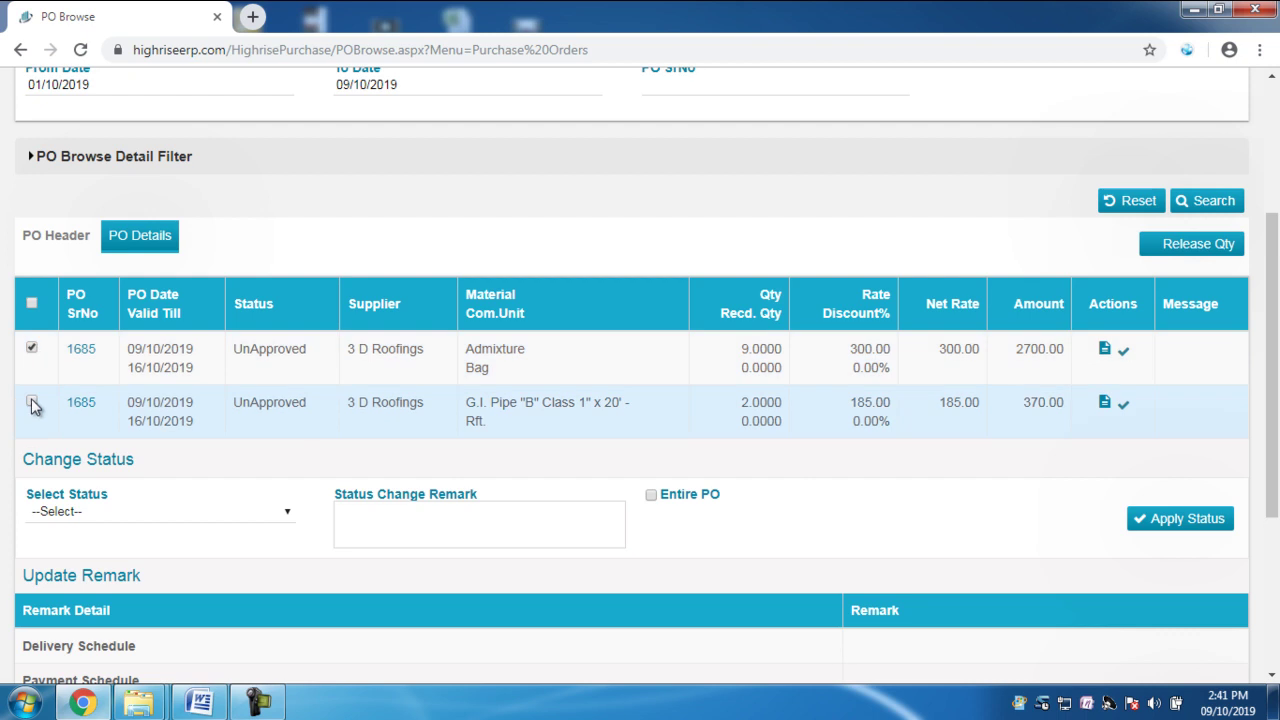
{"action": "left_click", "coordinate": [97, 511]}
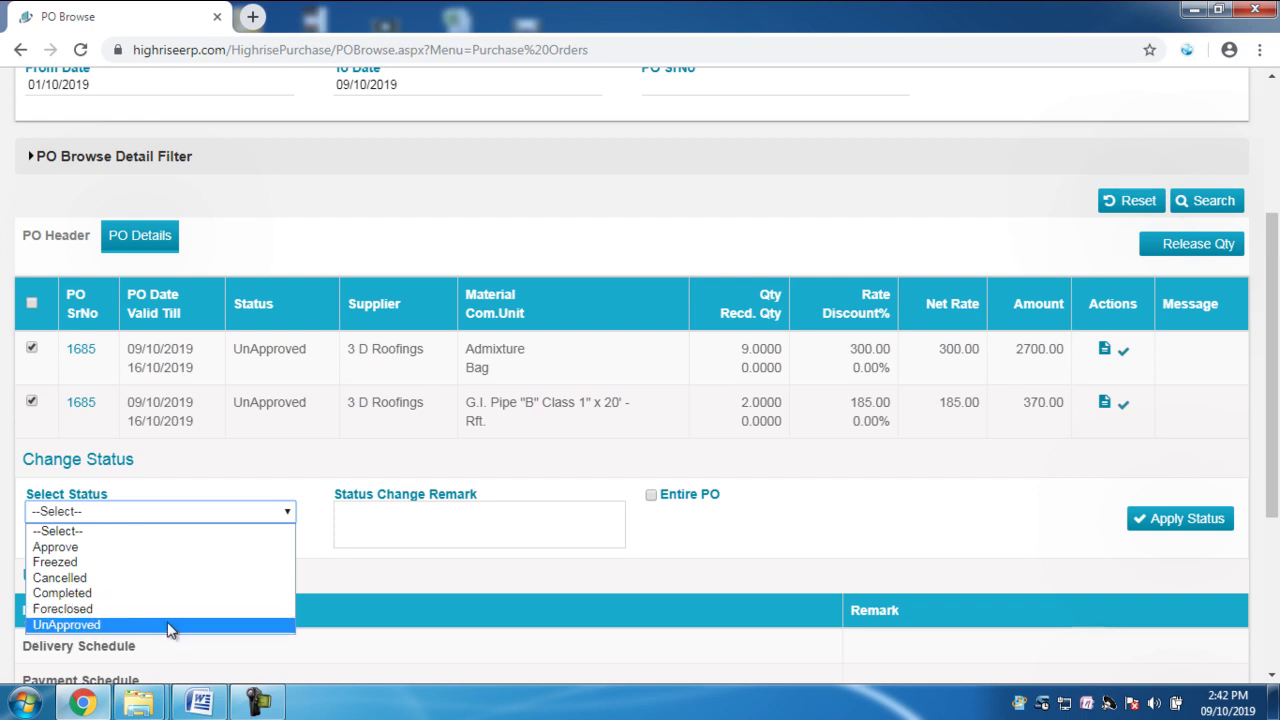
{"action": "left_click", "coordinate": [431, 577]}
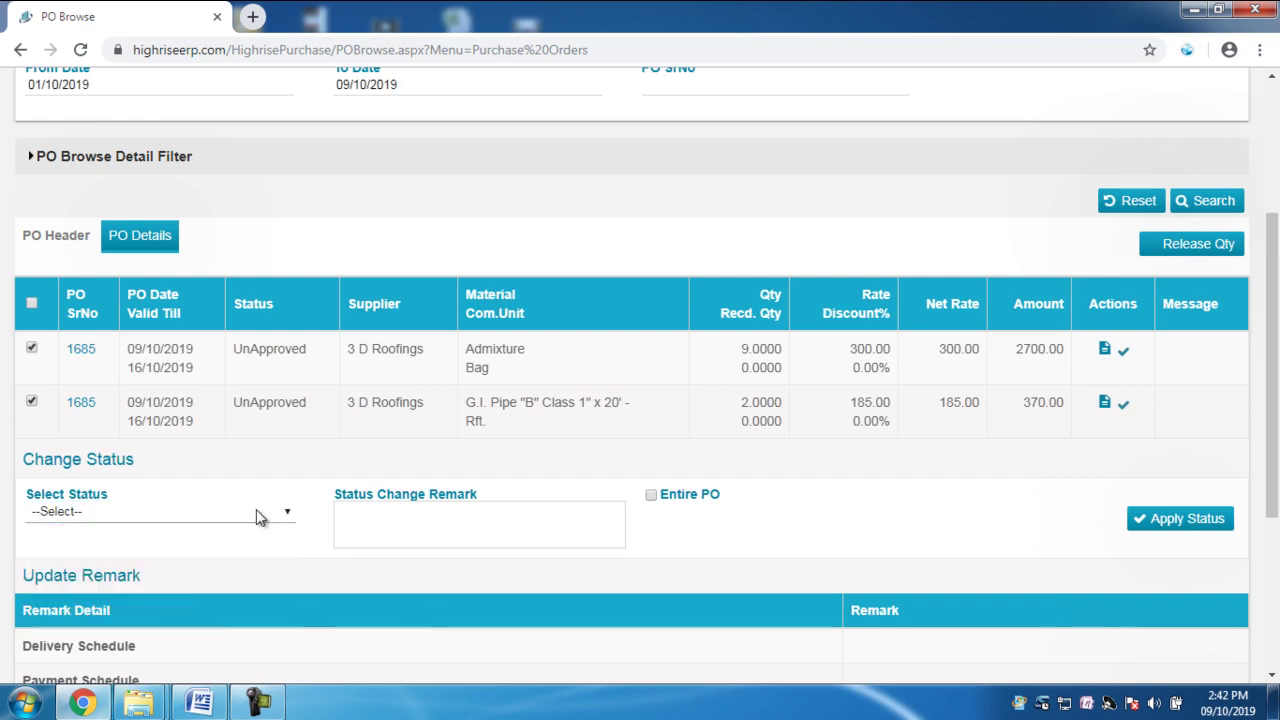
{"action": "left_click", "coordinate": [179, 507]}
{"action": "left_click", "coordinate": [68, 552]}
{"action": "left_click", "coordinate": [439, 521]}
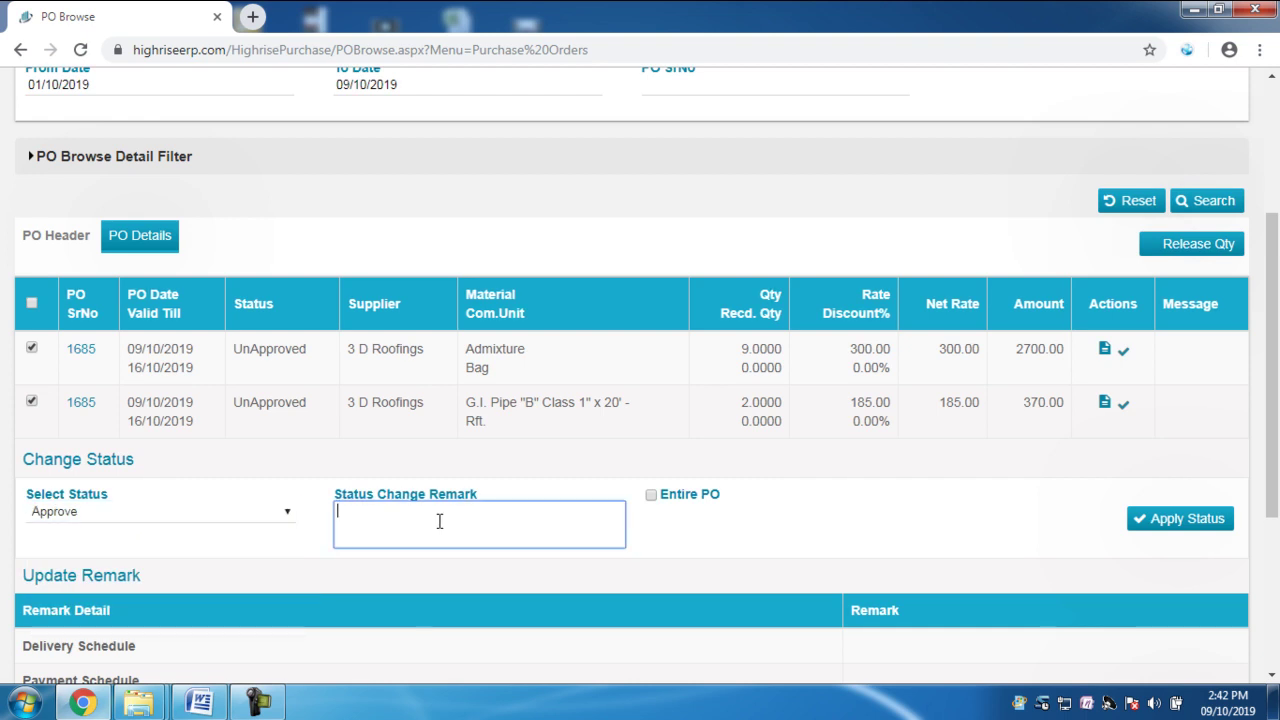
{"action": "type", "text": "Ok"}
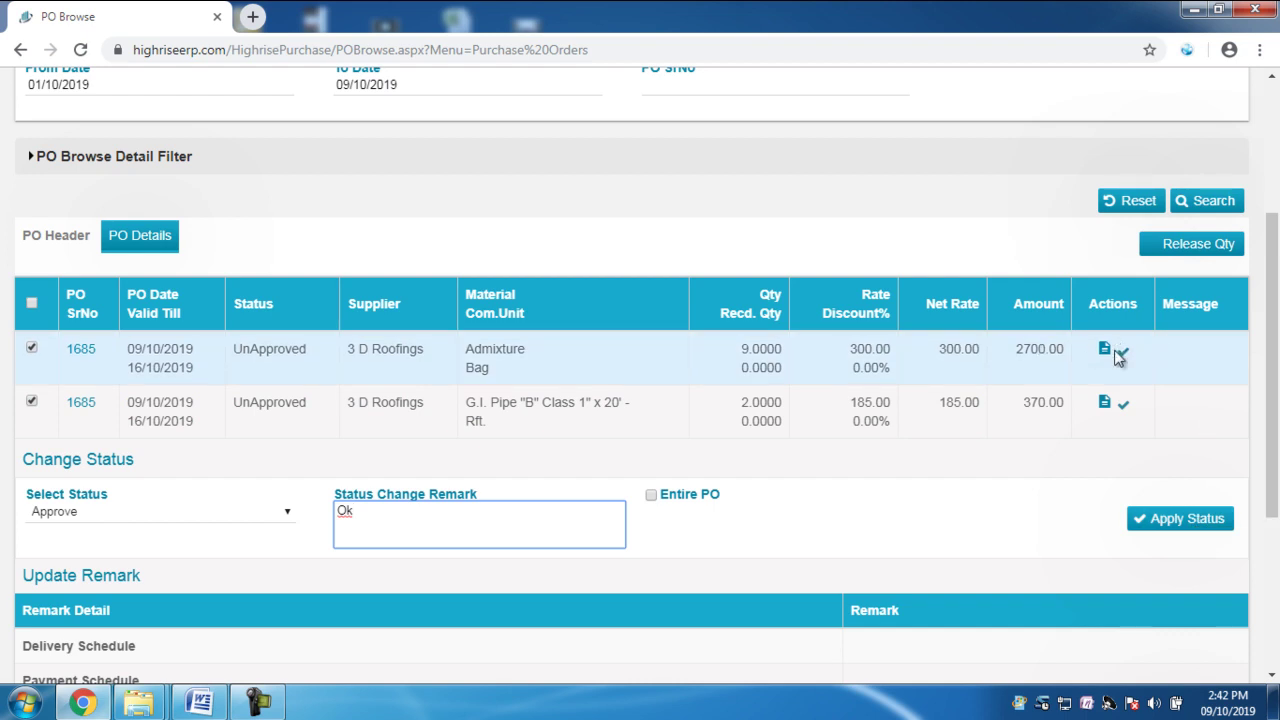
Step: Check the delivery and payment schedule remarks and the summary amounts, and apply the chosen status to the selected lines
{"action": "scroll", "coordinate": [988, 588], "scroll_direction": "down", "scroll_amount": 3}
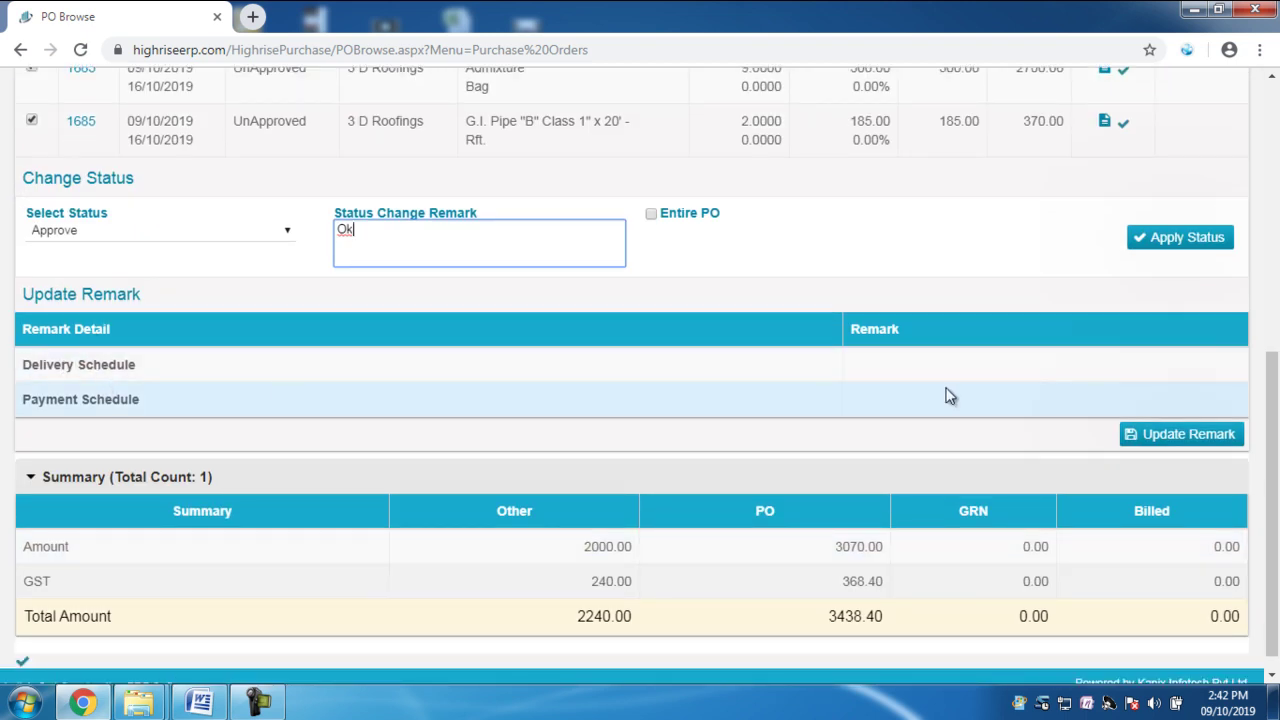
{"action": "left_click", "coordinate": [913, 360]}
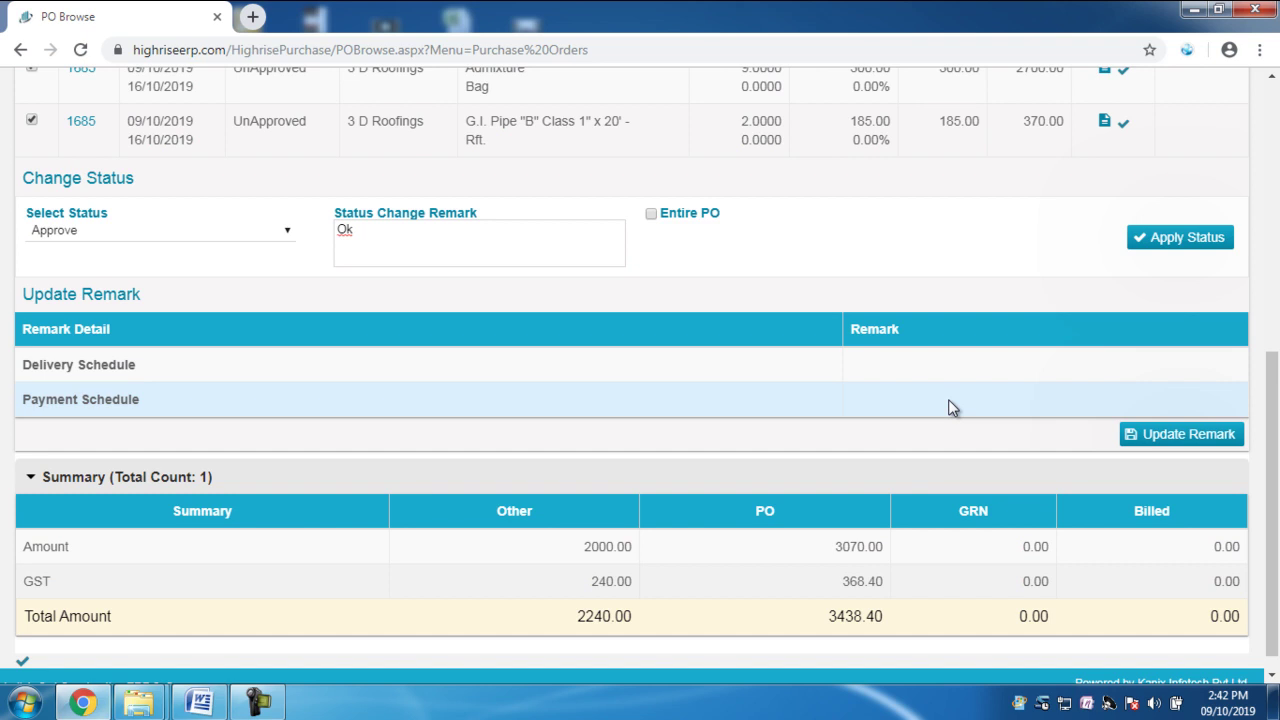
{"action": "left_click_drag", "start_coordinate": [922, 363], "coordinate": [930, 394]}
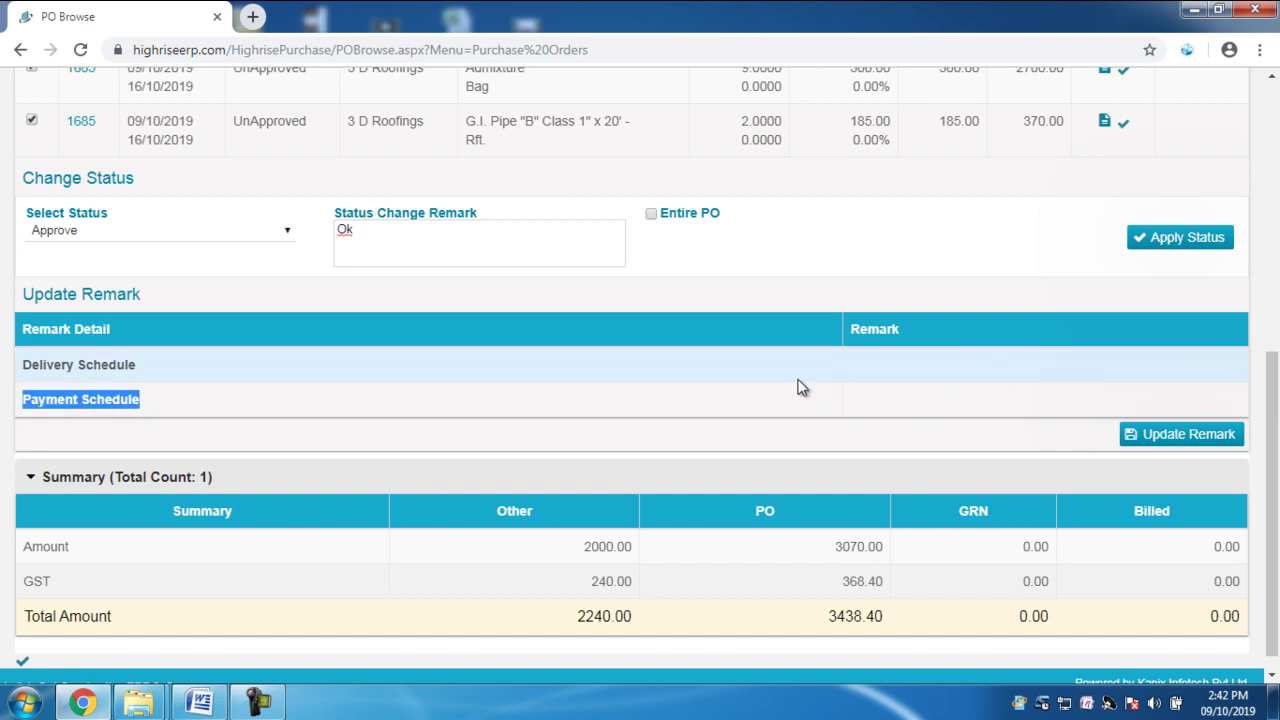
{"action": "left_click", "coordinate": [984, 370]}
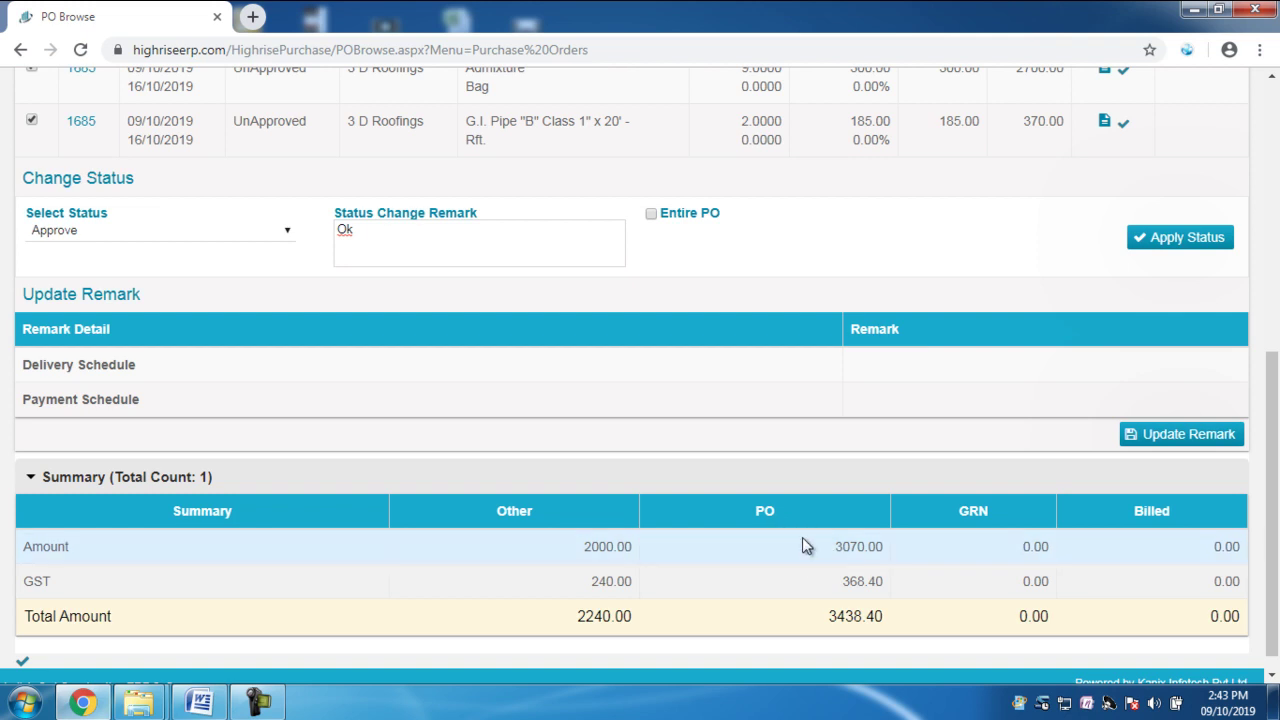
{"action": "left_click_drag", "start_coordinate": [828, 616], "coordinate": [868, 616]}
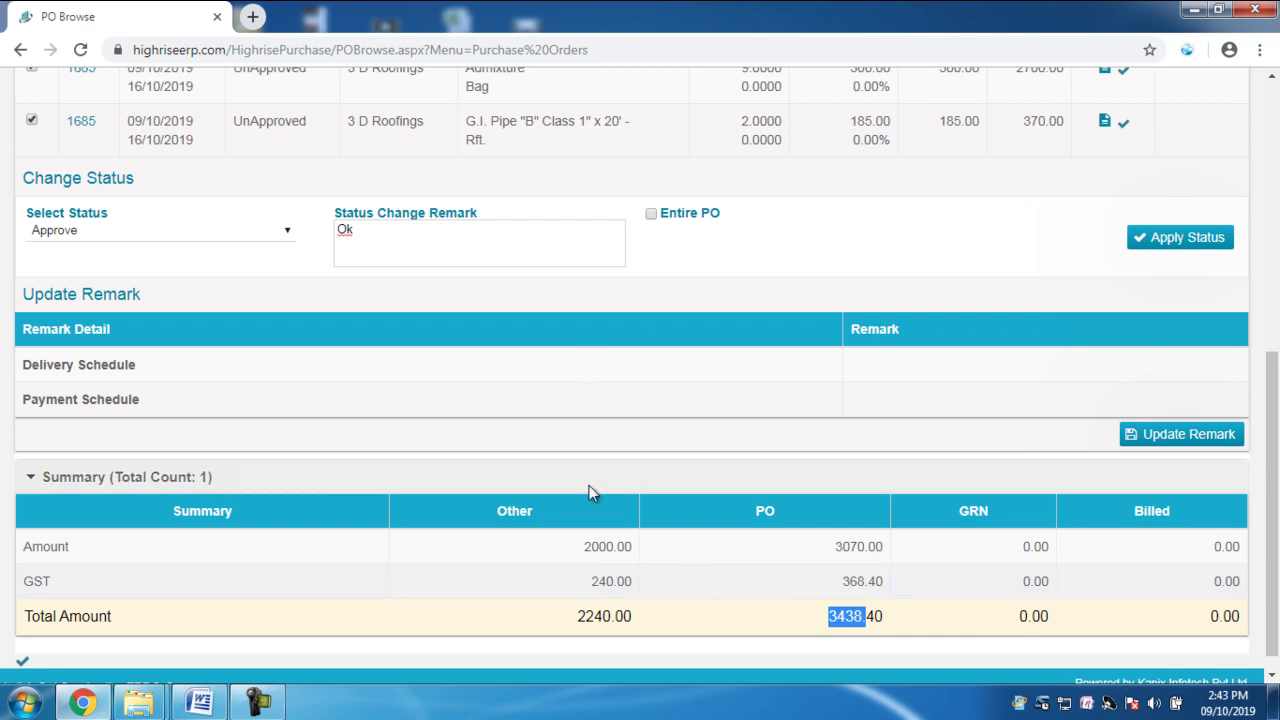
{"action": "scroll", "coordinate": [771, 517], "scroll_direction": "up", "scroll_amount": 1}
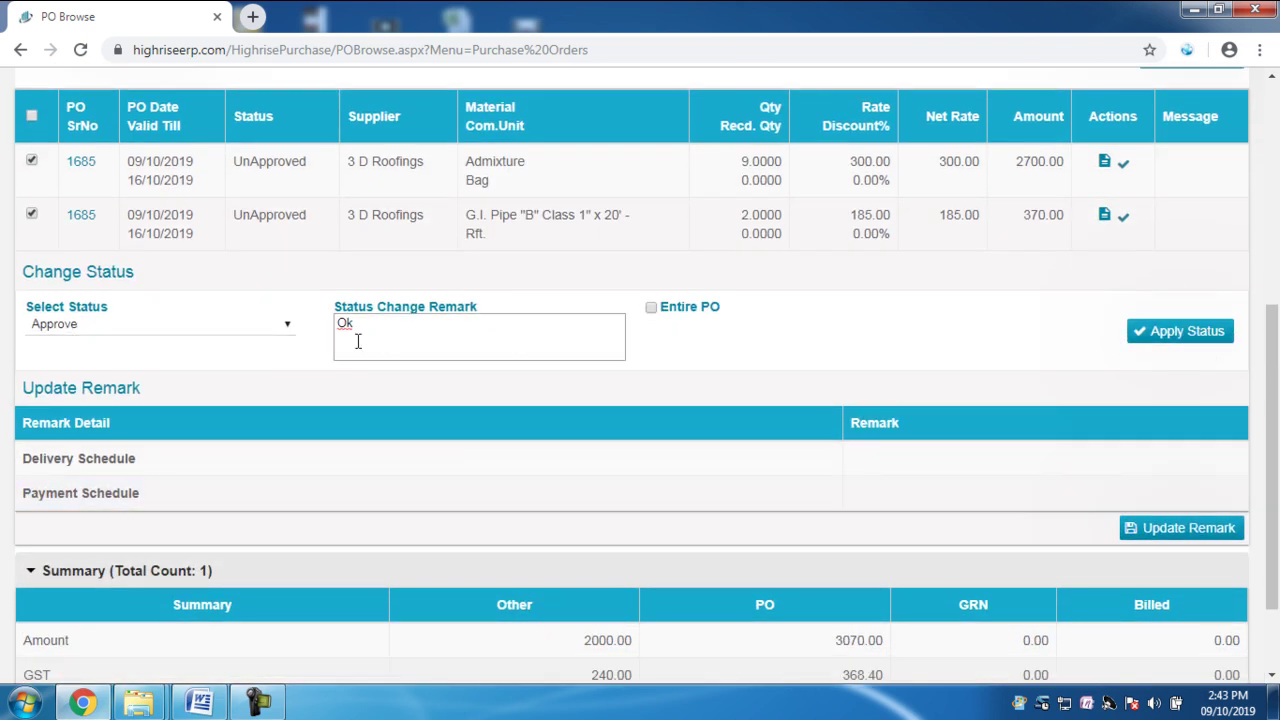
{"action": "left_click", "coordinate": [1190, 341]}
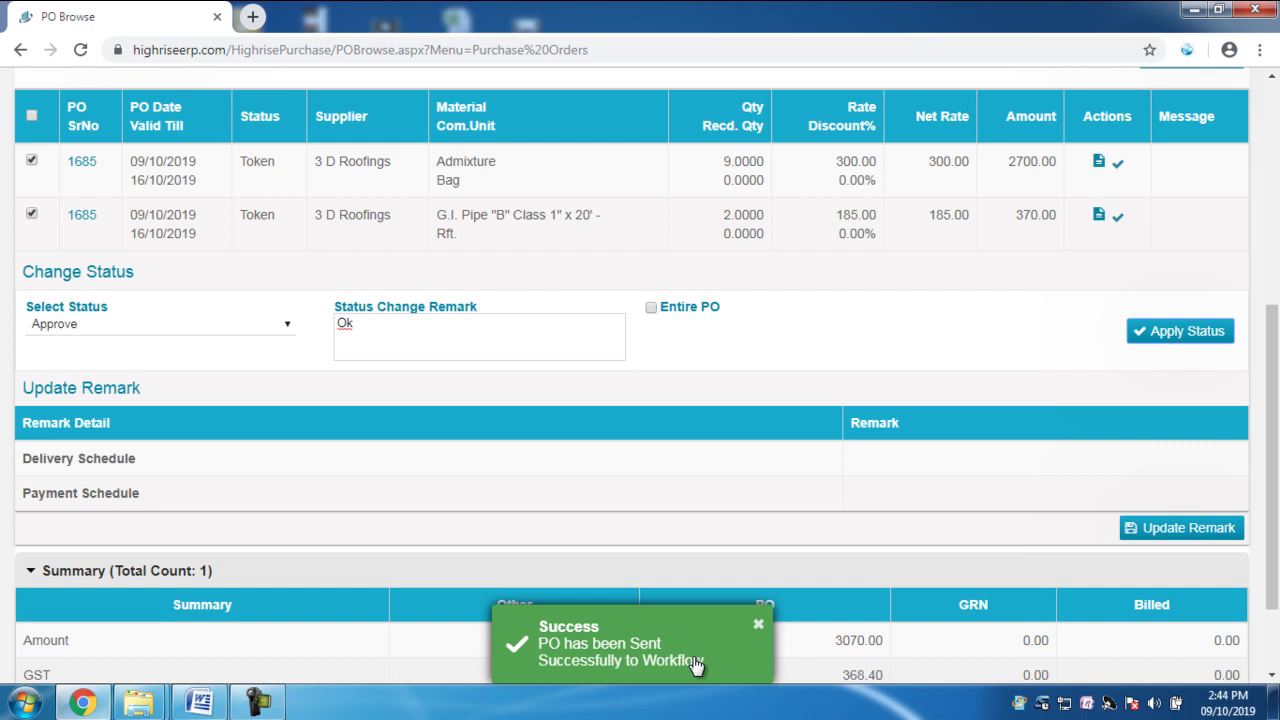
Step: Return to the order header list, open the 3 D Roofings order's print report, review its contents and close it
{"action": "scroll", "coordinate": [683, 503], "scroll_direction": "up", "scroll_amount": 5}
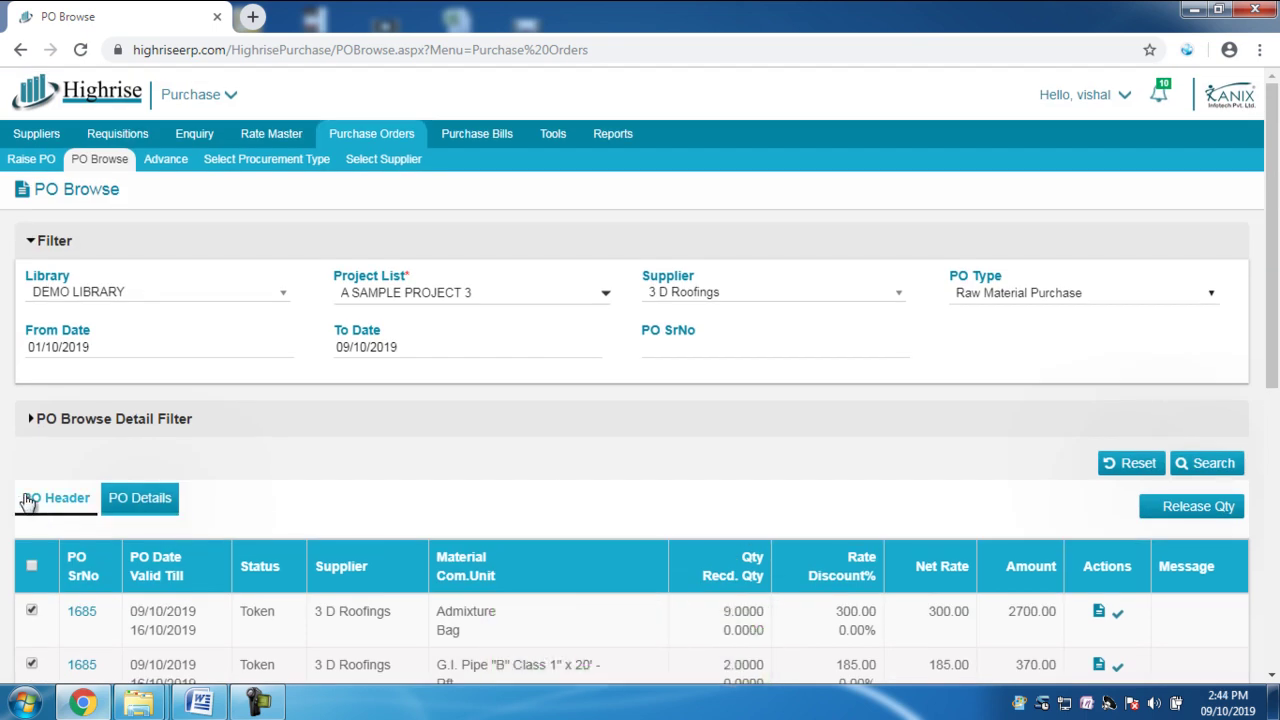
{"action": "left_click", "coordinate": [27, 502]}
{"action": "scroll", "coordinate": [586, 486], "scroll_direction": "down", "scroll_amount": 3}
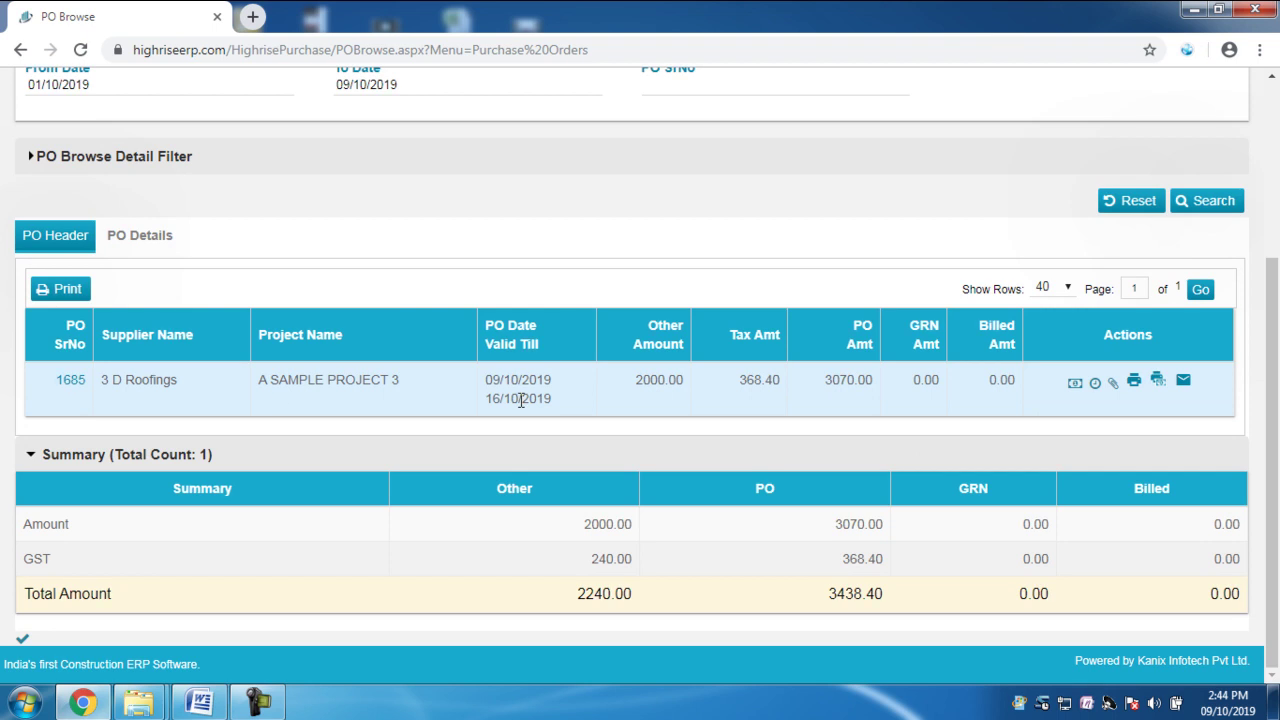
{"action": "left_click", "coordinate": [1135, 385]}
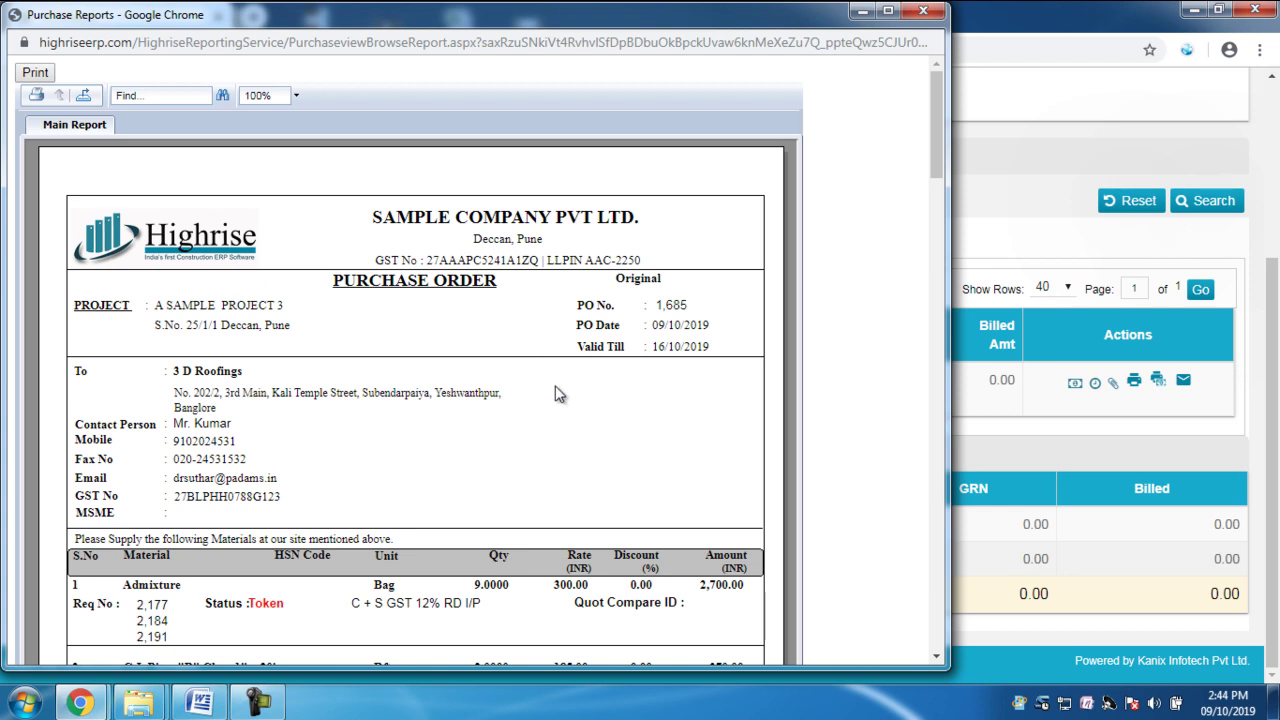
{"action": "scroll", "coordinate": [558, 394], "scroll_direction": "down", "scroll_amount": 5}
{"action": "scroll", "coordinate": [578, 500], "scroll_direction": "down", "scroll_amount": 3}
{"action": "scroll", "coordinate": [578, 500], "scroll_direction": "down", "scroll_amount": 2}
{"action": "scroll", "coordinate": [578, 500], "scroll_direction": "up", "scroll_amount": 5}
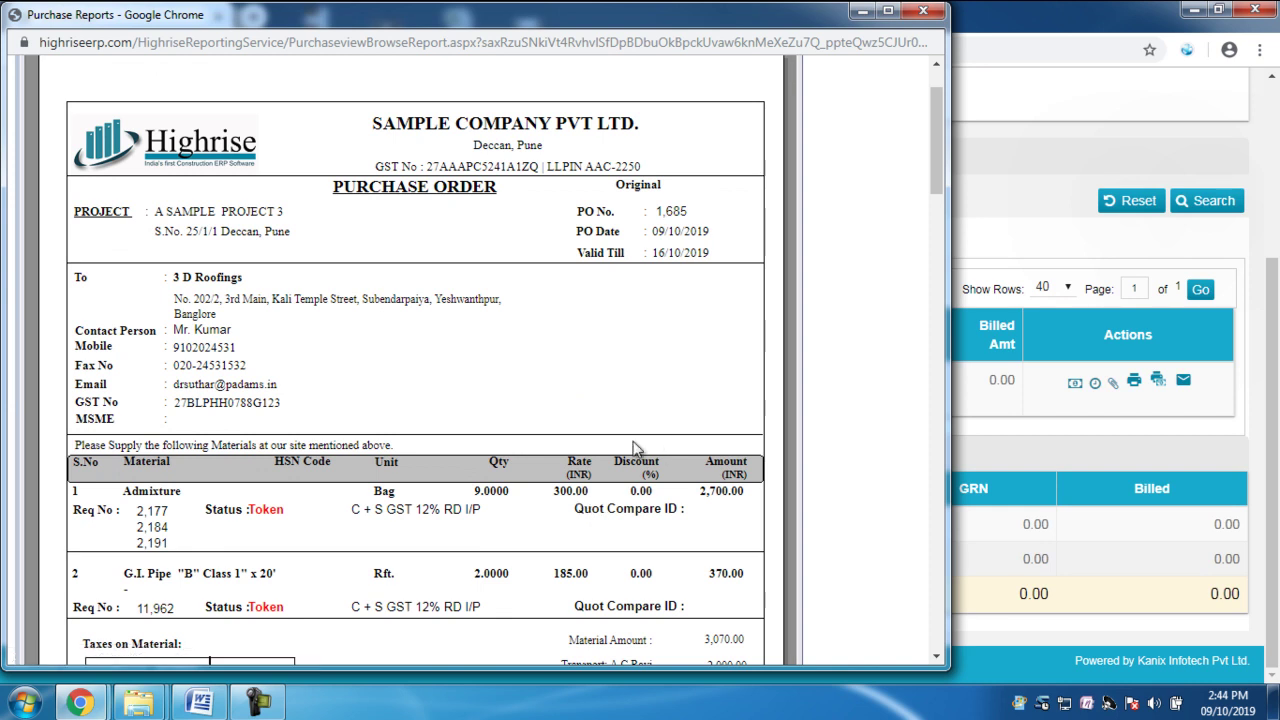
{"action": "left_click", "coordinate": [925, 12]}
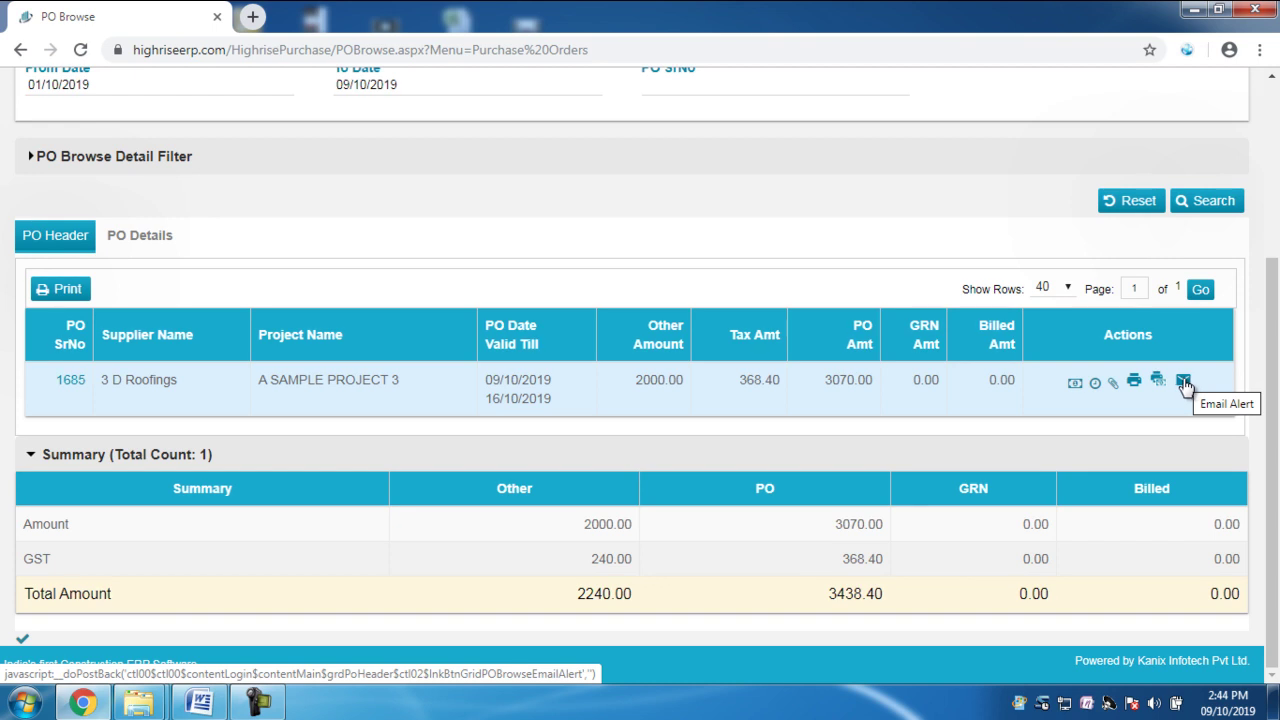
{"action": "scroll", "coordinate": [568, 484], "scroll_direction": "up", "scroll_amount": 3}
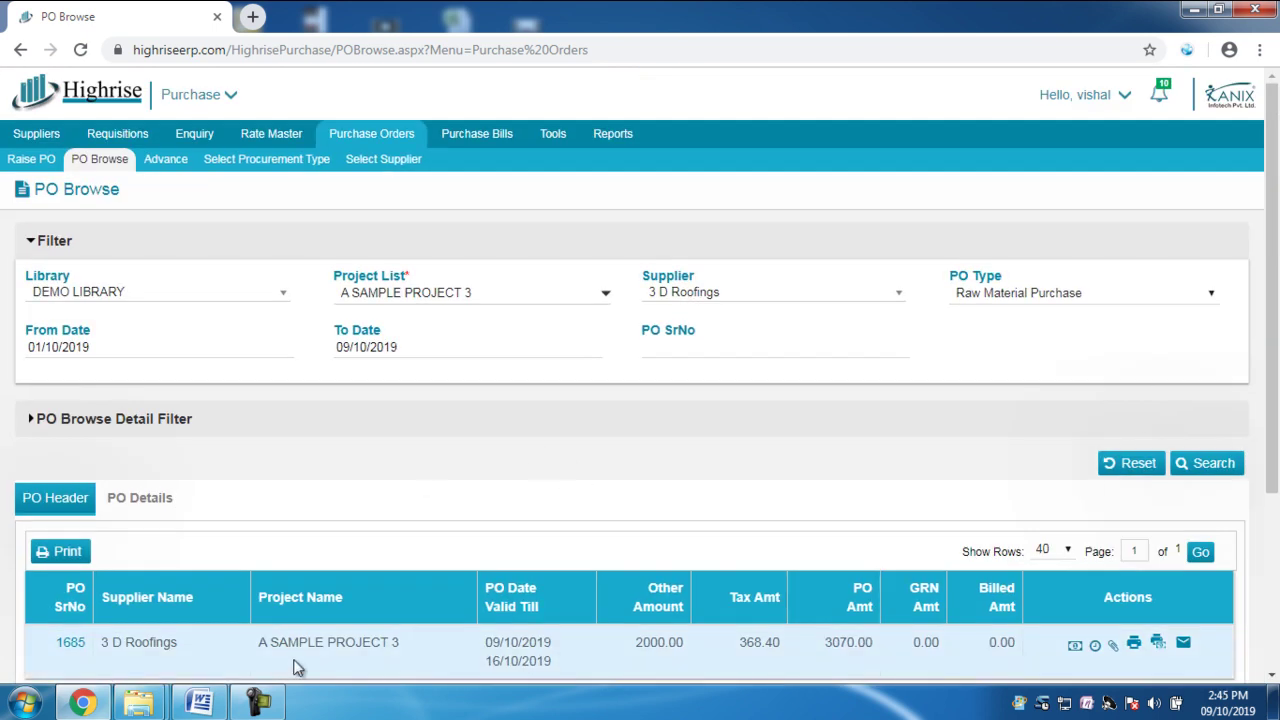
{"action": "left_click", "coordinate": [258, 702]}
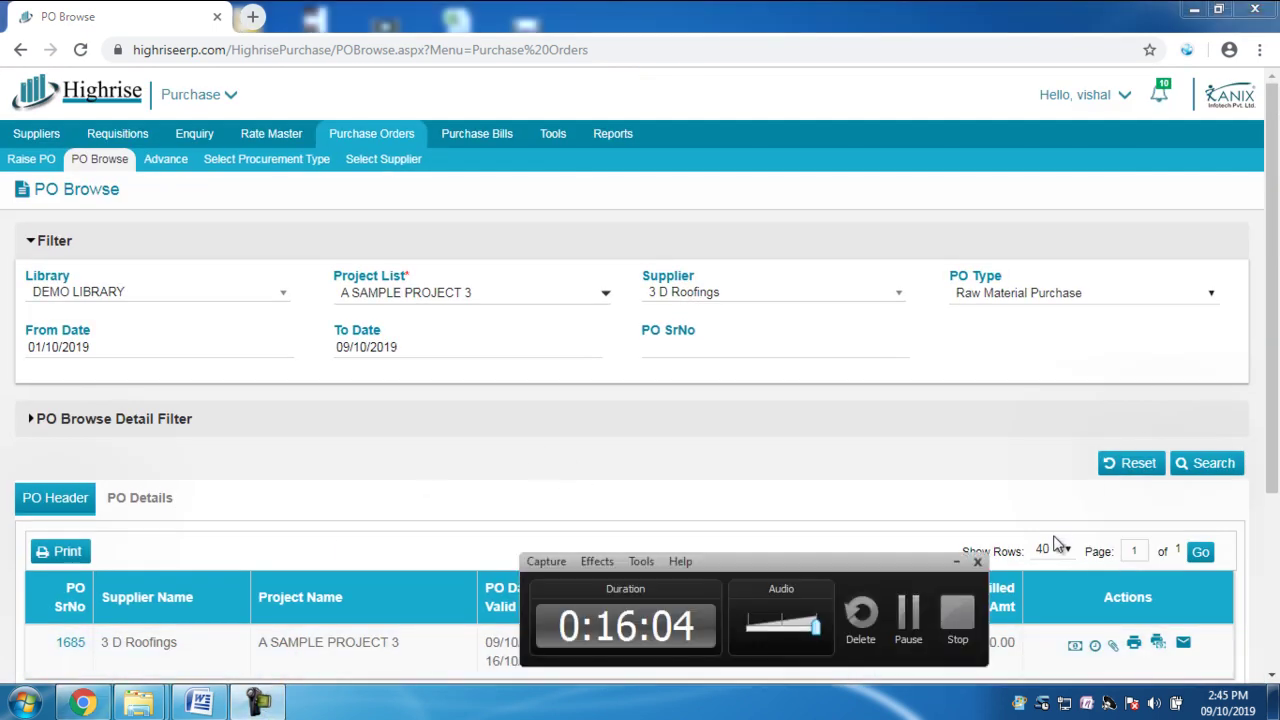